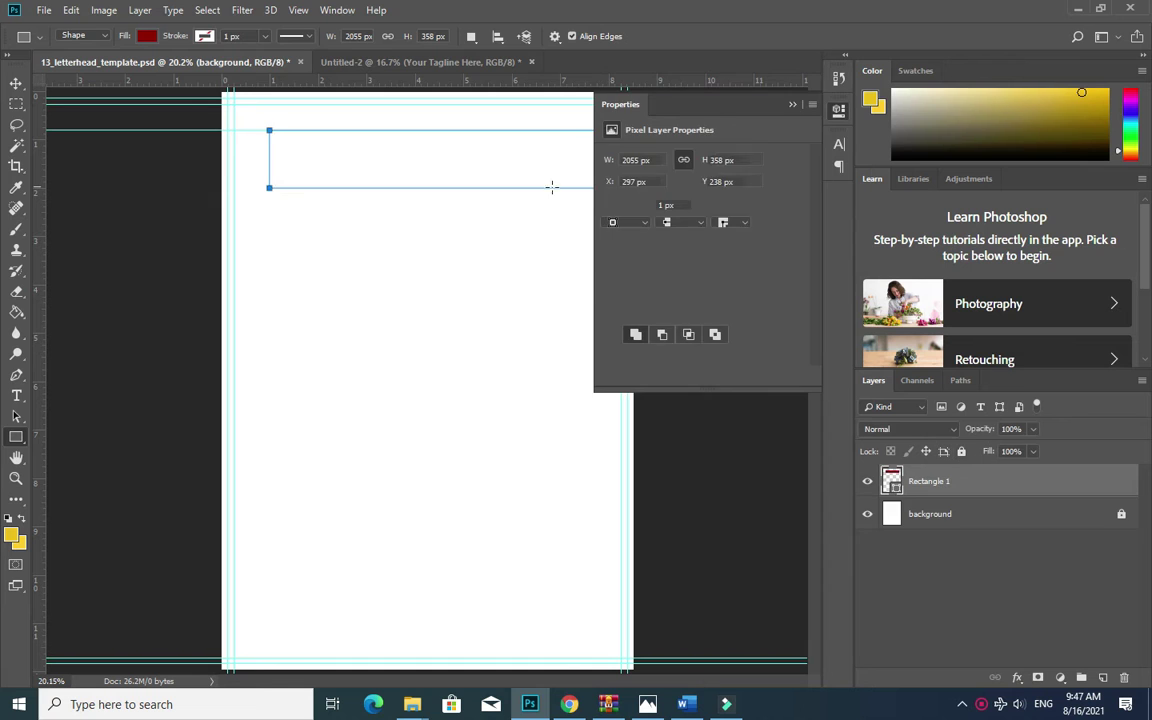
Recolor the header rectangle's fill to yellow f0be1e by sampling the foreground color.
left_click(789, 103)
double_click(891, 481)
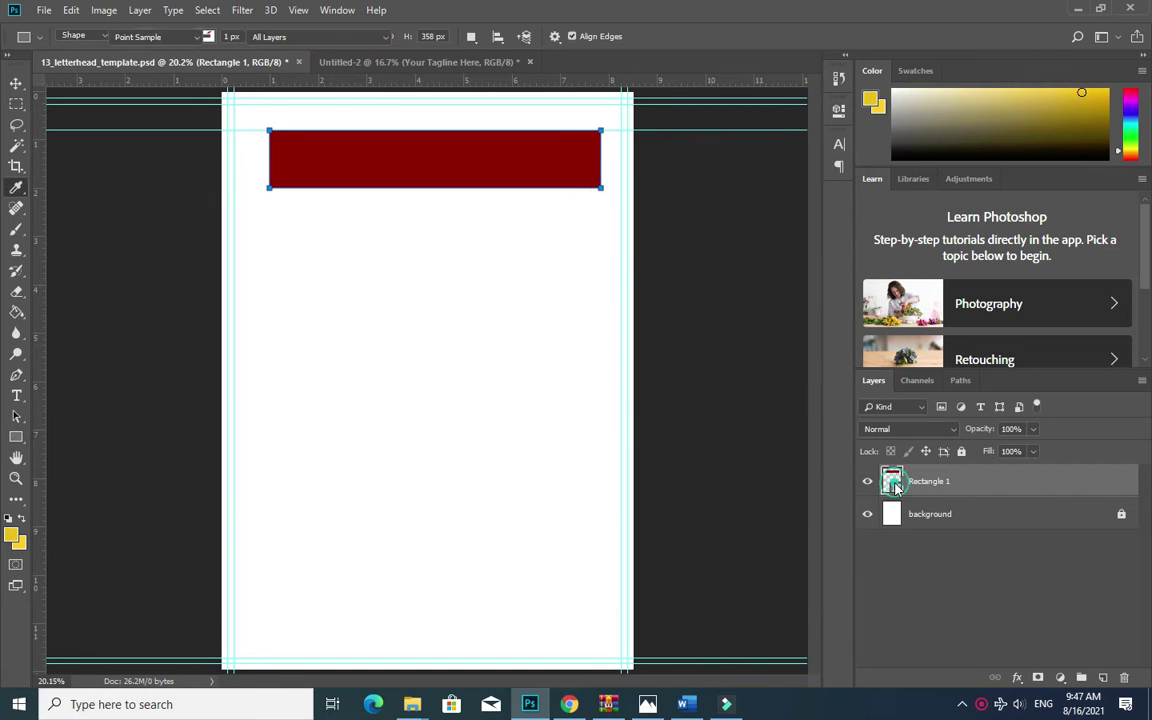
left_click(16, 527)
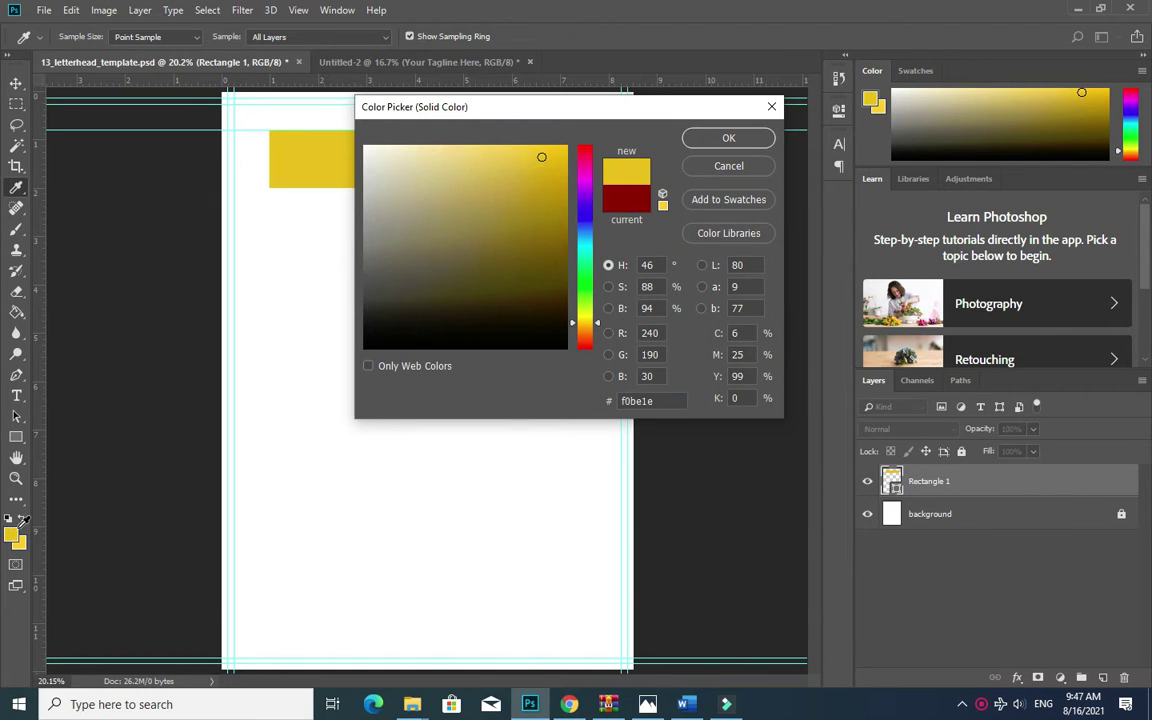
left_click(728, 139)
Try to move the header rectangle together with the locked background layer.
left_click(16, 83)
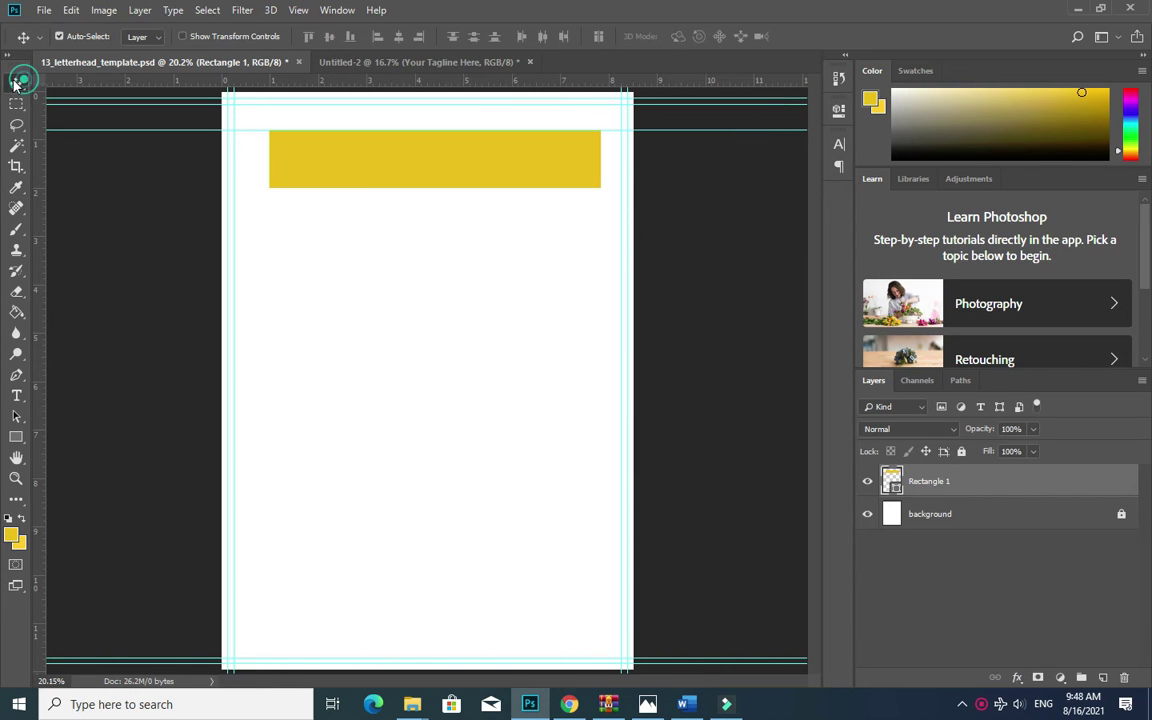
left_click(359, 169)
left_click(962, 516, "shift")
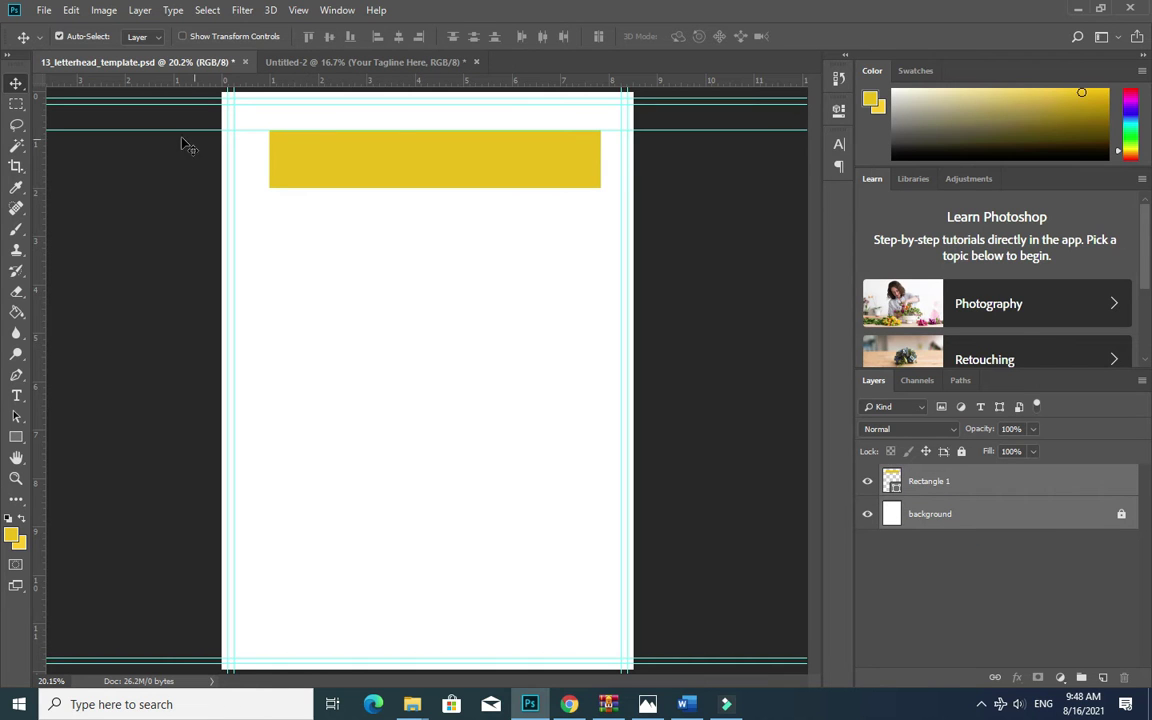
left_click_drag(341, 153, 327, 157)
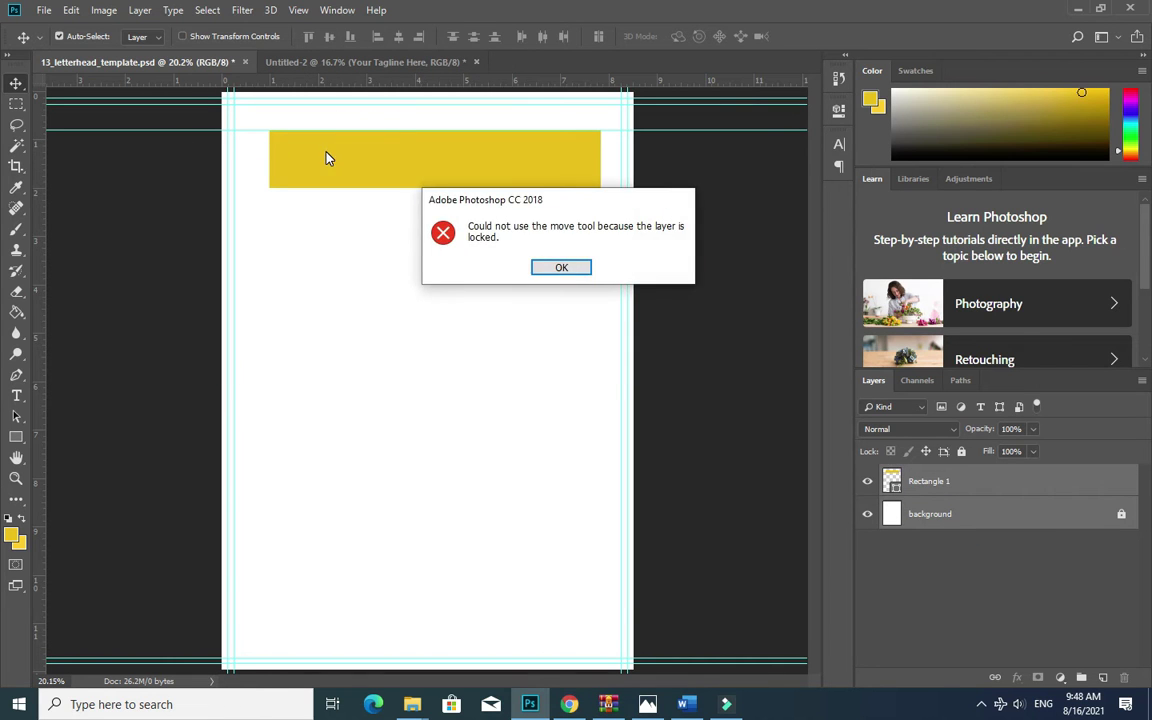
left_click(568, 268)
Move the yellow header rectangle to the horizontal center of the page and raise it closer to the top margin guides.
left_click(676, 414)
left_click_drag(414, 172, 404, 172)
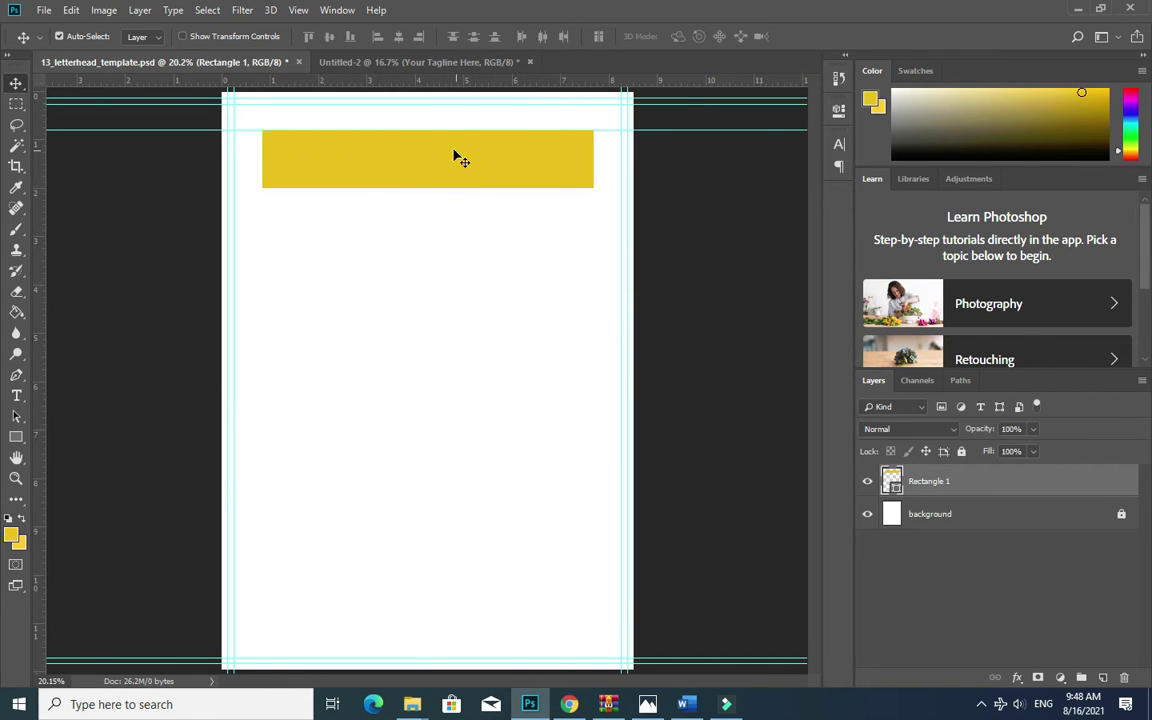
mouse_move(435, 133)
left_mouse_down()
mouse_move(448, 133)
mouse_move(447, 146)
left_mouse_up()
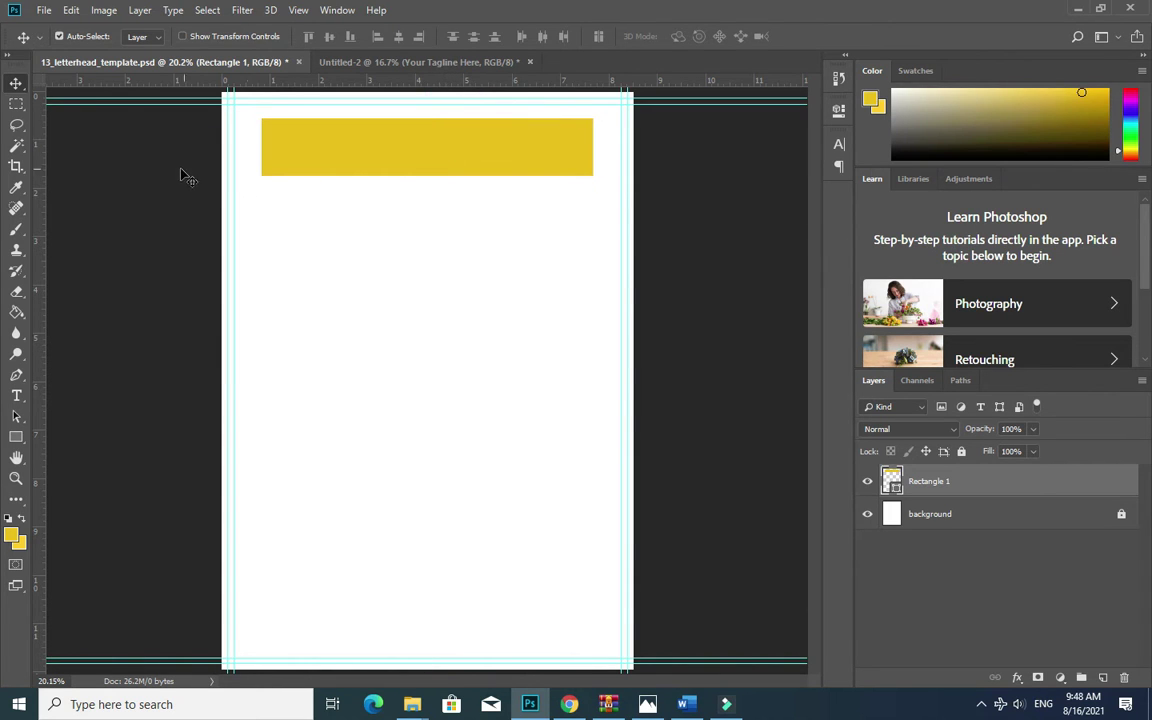
Duplicate the header rectangle, scale the copy to 12.17% width and fit it between the page's left edge and the original.
key("z")
left_click(282, 160)
left_click(241, 190)
scroll(159, 216, "up", 2)
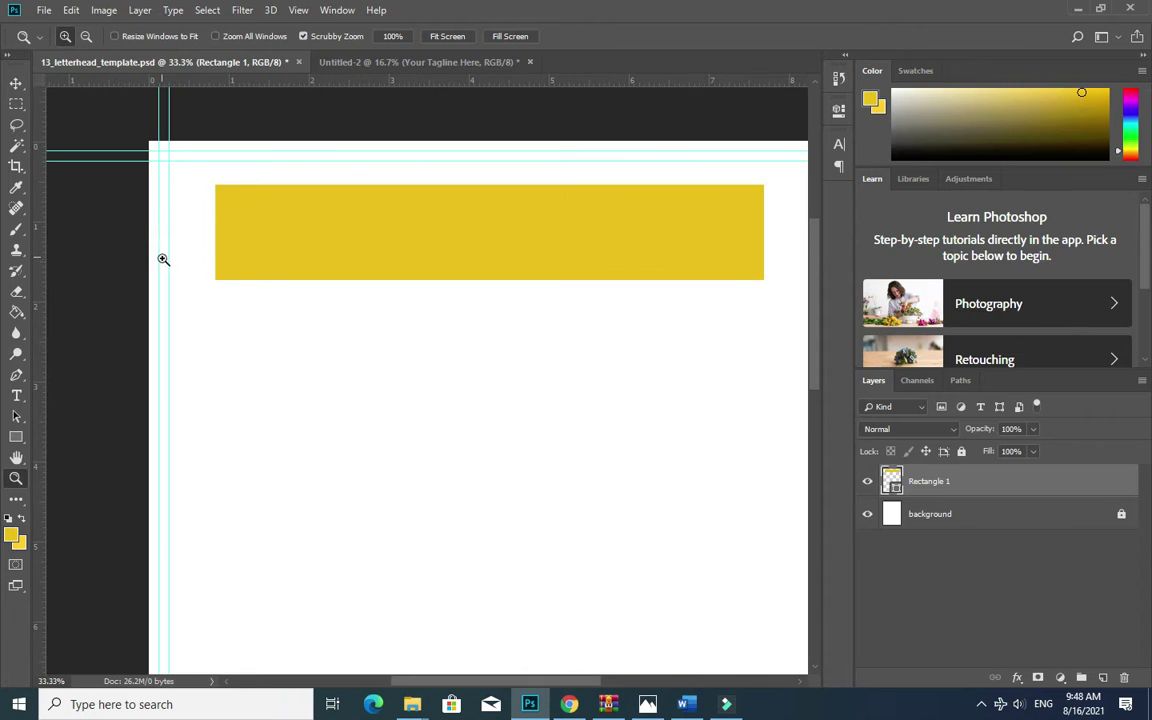
left_click(16, 437)
key("v")
left_click_drag(388, 244, 366, 312)
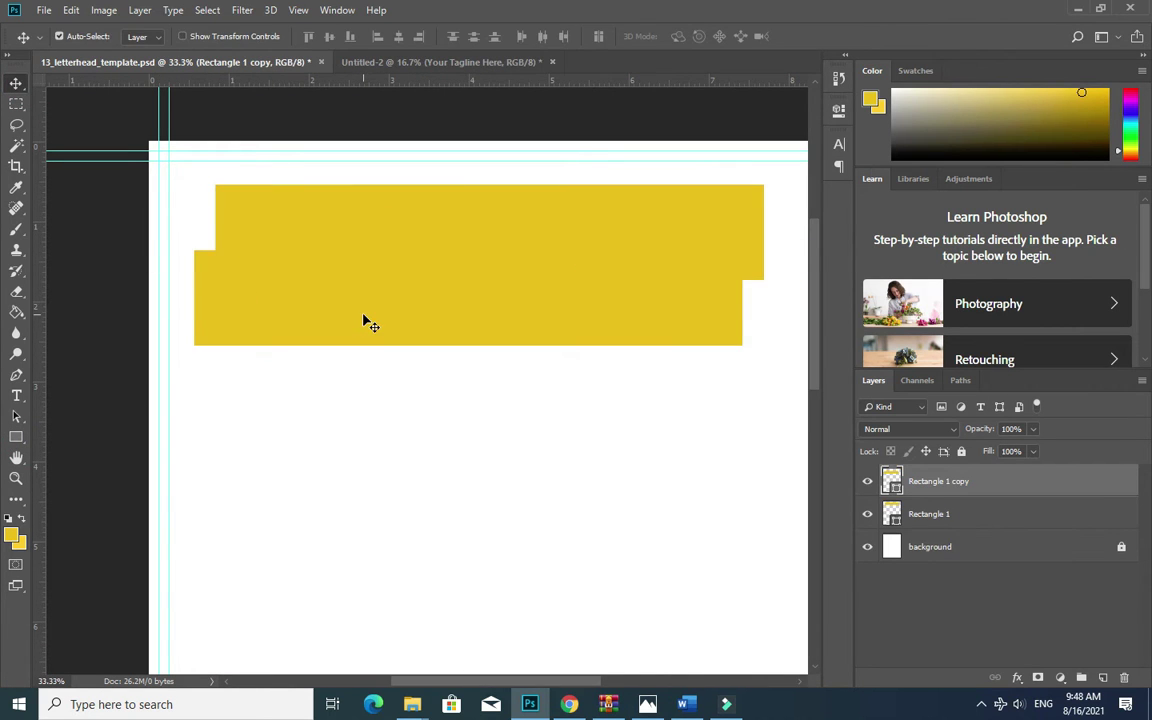
key("ctrl+t")
left_click_drag(737, 298, 214, 232)
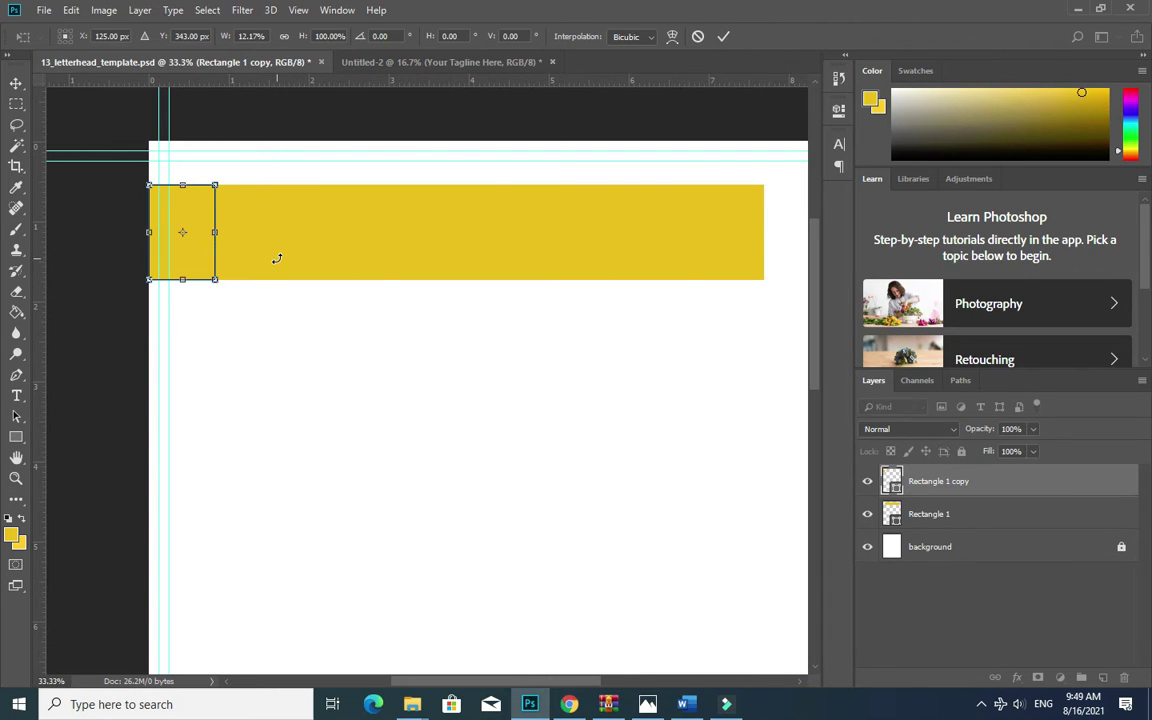
key("Return")
double_click(892, 483)
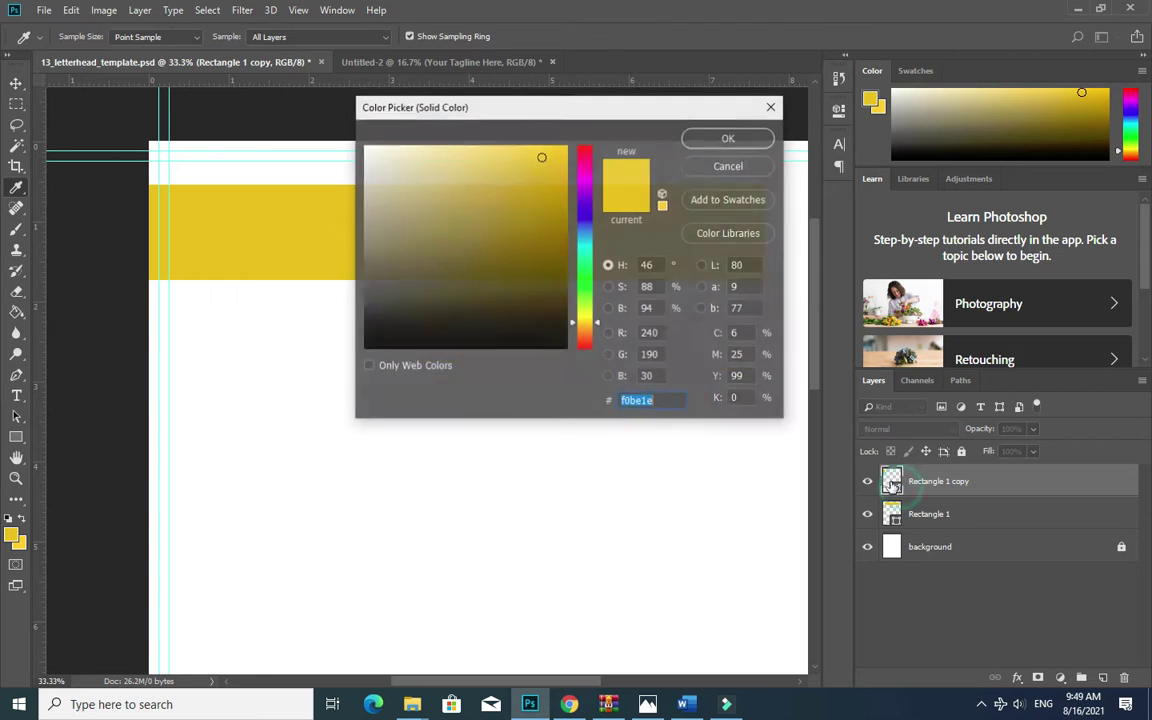
left_click_drag(541, 158, 521, 146)
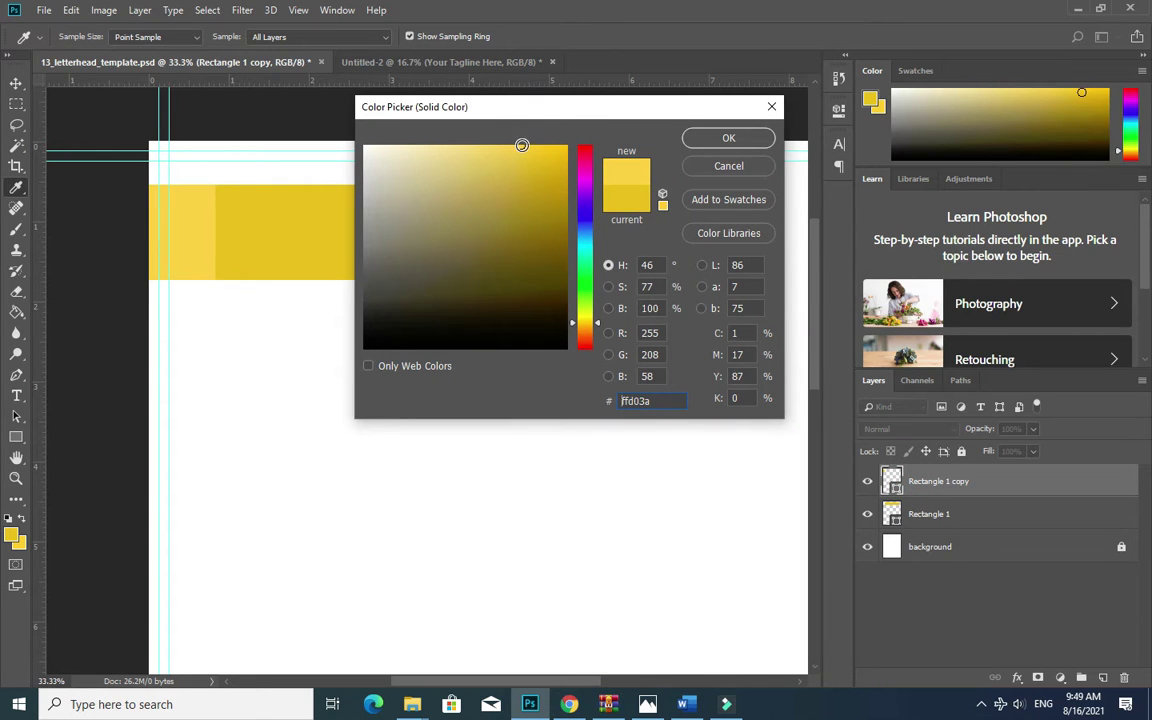
left_click(756, 170)
Change the main header rectangle's fill to the brighter yellow ffc408.
left_click(922, 519)
double_click(896, 520)
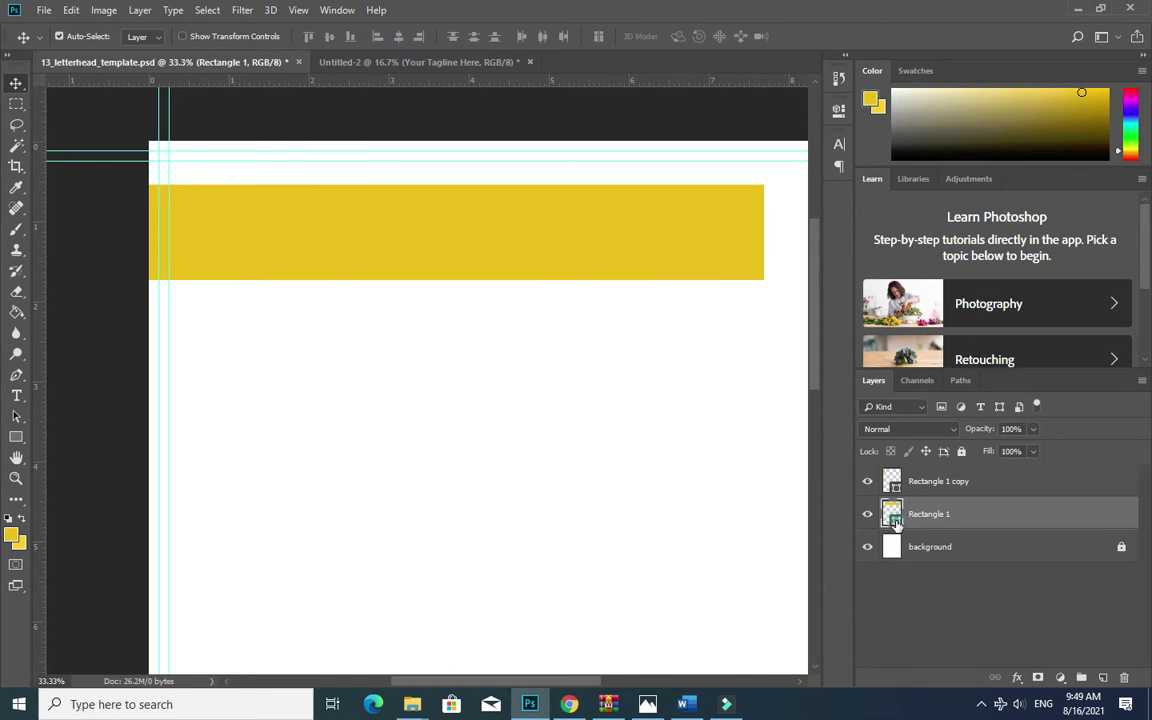
double_click(893, 517)
left_click_drag(485, 140, 561, 134)
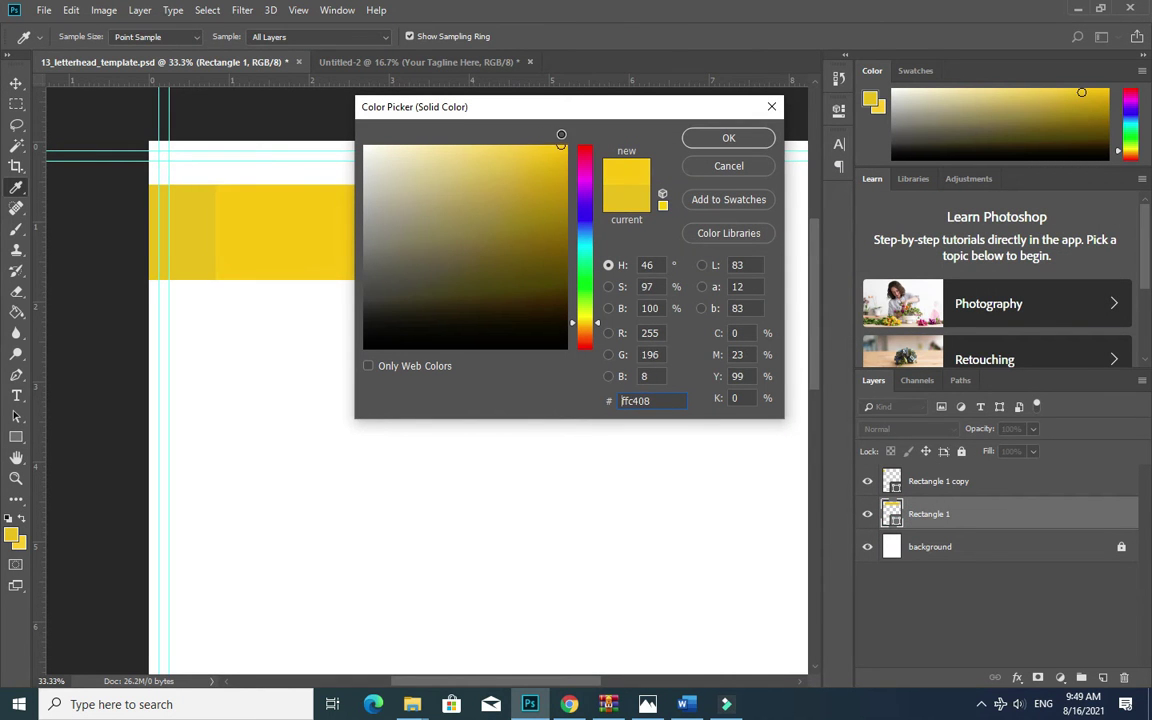
left_click(737, 168)
Set the fill of the small end piece at the page's left edge to the lighter yellow ffd550.
left_click(208, 260)
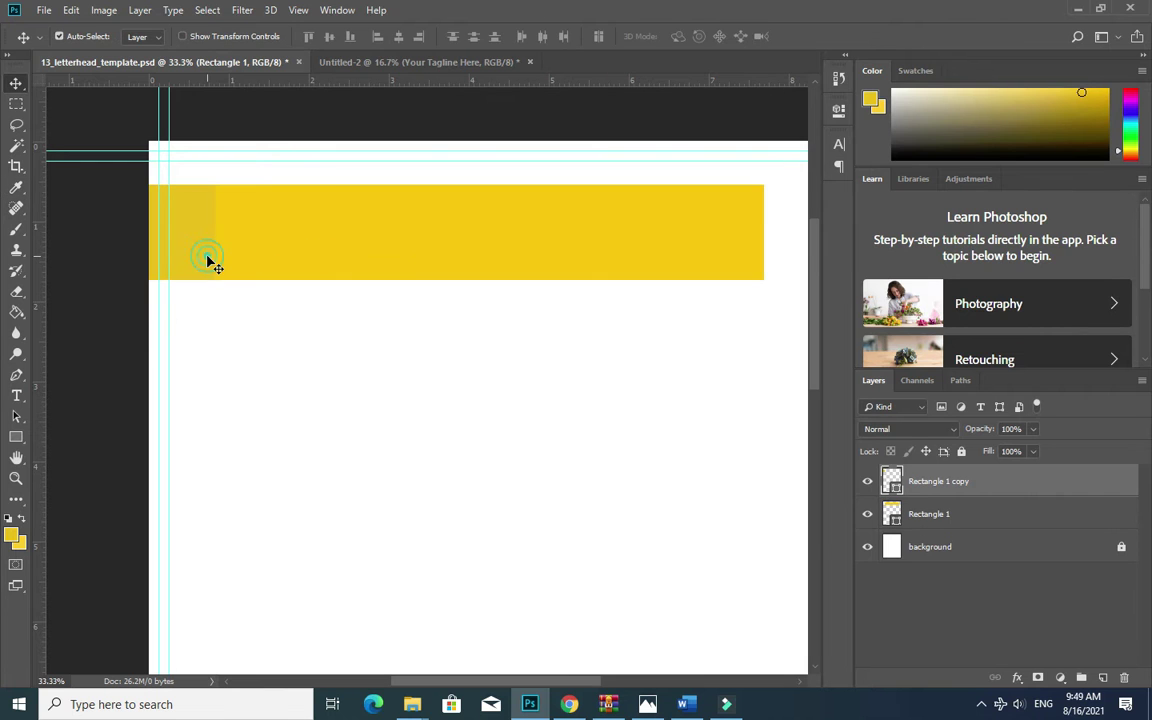
double_click(891, 483)
mouse_move(541, 157)
left_mouse_down()
mouse_move(517, 149)
mouse_move(548, 149)
mouse_move(500, 142)
left_mouse_up()
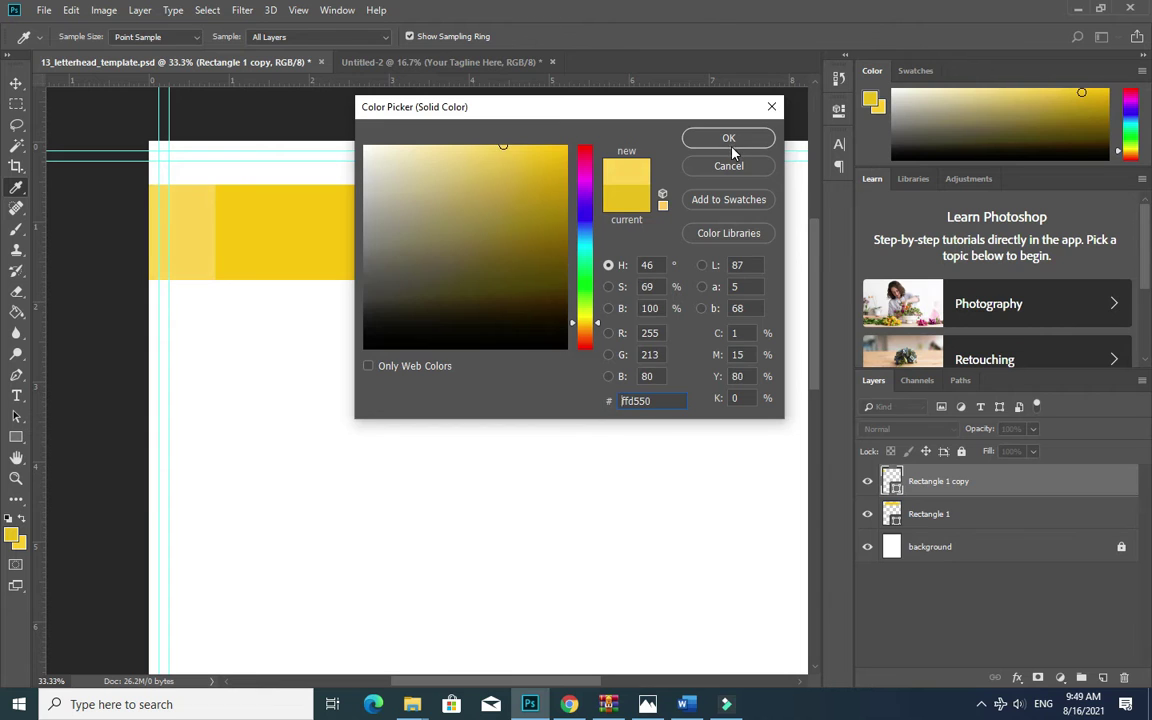
left_click(732, 147)
Warp the light yellow end piece by raising its two outer corners so it slopes up toward the page's left edge.
key("ctrl+t")
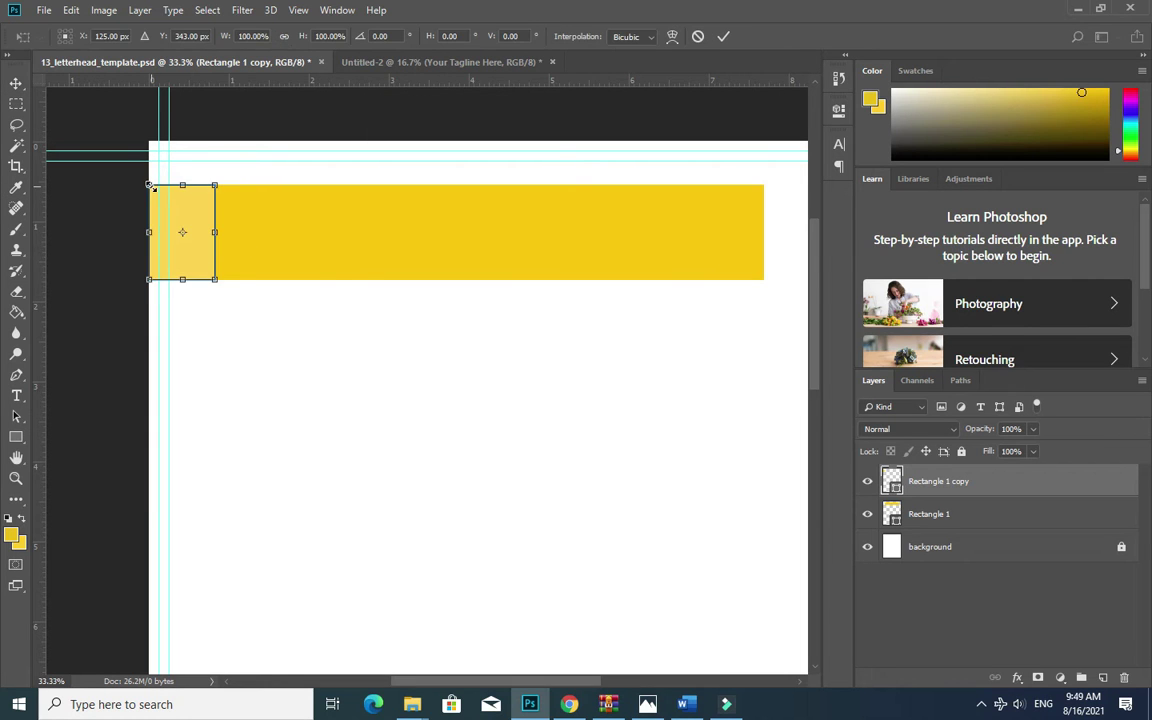
right_click(194, 270)
left_click(226, 367)
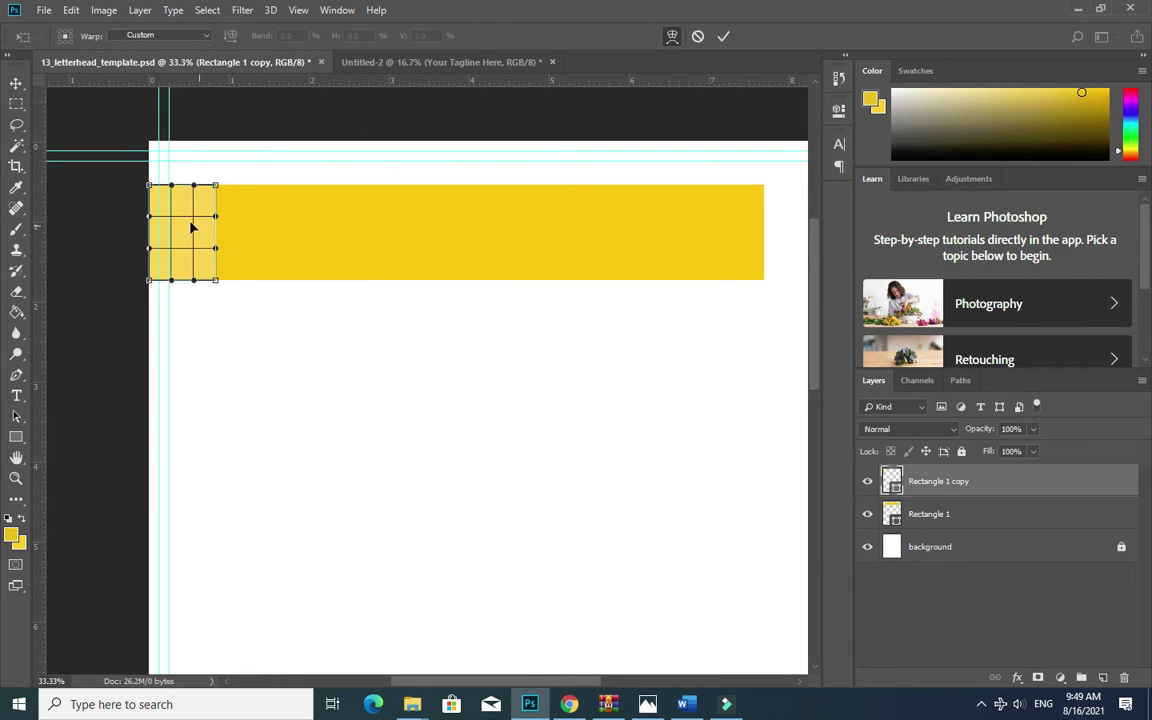
left_click_drag(151, 187, 192, 178)
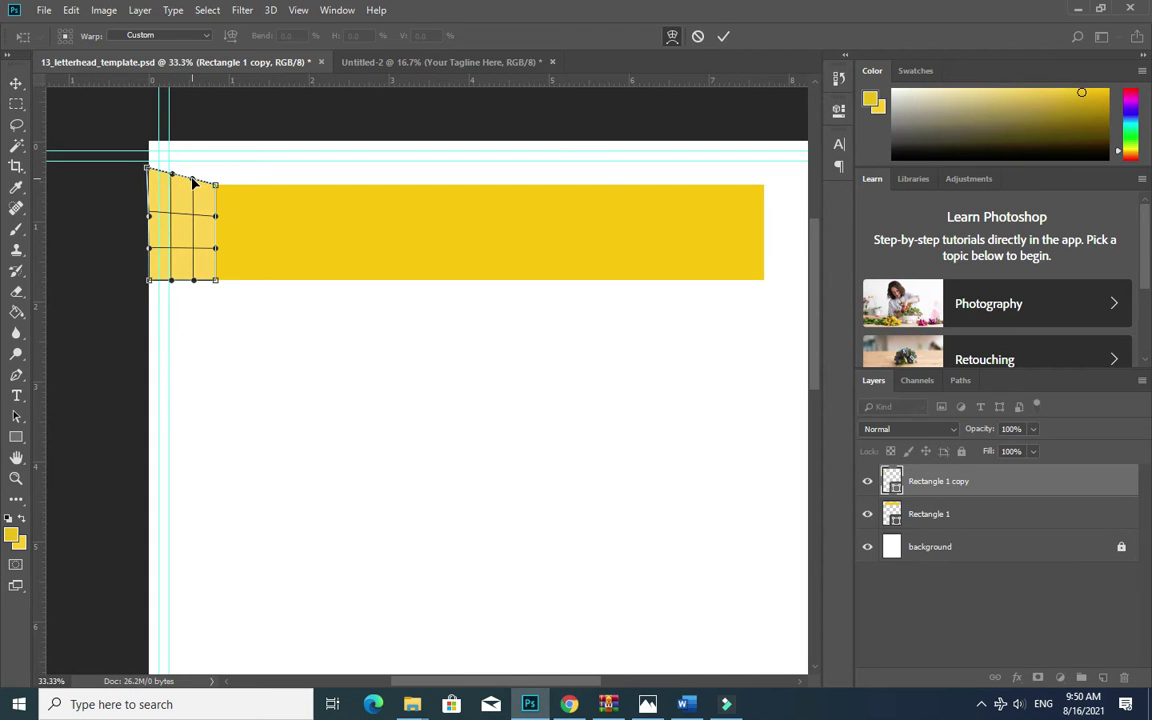
left_click_drag(147, 283, 190, 275)
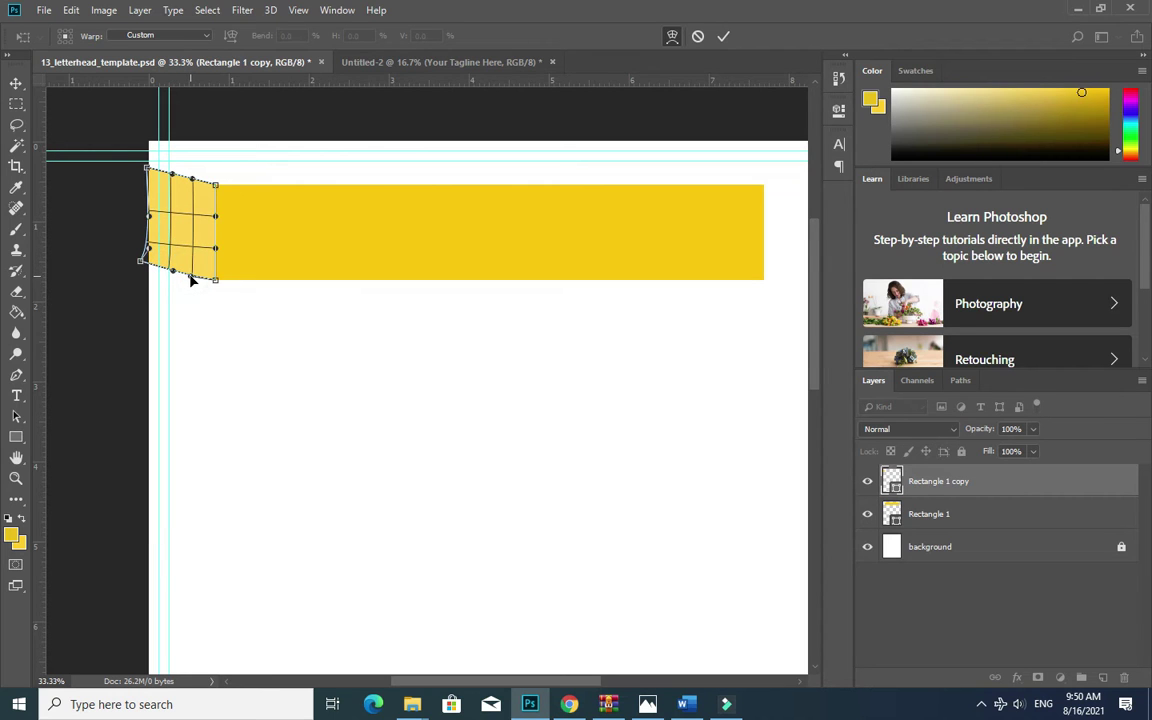
key("Return")
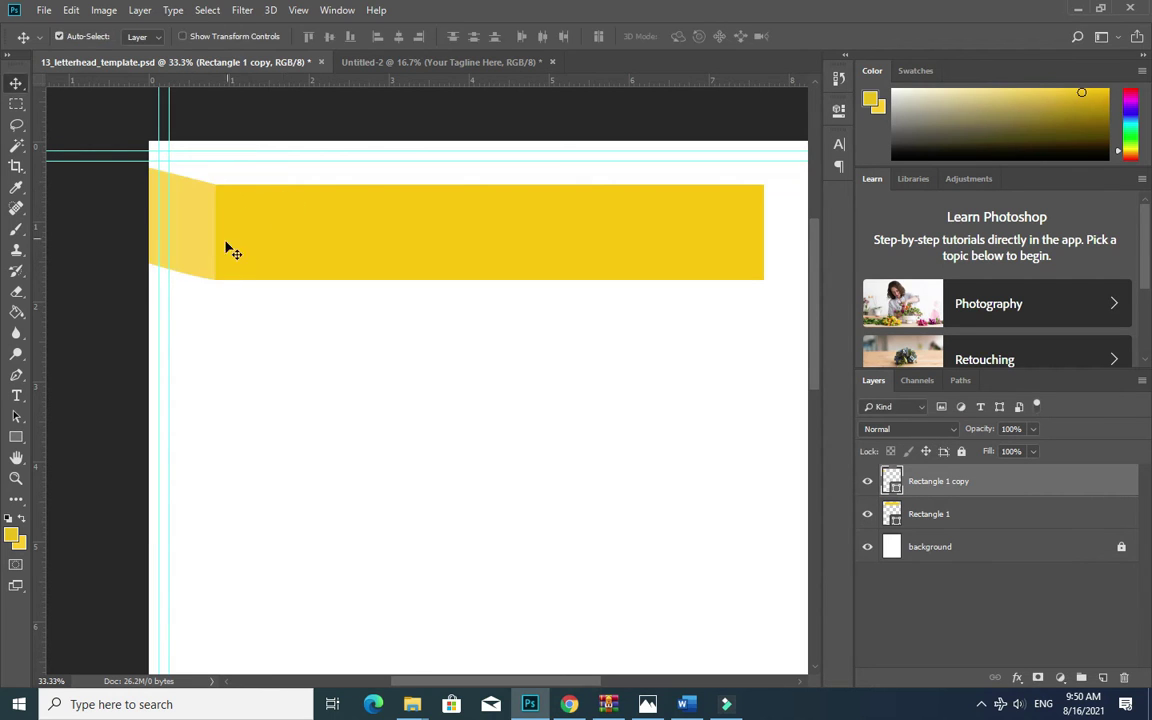
Duplicate the warped end piece, flip the copy horizontally and place it against the header banner's right end.
left_click_drag(191, 262, 710, 301)
right_click(710, 301)
left_click(728, 306)
key("ctrl+t")
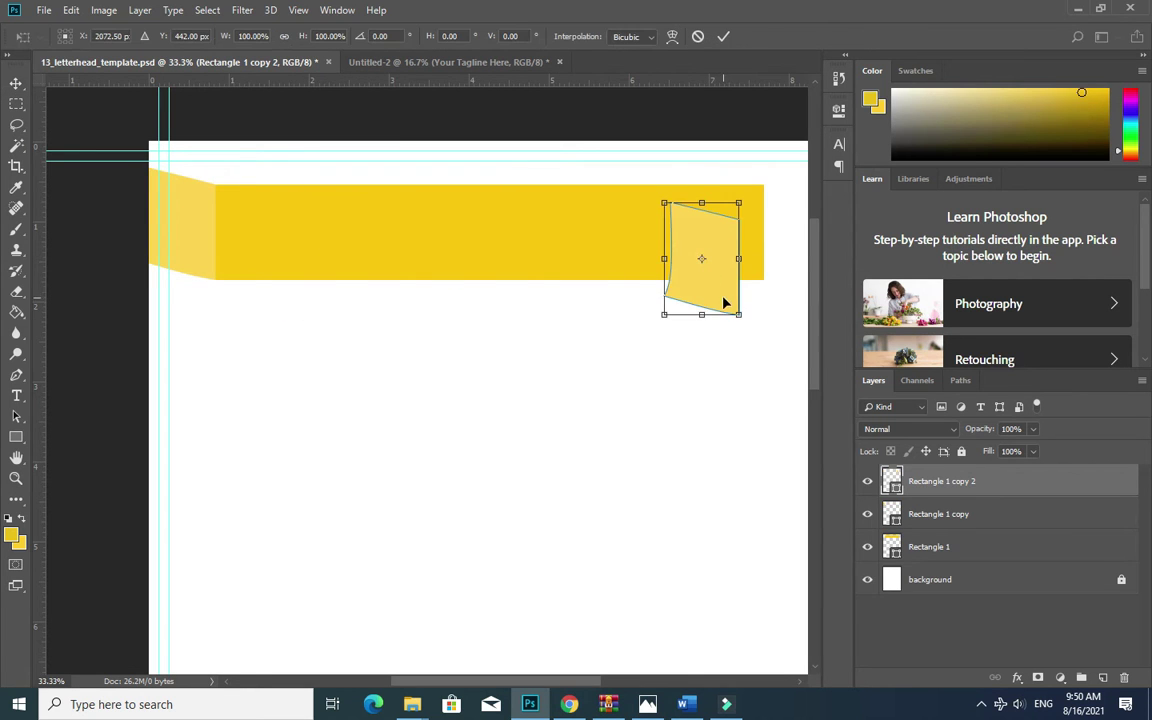
right_click(660, 302)
left_click(760, 496)
left_click_drag(718, 294, 788, 270)
Try rotating the copied end piece 90° clockwise and undo the rotation.
right_click(787, 271)
left_click(830, 433)
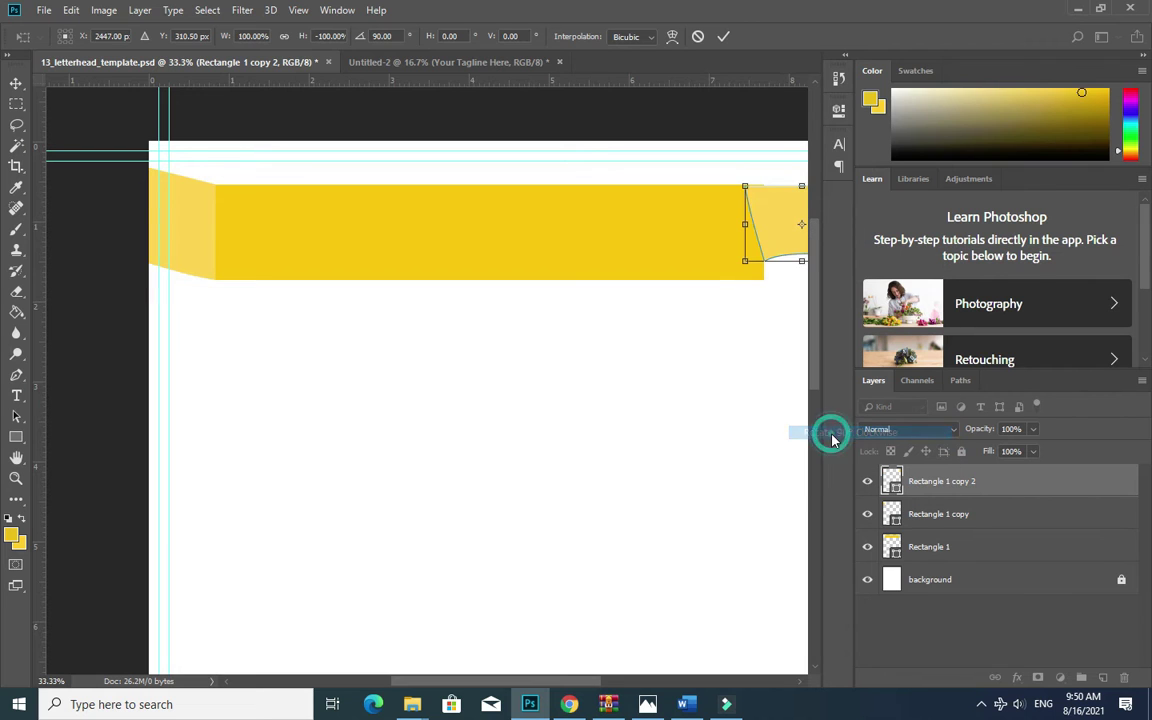
key("ctrl+z")
right_click(789, 266)
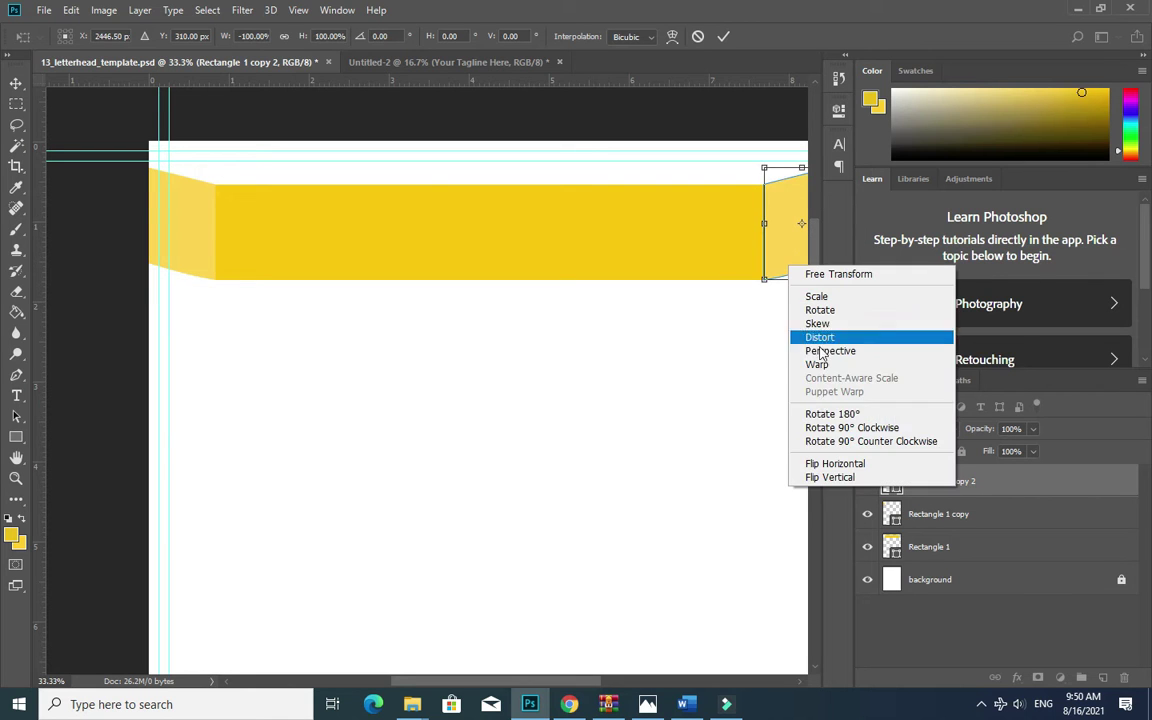
left_click(830, 428)
key("ctrl+z")
Flip the copied end piece vertically so it slopes downward, and align its inner edge with the banner's right end.
right_click(797, 270)
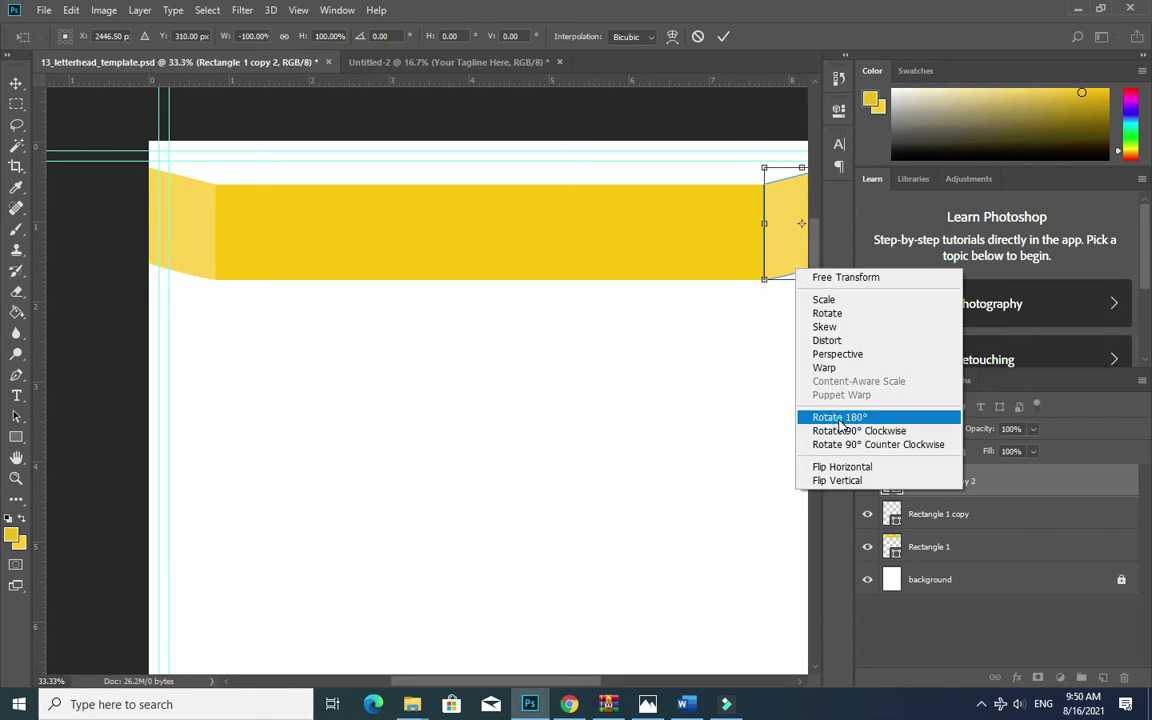
left_click(832, 417)
right_click(772, 259)
left_click(830, 435)
right_click(776, 258)
left_click(830, 423)
left_click_drag(787, 253, 789, 281)
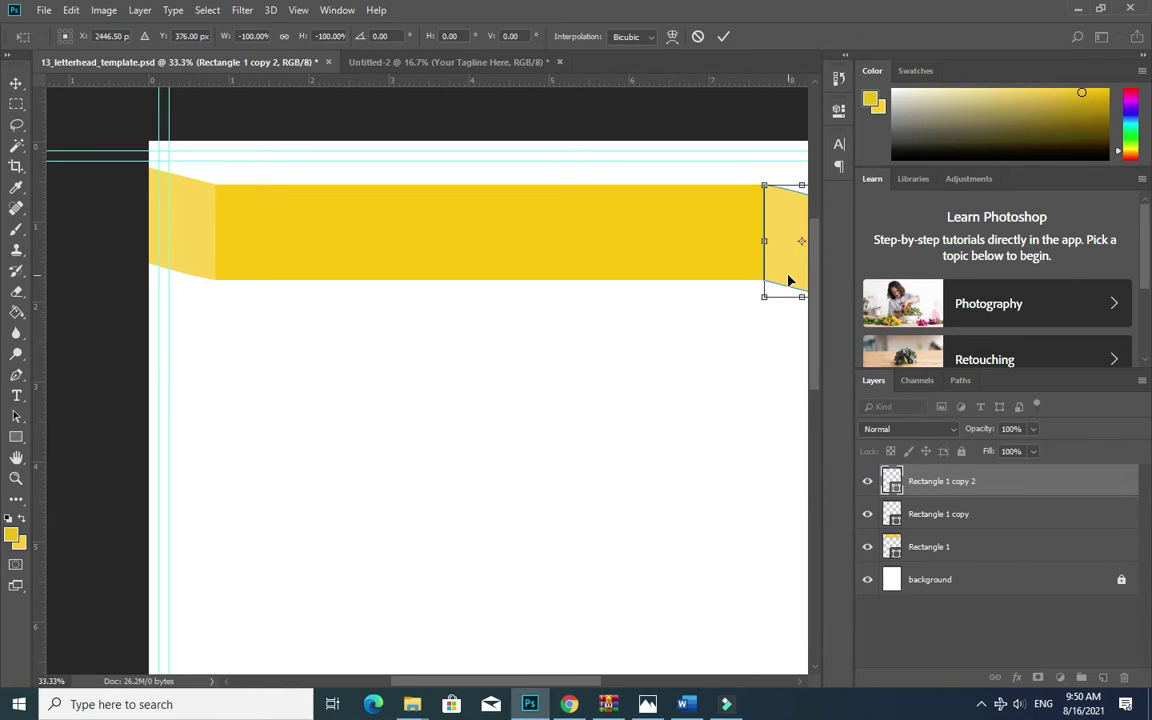
key("Return")
left_click(625, 249)
left_click(507, 404)
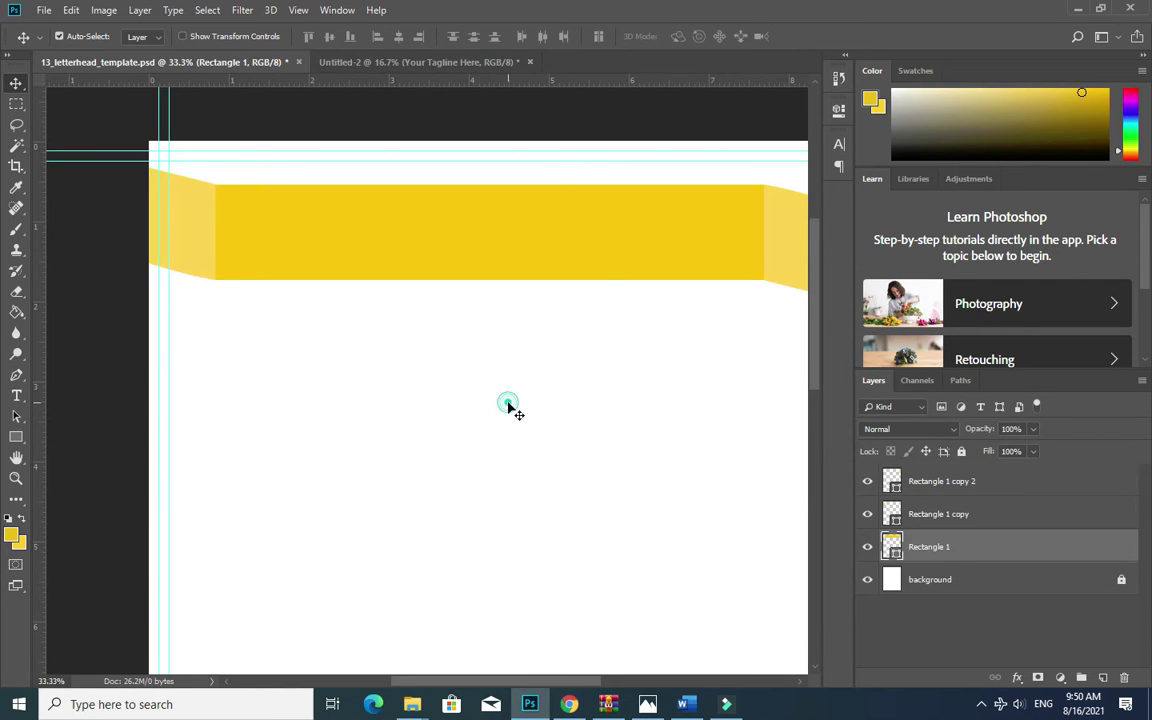
Draw a footer rectangle of about 2001 × 289 px just above the bottom margin guides.
key("z")
right_click(500, 403)
left_click(535, 408)
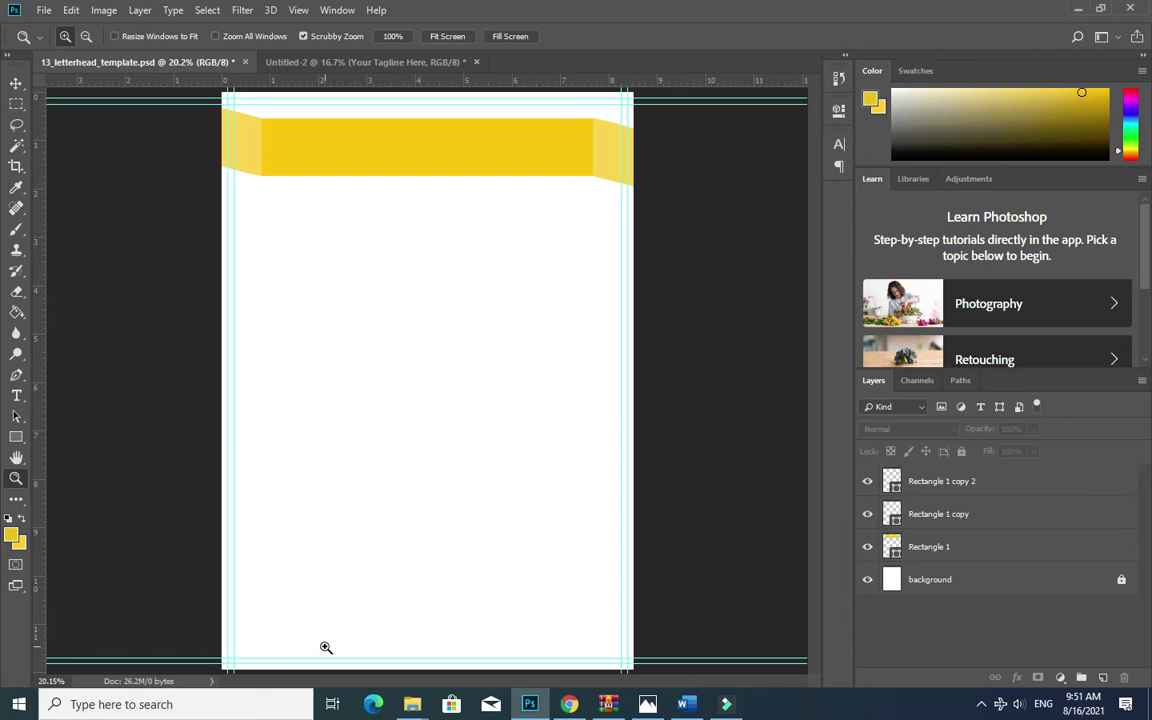
key("u")
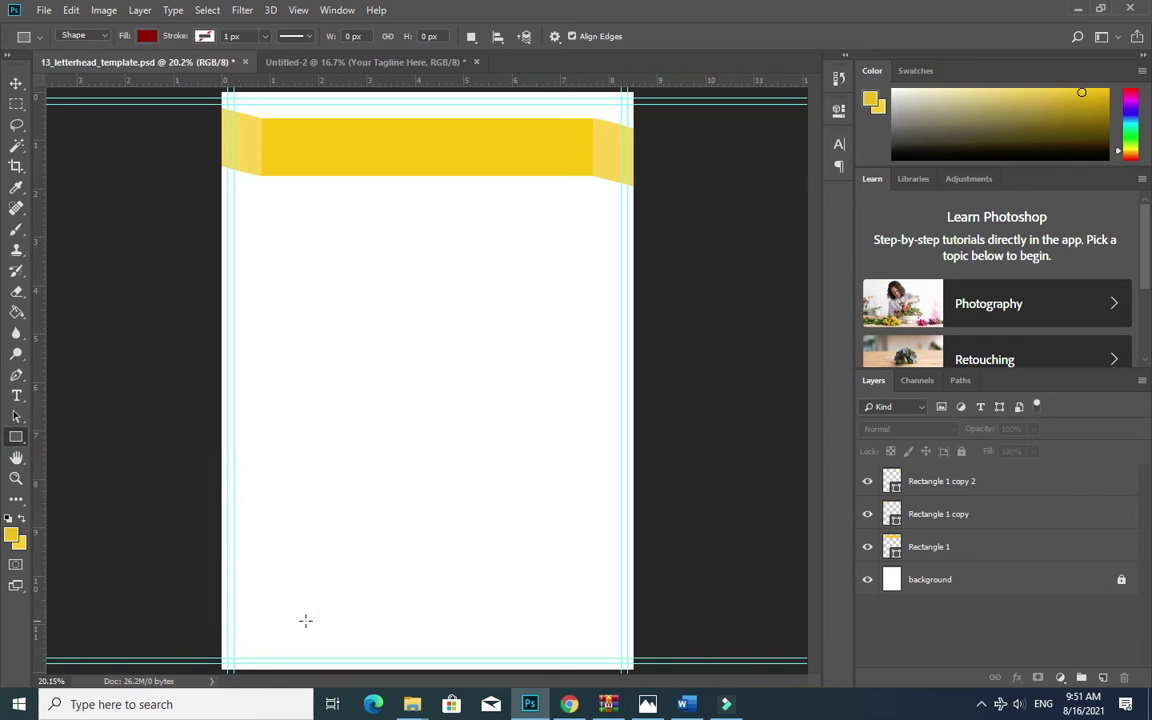
left_click_drag(284, 611, 605, 656)
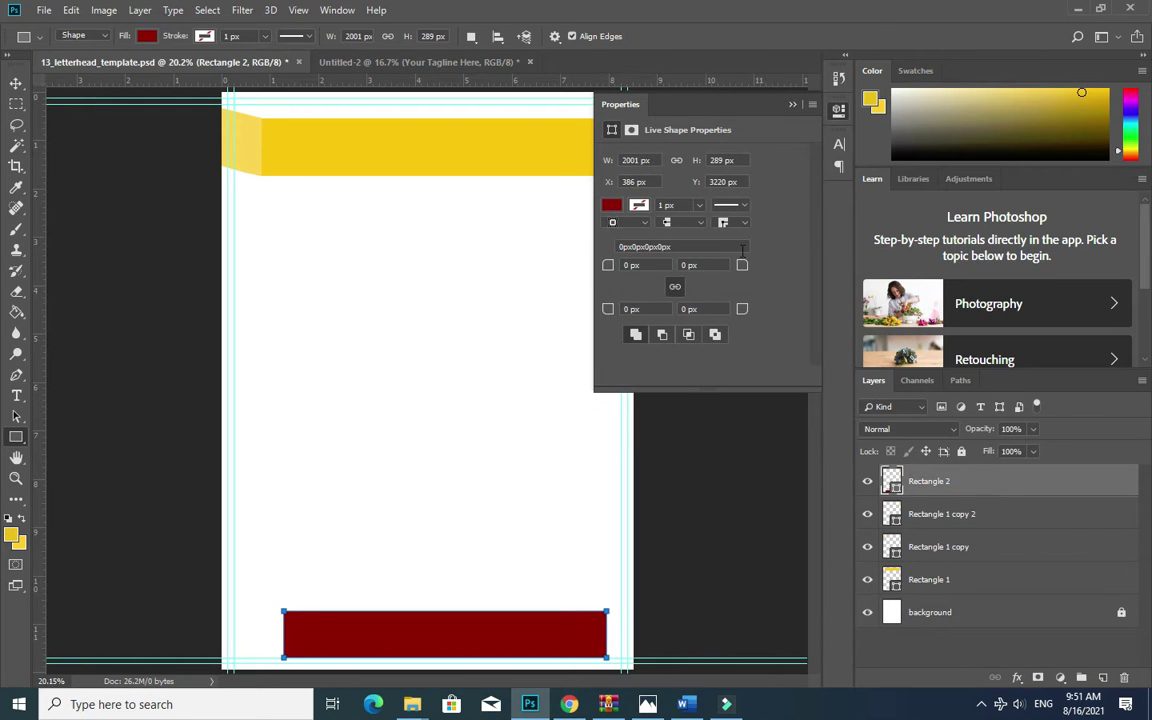
left_click(792, 105)
Fill the footer rectangle with the yellow ffc409 sampled from the header banner.
double_click(891, 481)
left_click(260, 135)
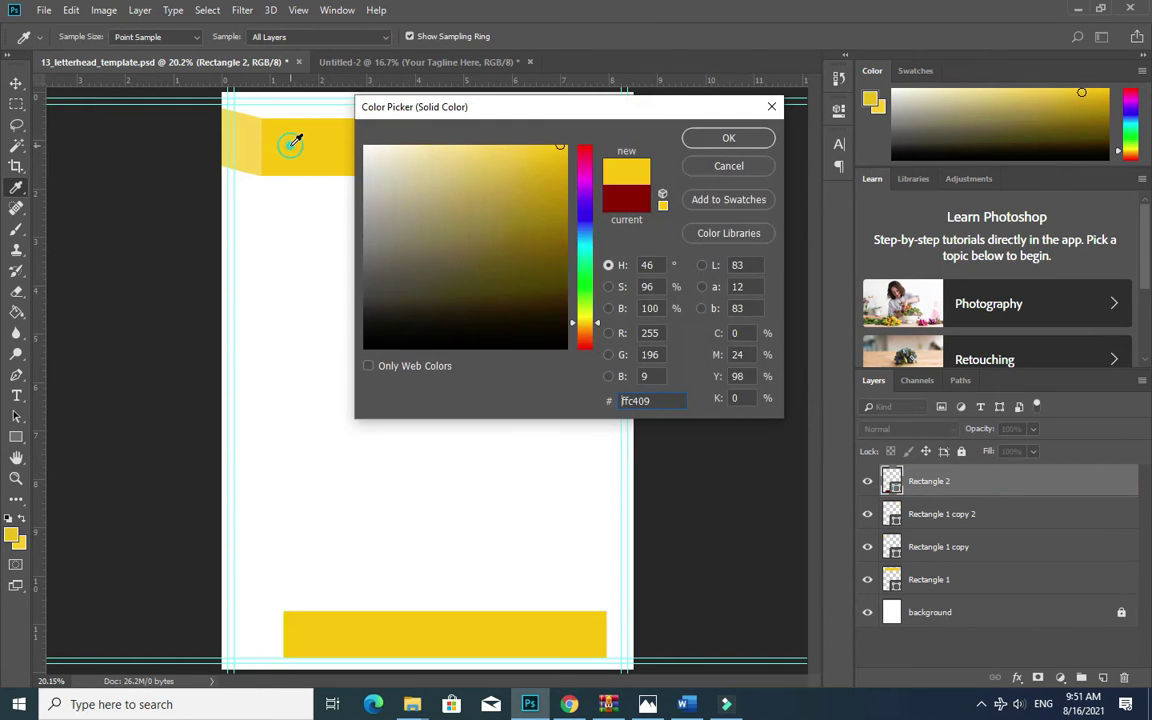
left_click(727, 140)
Unlock the background layer and center the footer rectangle horizontally on it.
key("v")
left_click_drag(345, 632, 315, 631)
left_click(403, 573)
left_click(951, 607, "ctrl")
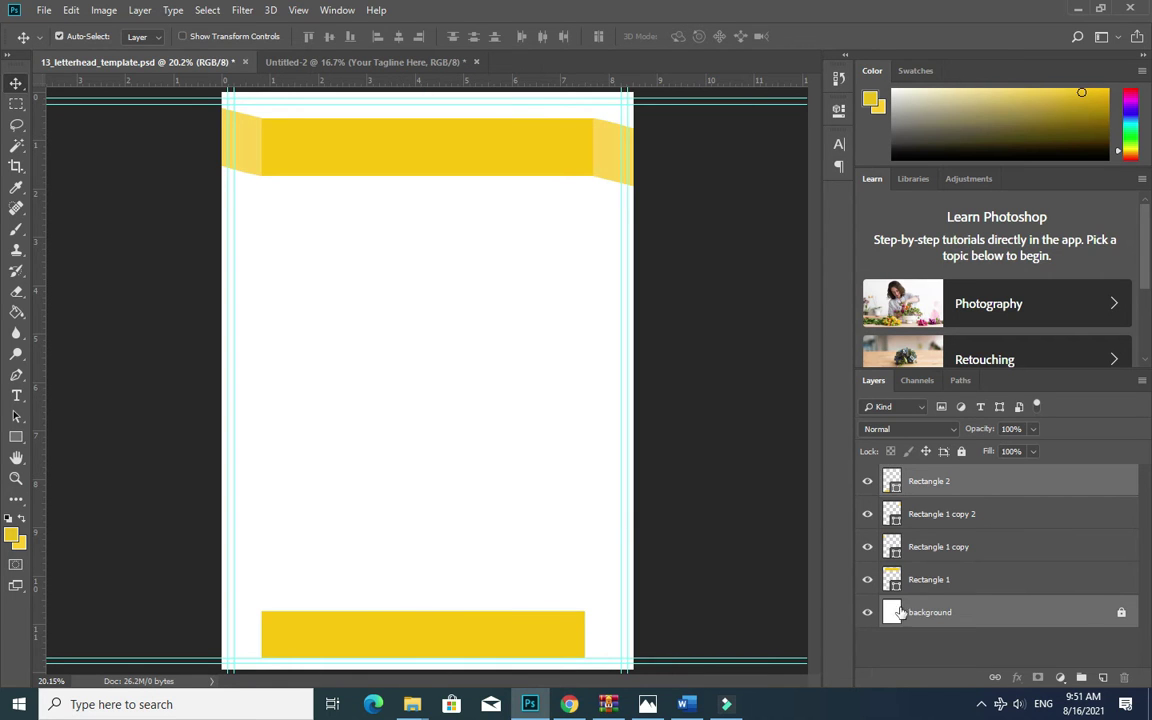
left_click(400, 37)
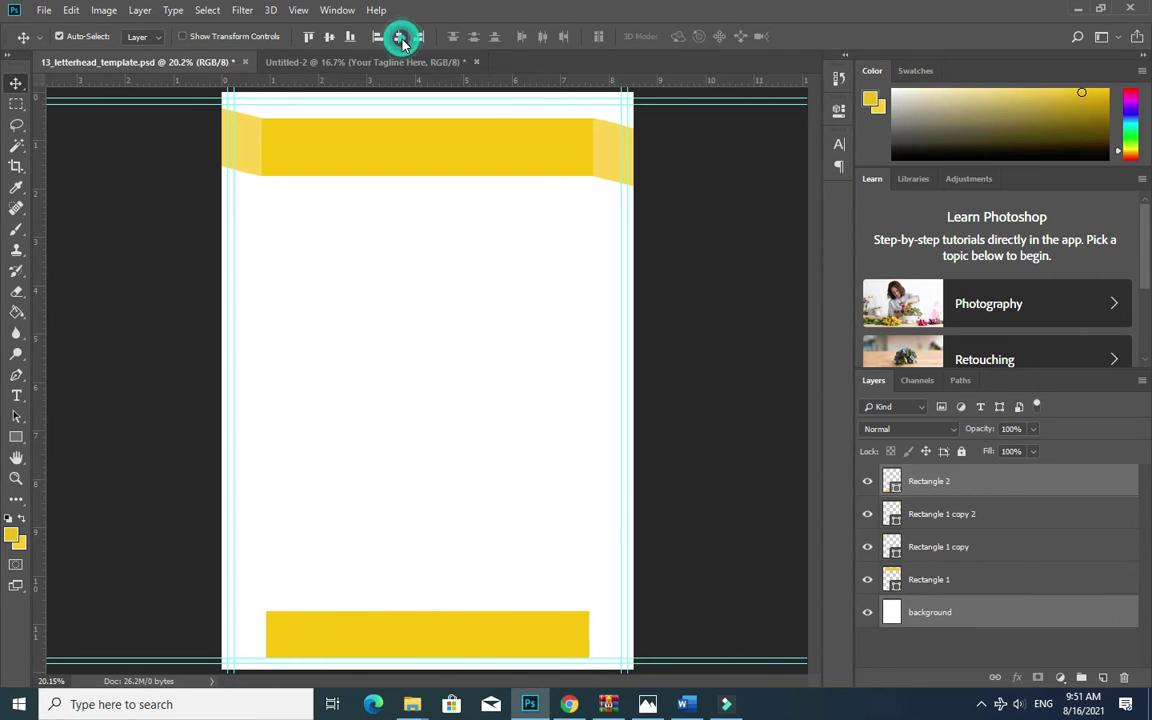
left_click(424, 648)
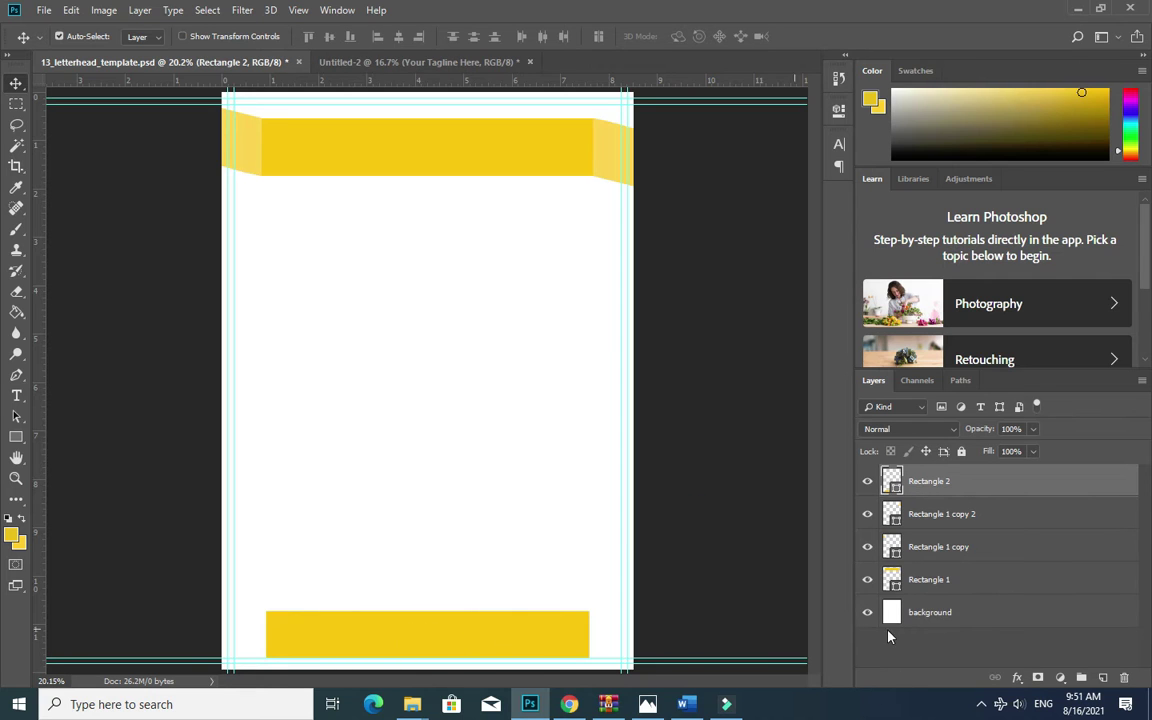
Draw a small three-sided polygon that overlaps the upper edge of the footer bar near its left end.
right_click(16, 436)
left_click(70, 483)
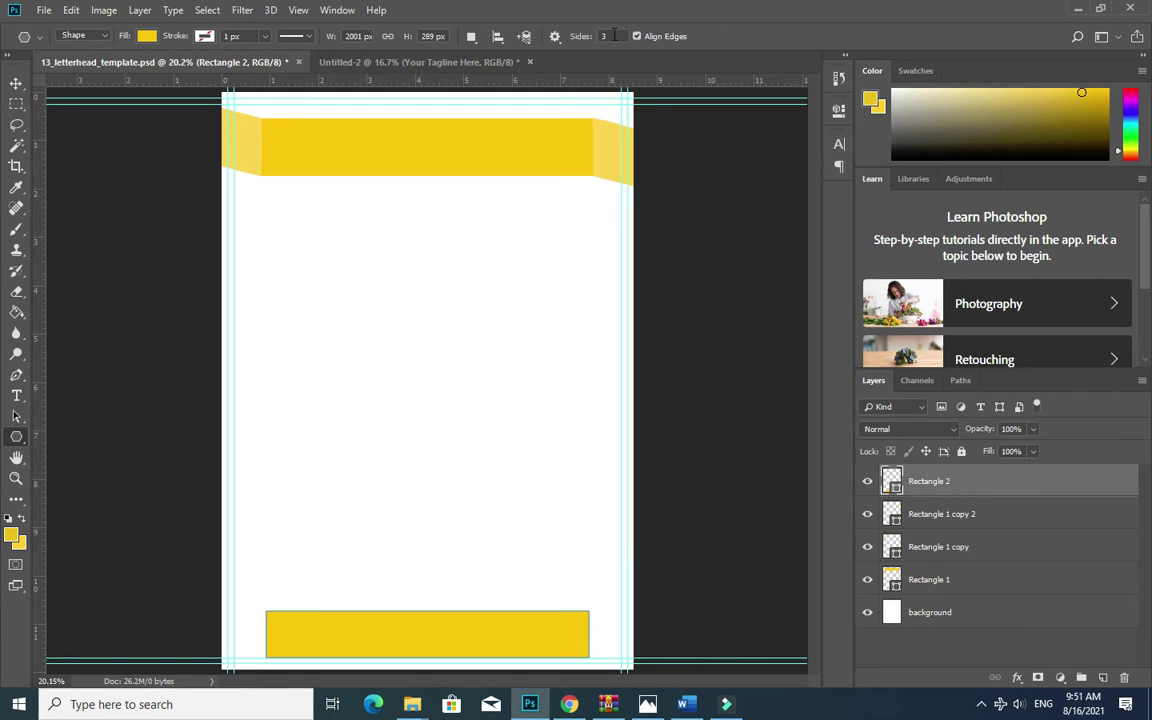
left_click_drag(316, 481, 311, 598)
left_click(16, 83)
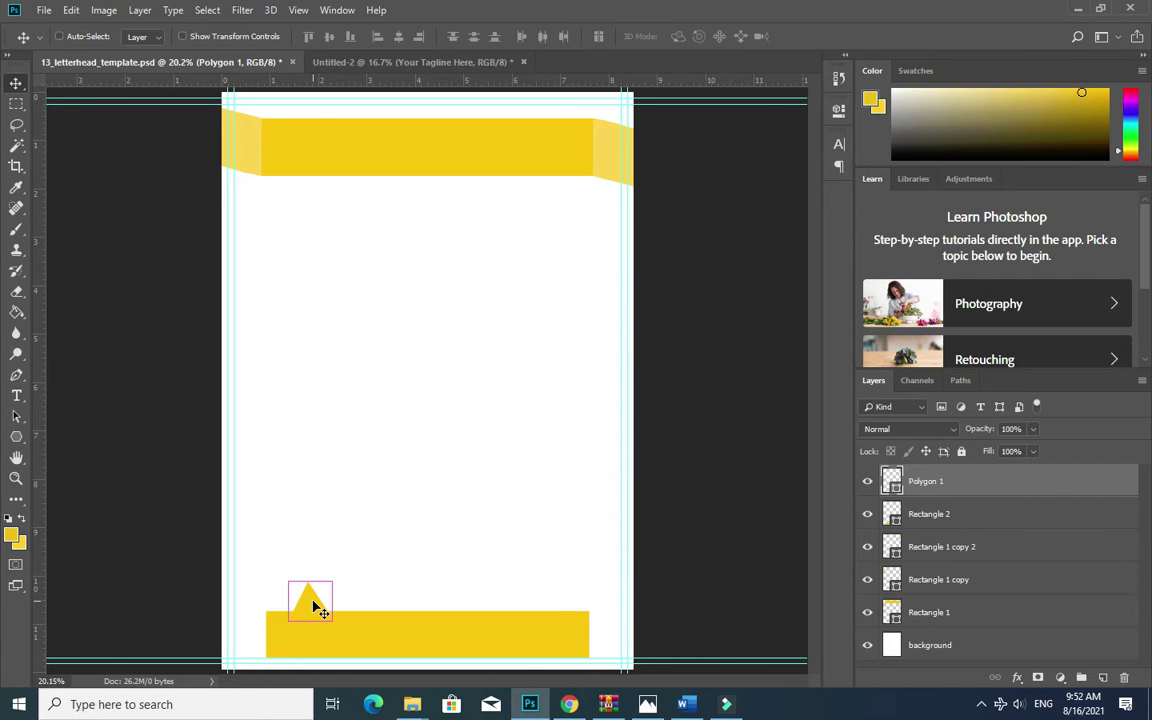
Rotate the triangle so its left edge stands vertical, and move its layer beneath the footer rectangle.
key("ctrl+r")
key("ctrl+r")
key("ctrl+t")
left_click_drag(341, 586, 342, 598)
key("Escape")
left_click(391, 591)
left_click(314, 612)
left_click_drag(955, 484, 955, 530)
left_click(358, 634)
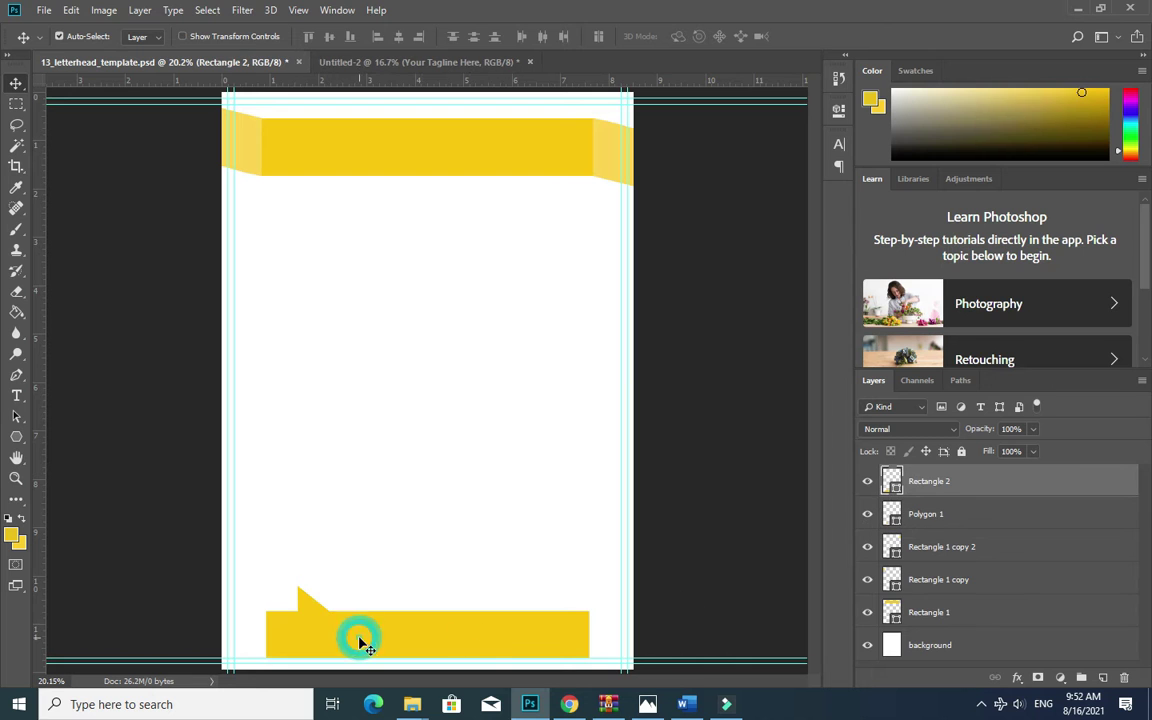
left_click(318, 277)
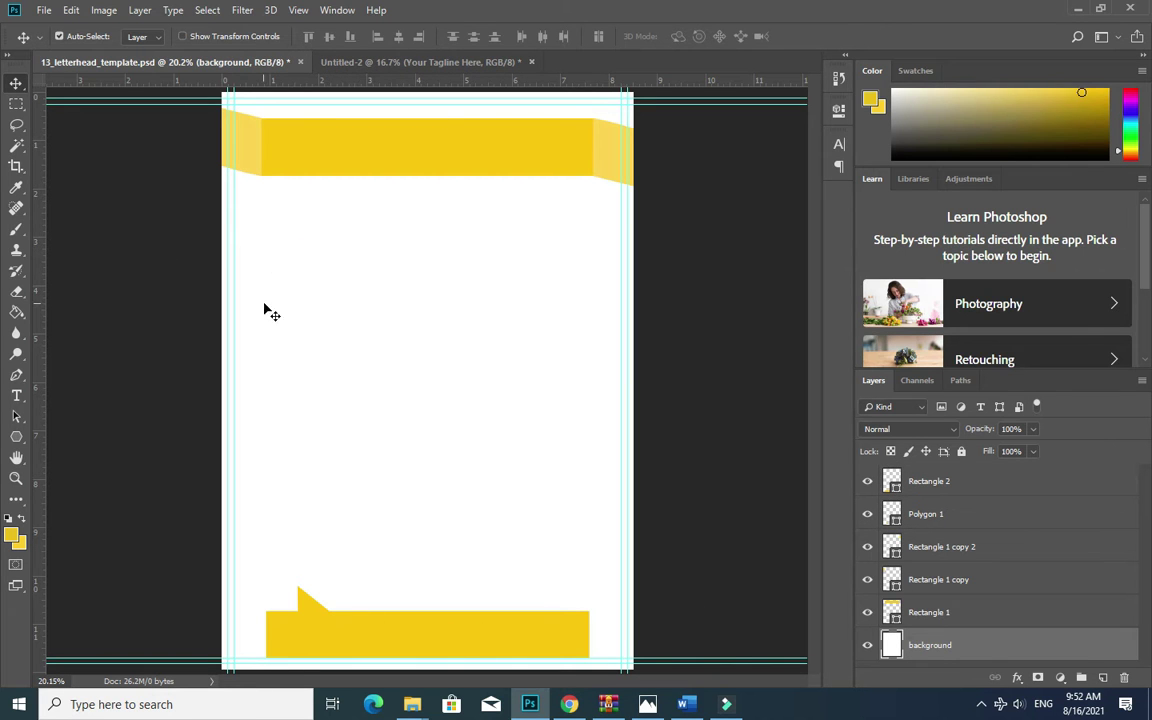
Switch to the Word document, copy the lines from Designer through the phone entry, and return to Photoshop.
left_click(692, 706)
scroll(509, 424, "up", 7)
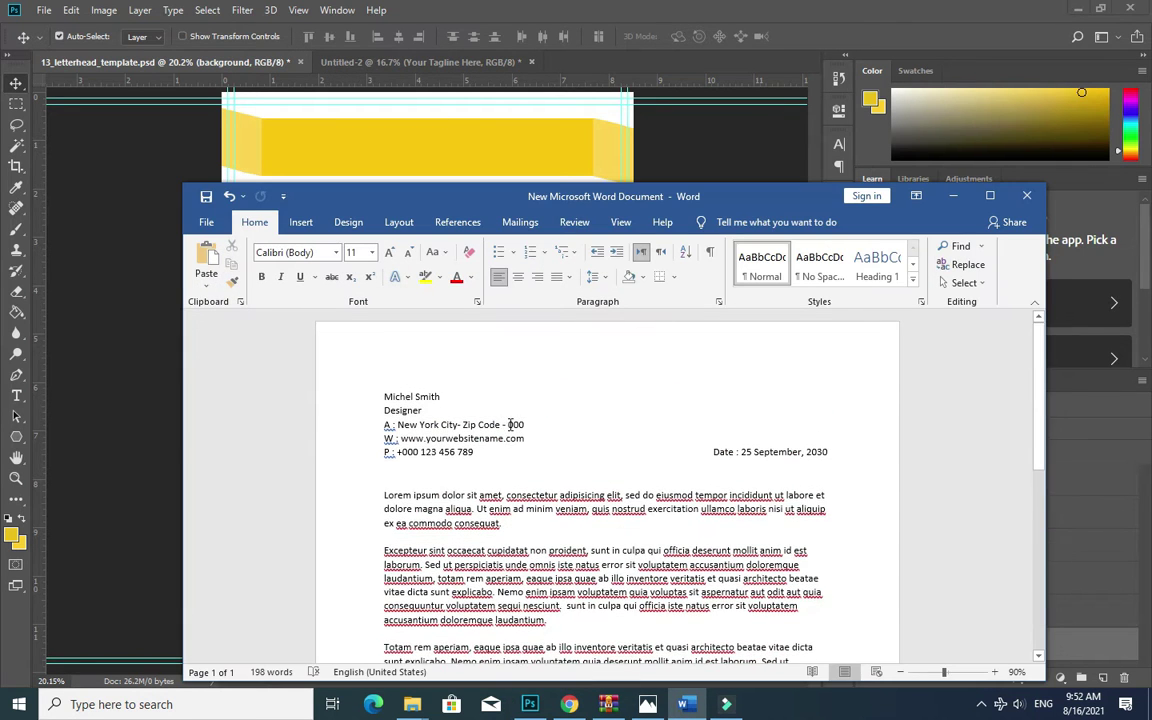
left_click_drag(383, 394, 474, 455)
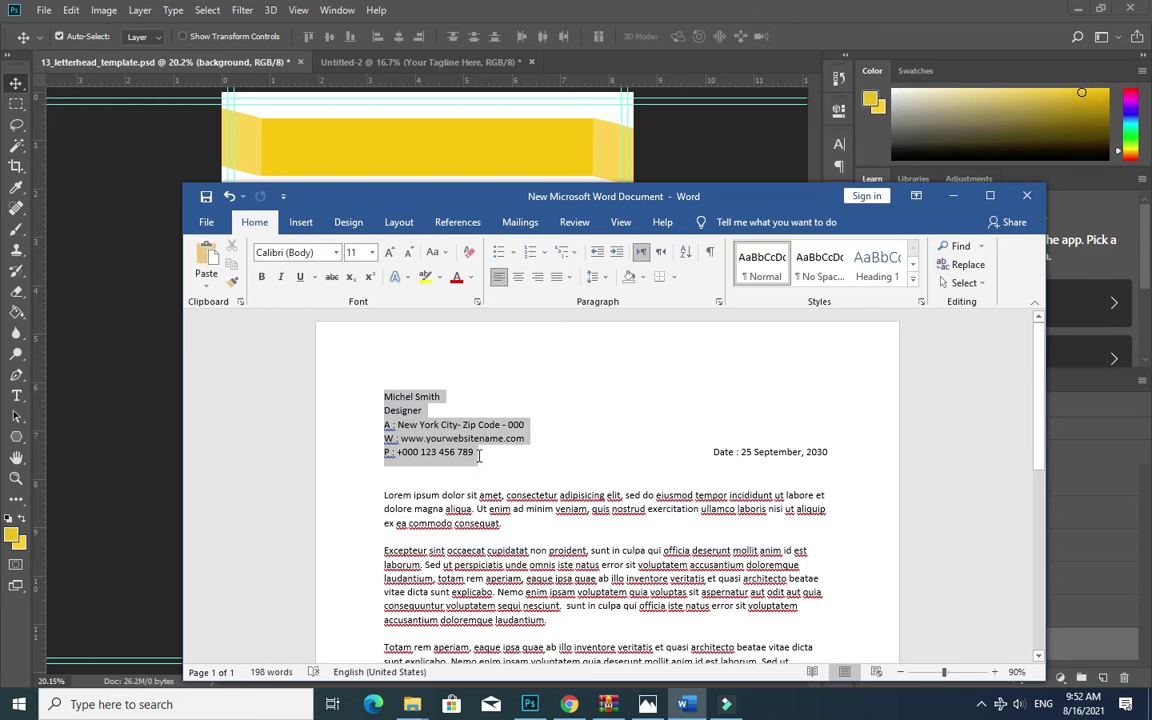
left_click(391, 397)
left_click_drag(384, 408, 477, 463)
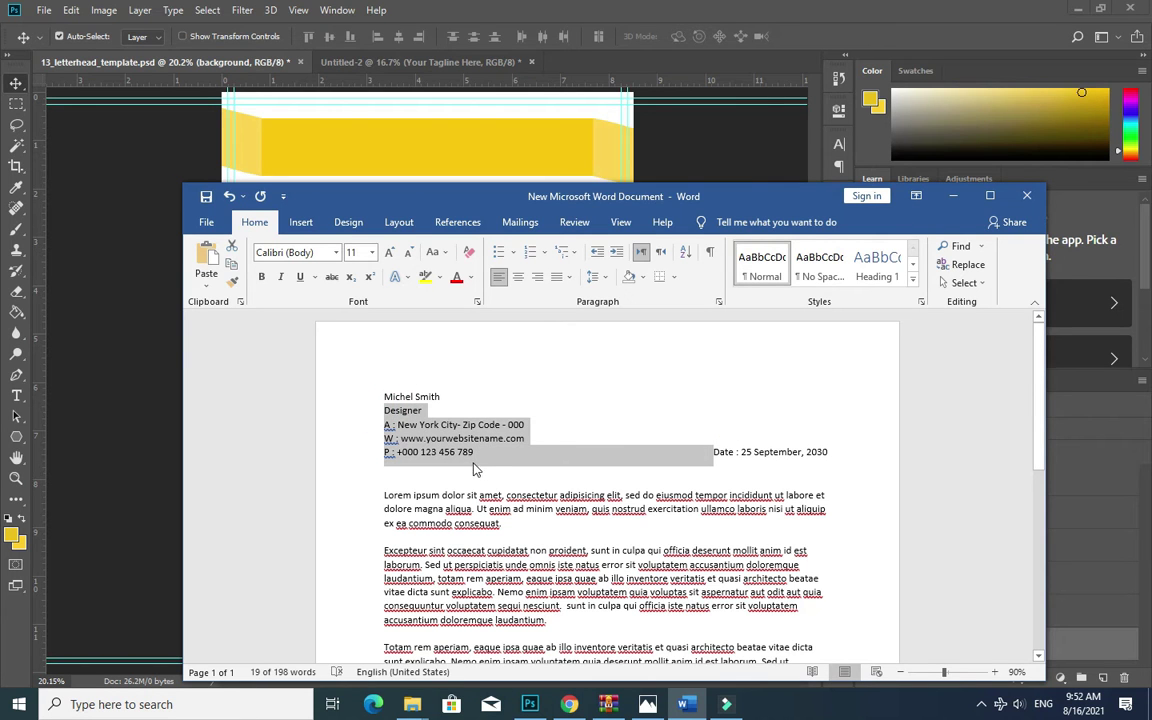
left_click(728, 705)
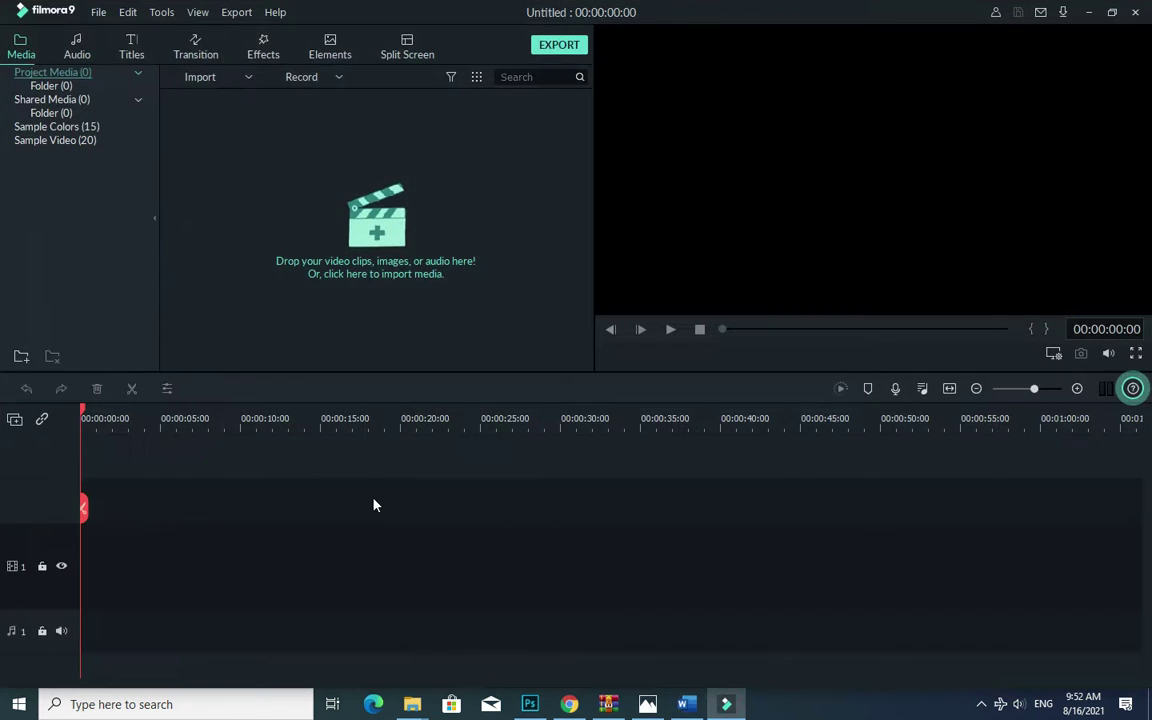
left_click(738, 706)
left_click(530, 705)
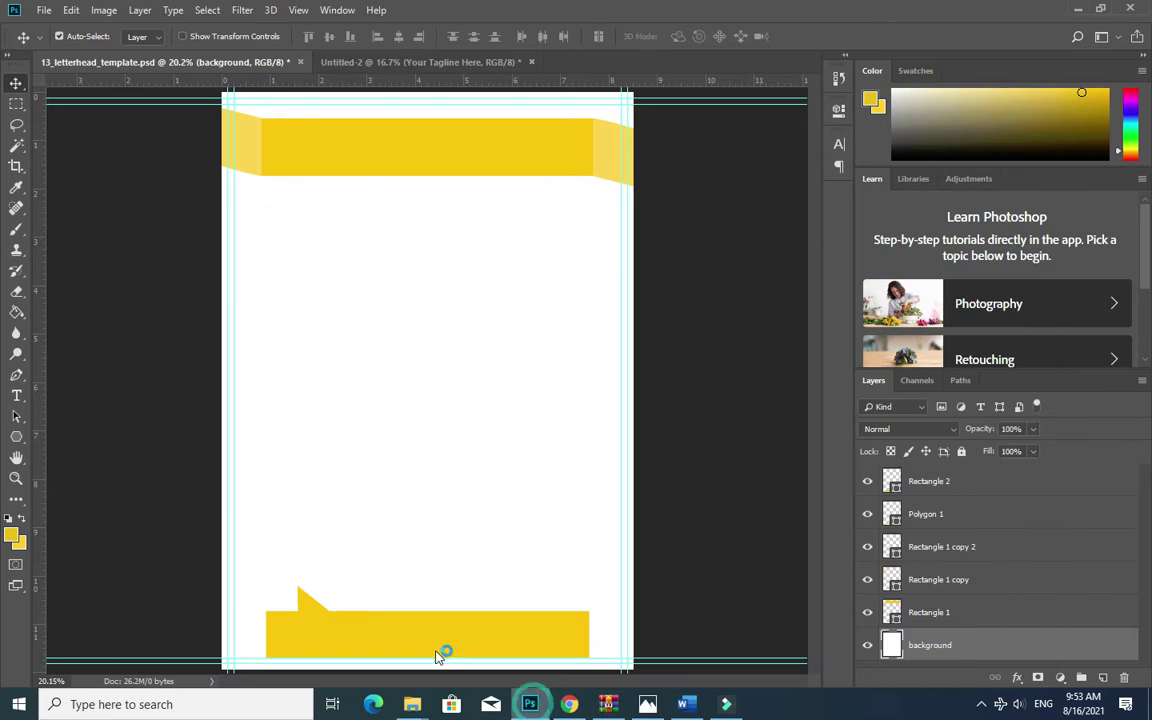
Paste the copied contact text below the left part of the banner, with the address starting on its own line.
key("t")
left_click(279, 237)
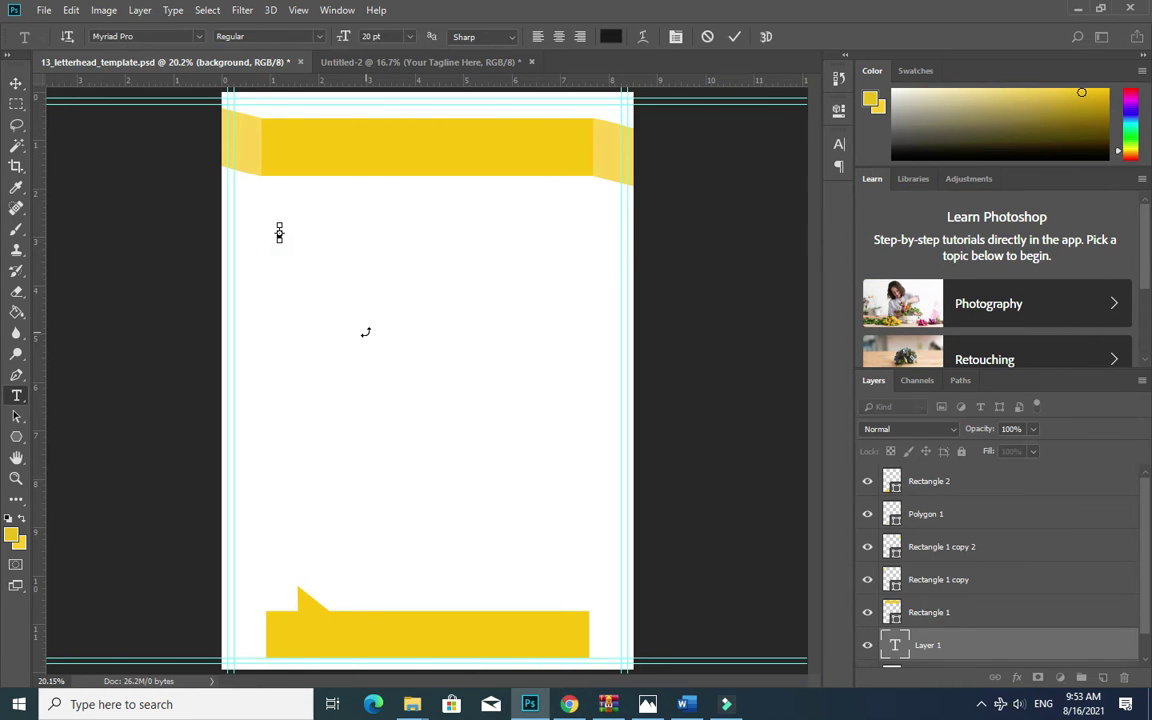
key("ctrl+v")
key("ctrl+Return")
left_click(330, 234)
key("Return")
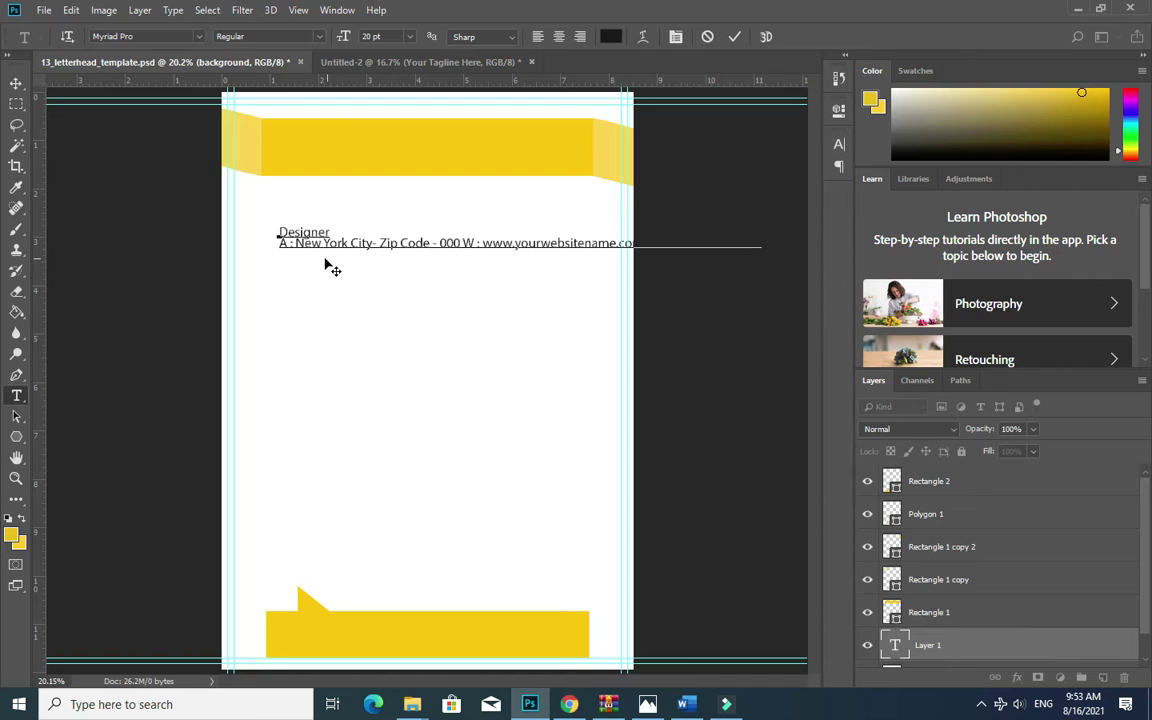
Break the pasted text so the website and phone entries each start on their own line.
left_click(380, 244)
left_click(461, 243)
key("Return")
left_click(462, 254)
key("Return")
key("ctrl+a")
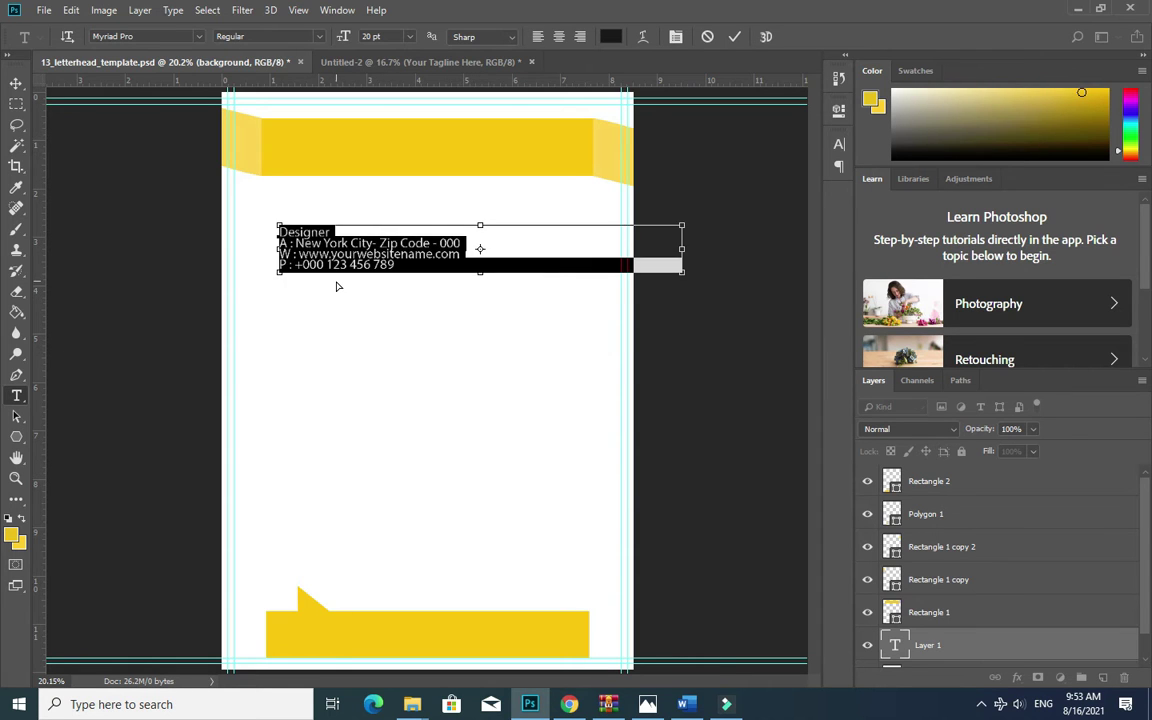
left_click(310, 265)
left_click(279, 267)
key("BackSpace")
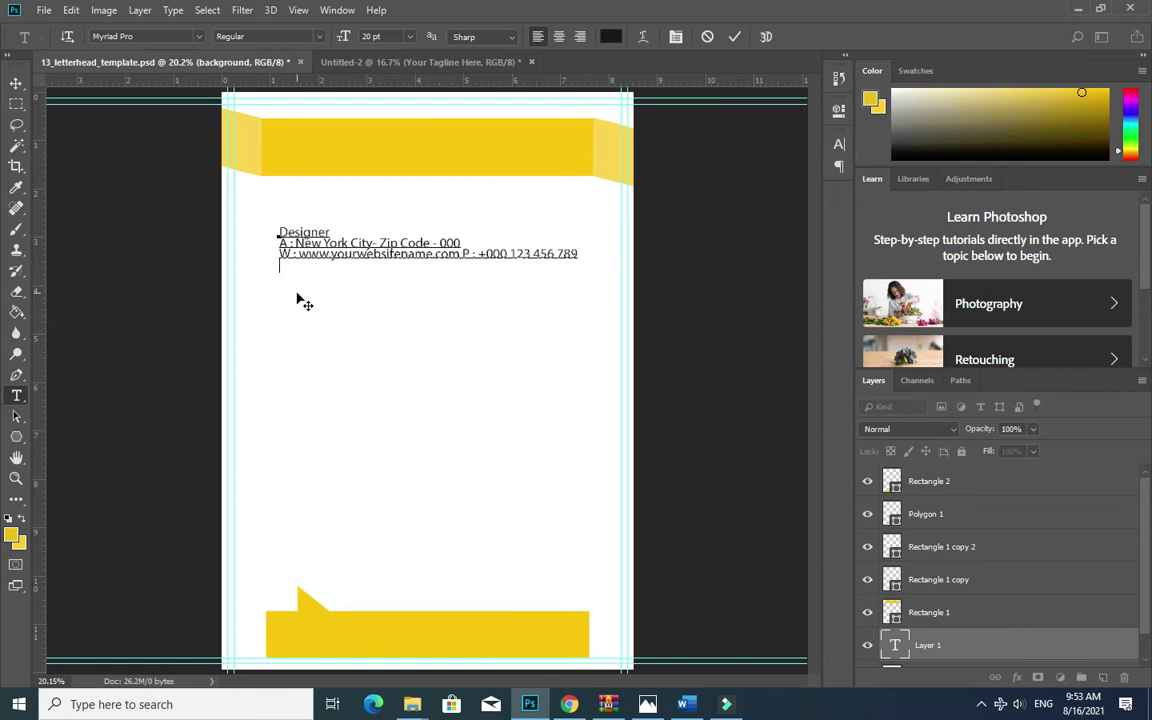
key("Return")
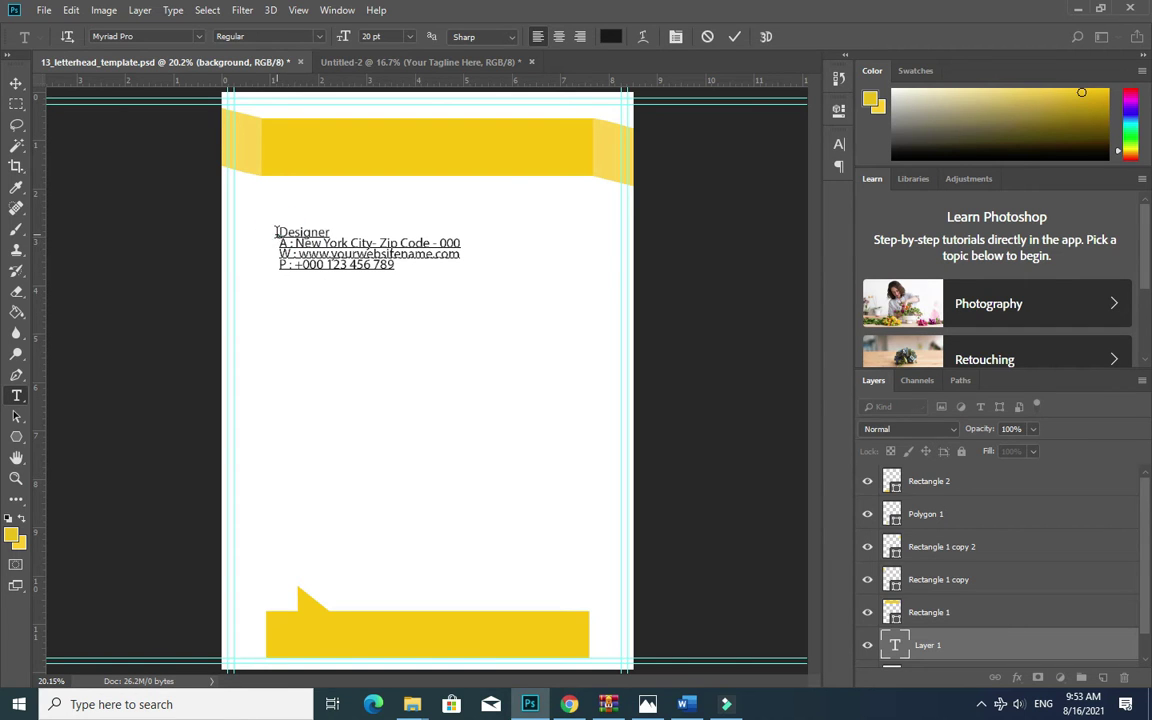
Insert two blank lines between Designer and the address entry, and commit the text.
left_click(339, 234)
key("Return")
key("Return")
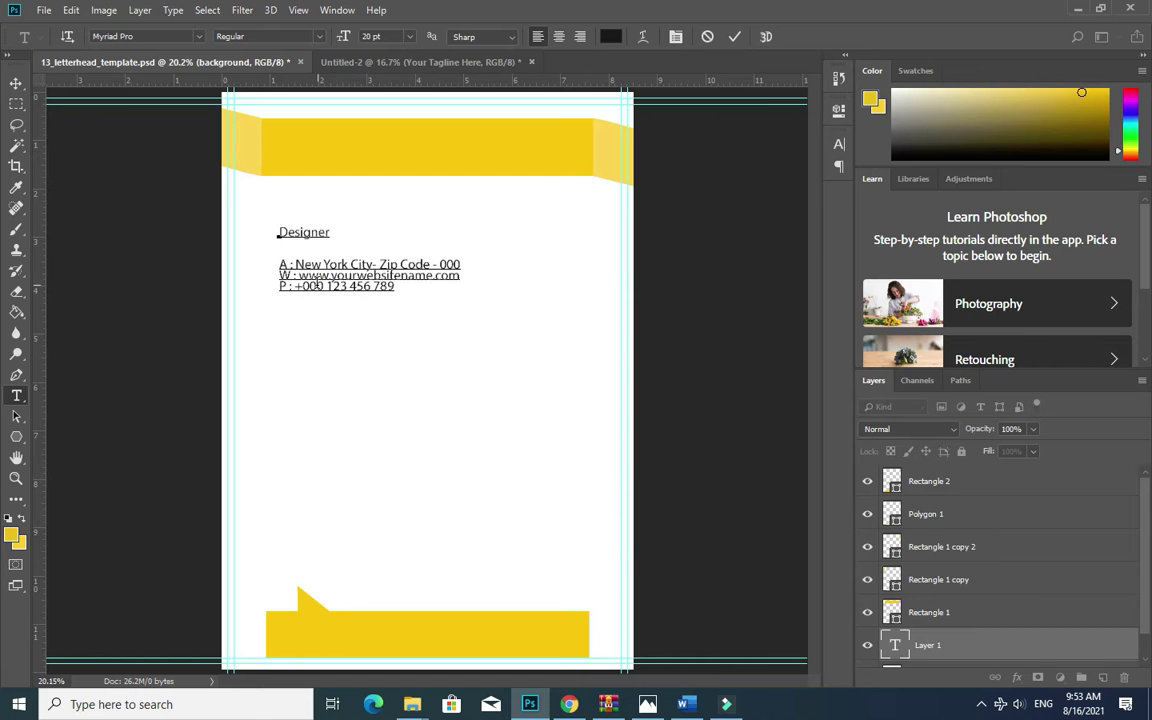
triple_click(316, 275)
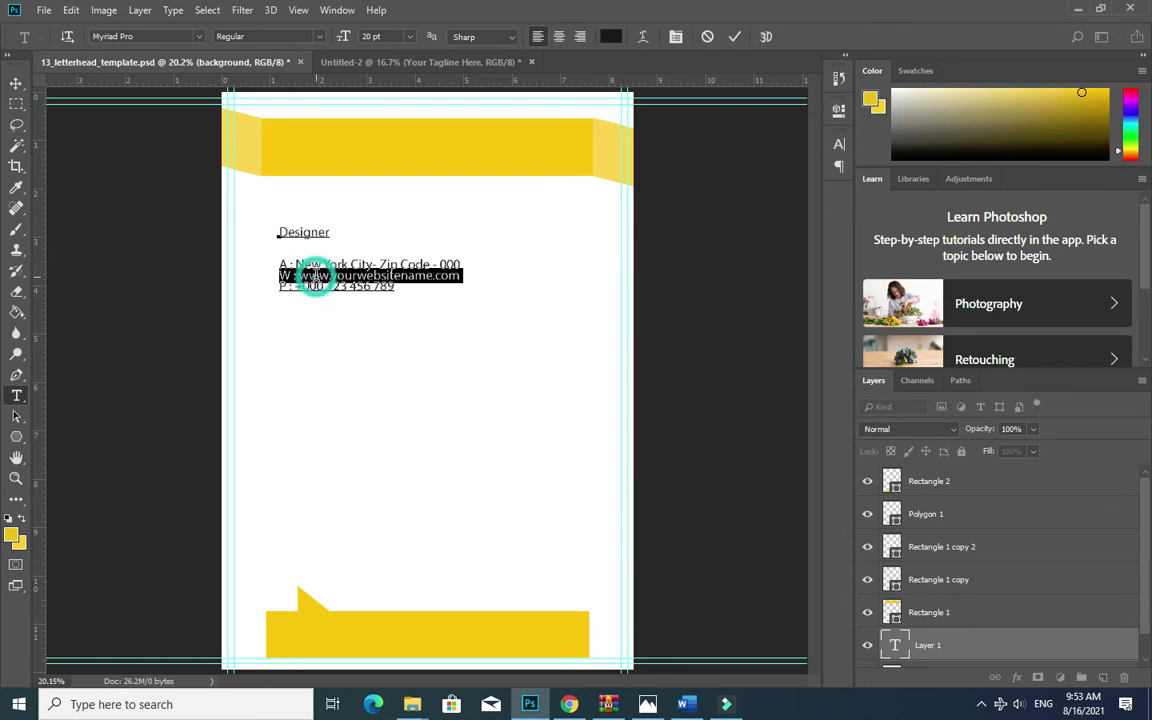
key("ctrl+a")
double_click(304, 232)
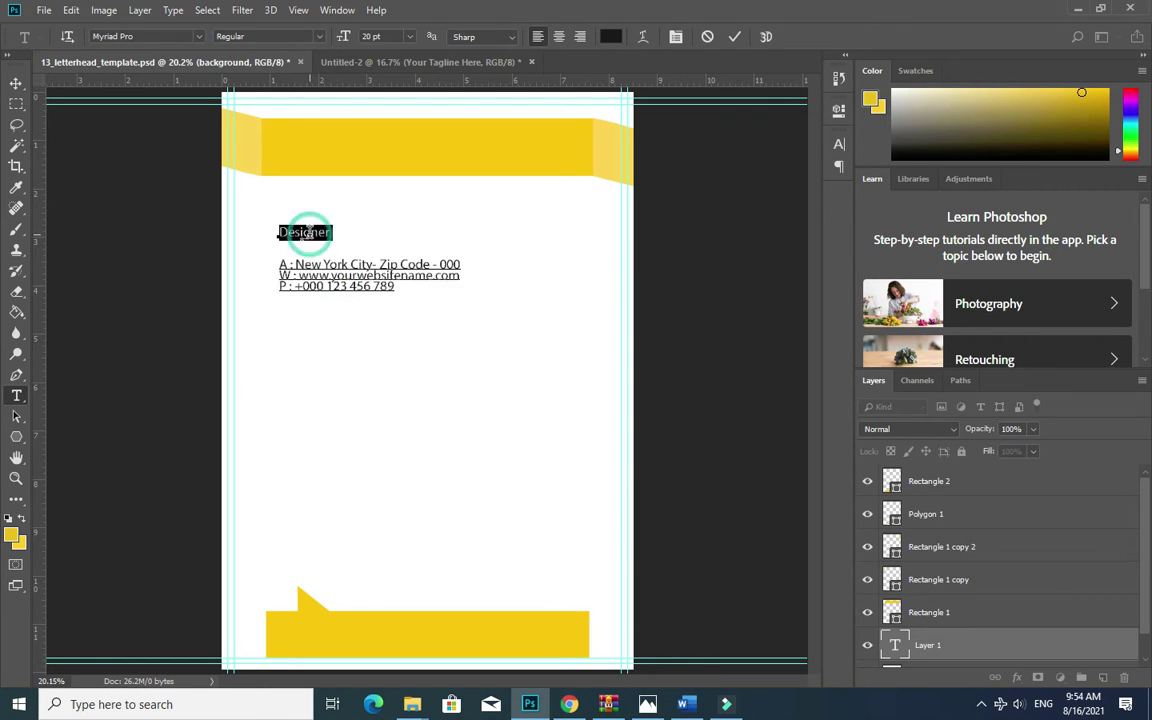
left_click(16, 86)
Add a line reading STORM BRAIN above Designer in the contact text.
key("t")
left_click(278, 235)
key("Return")
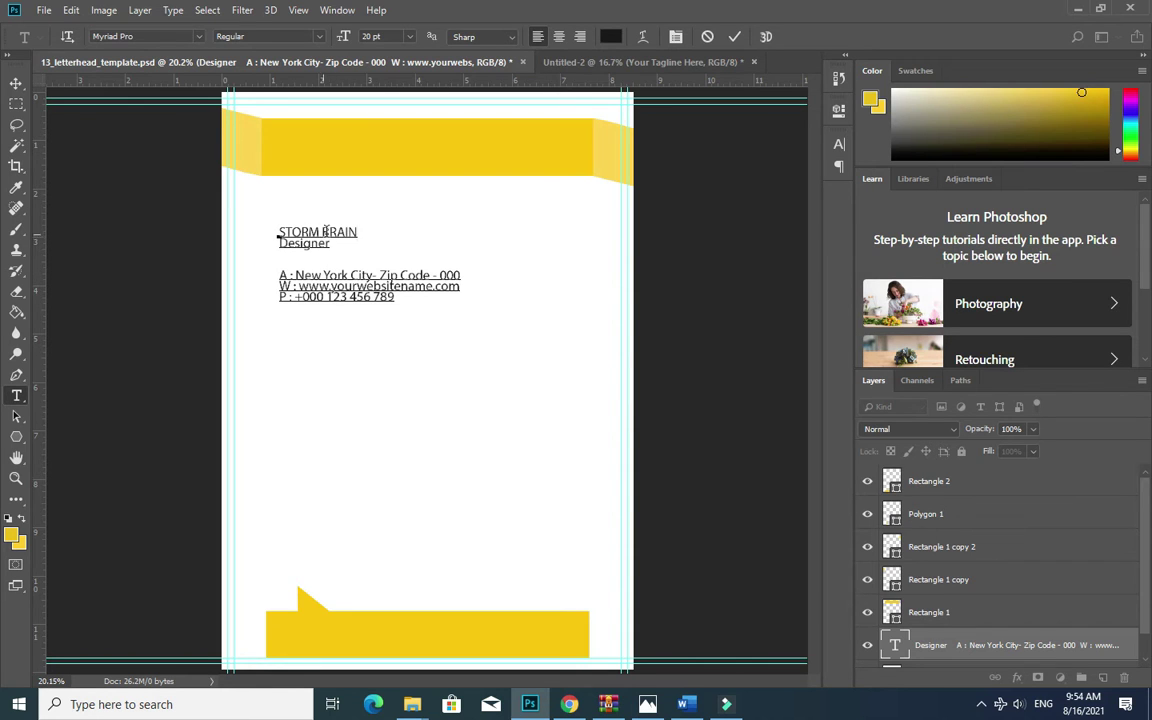
Set the STORM BRAIN line to Bold and color the word BRAIN in the design's yellow.
triple_click(346, 232)
left_click(322, 38)
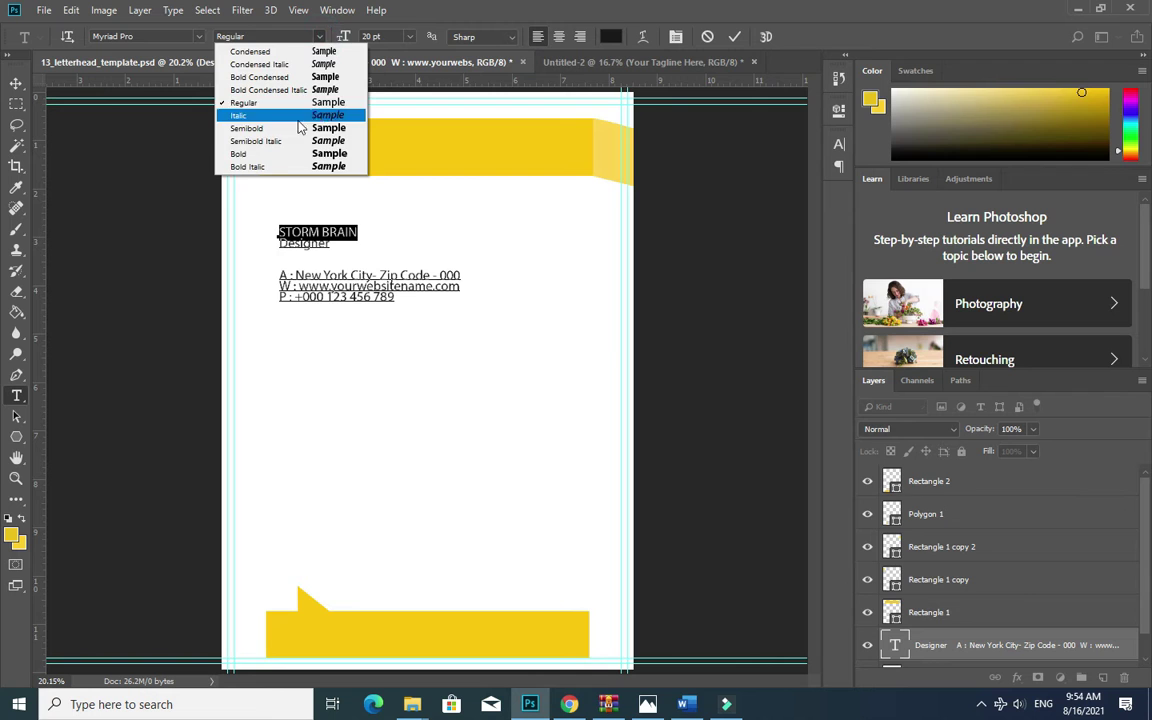
left_click(284, 152)
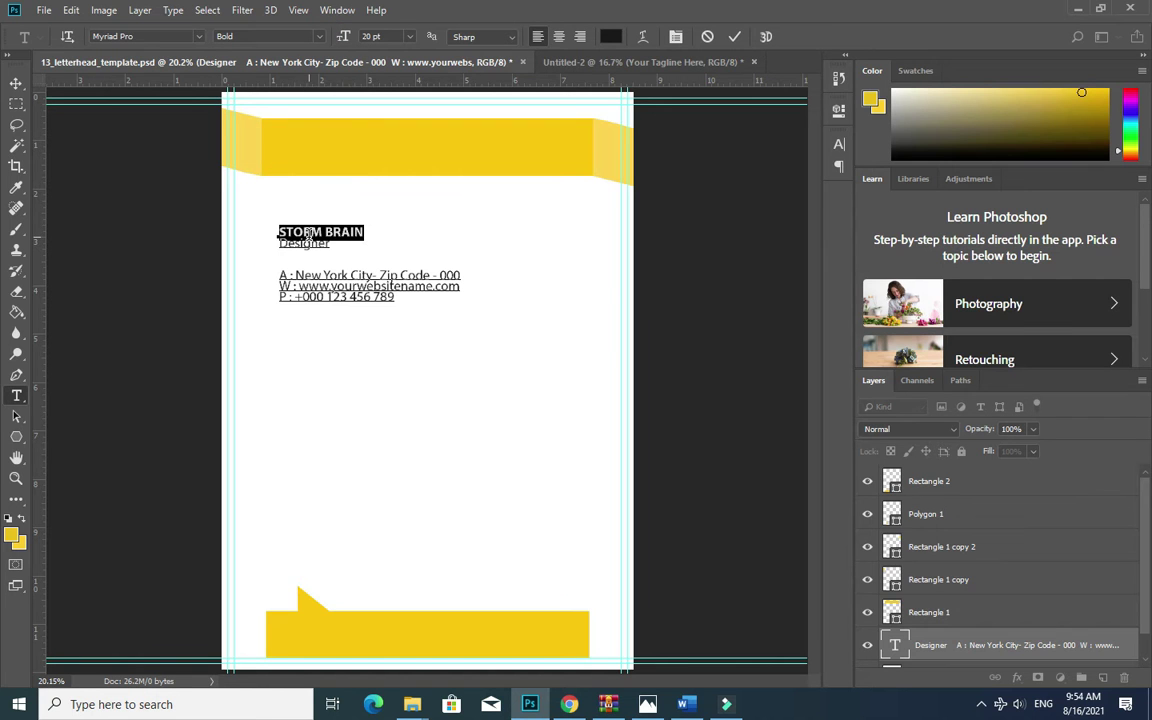
double_click(343, 231)
left_click(15, 537)
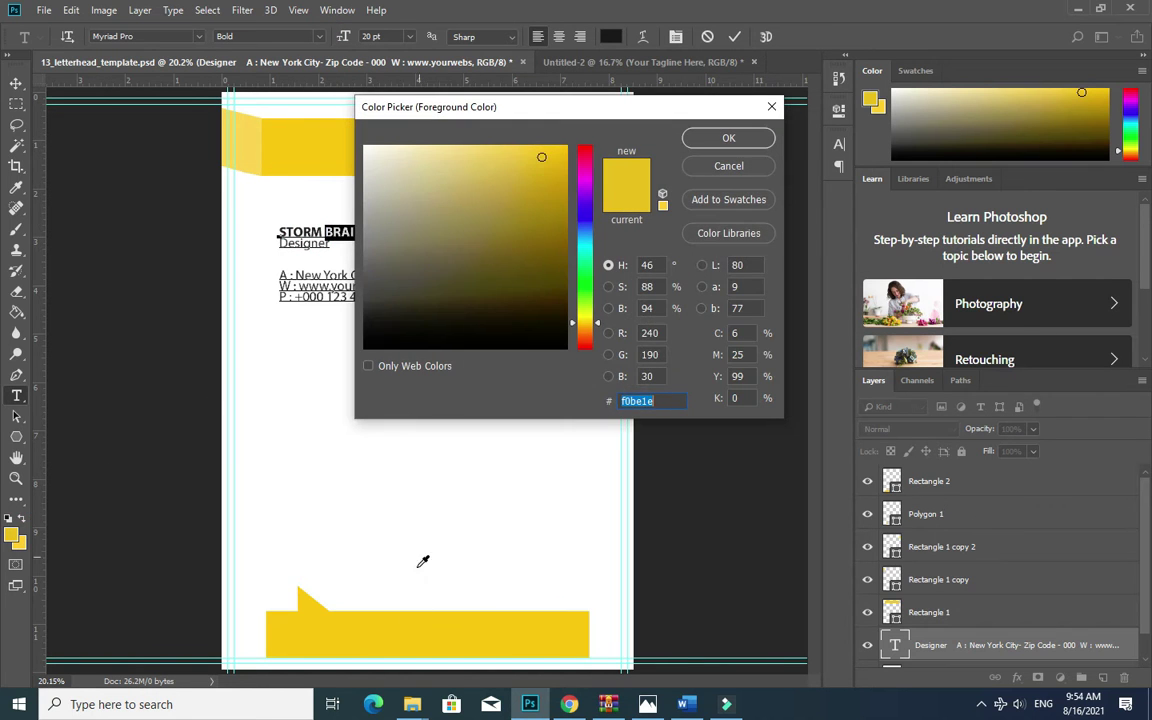
left_click(727, 137)
Scale the contact text block to about 65% and place it just below the banner, aligned with its left end.
left_click(16, 83)
mouse_move(302, 236)
left_mouse_down()
mouse_move(272, 222)
mouse_move(285, 222)
left_mouse_up()
key("ctrl+t")
left_click_drag(674, 287, 456, 231)
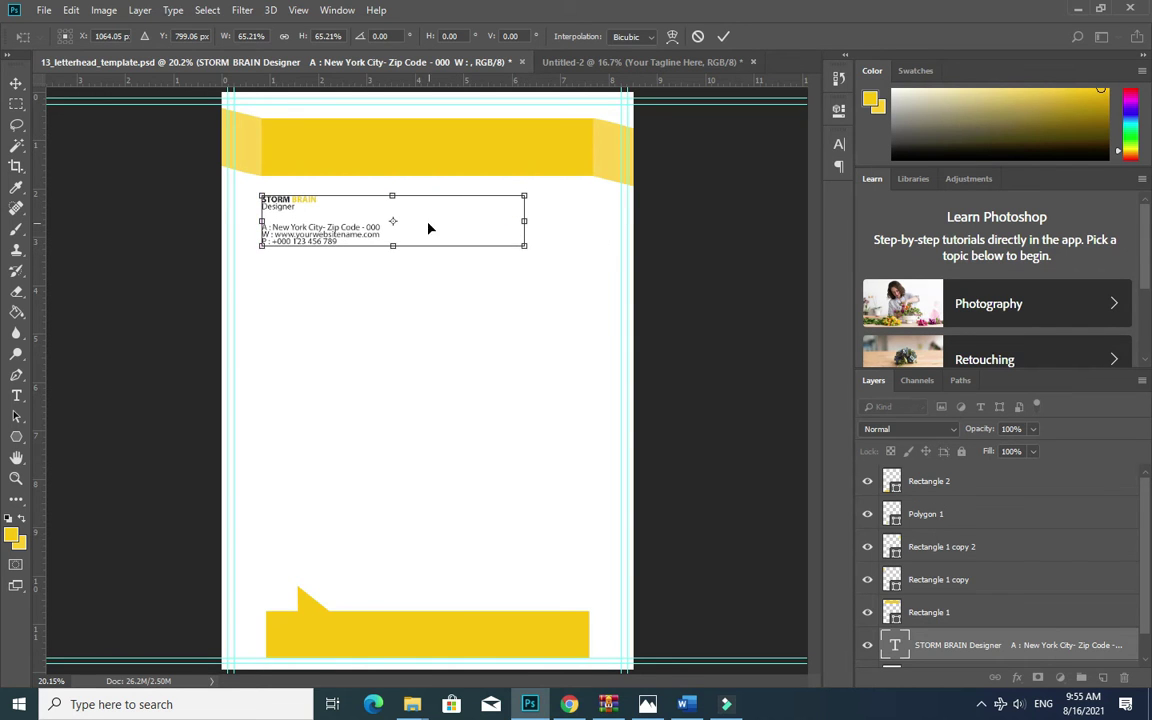
key("Return")
Remove one of the blank lines between Designer and the address entry.
key("z")
left_click(257, 231)
left_click(257, 231)
left_click(257, 231)
key("t")
left_click(188, 271)
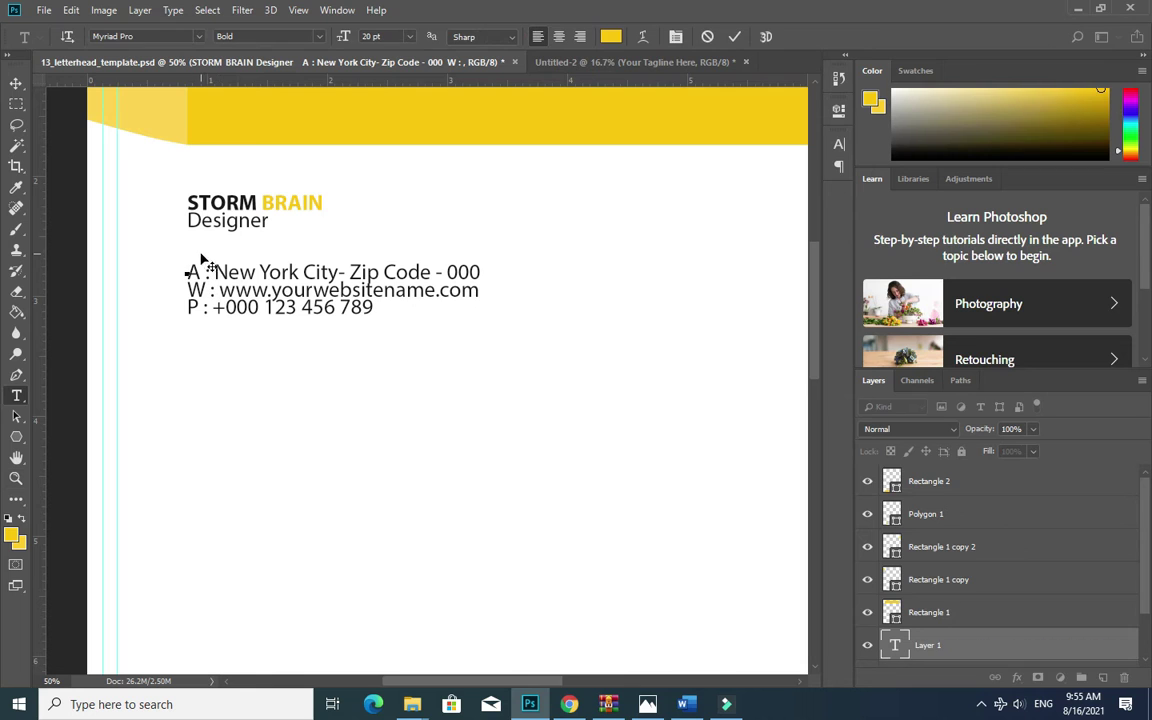
left_click(16, 84)
key("t")
left_click(224, 251)
key("Delete")
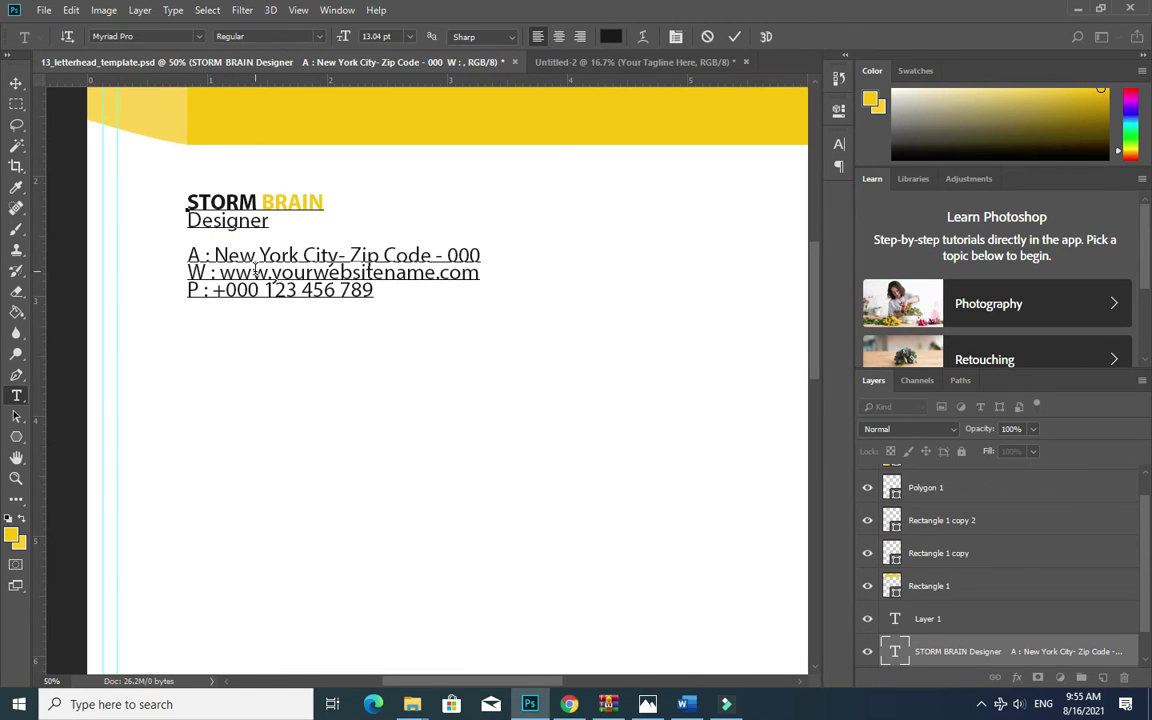
Insert a blank line between STORM BRAIN and Designer.
left_click(325, 207)
left_click(326, 207)
key("Return")
Set the STORM BRAIN line to 15.04 pt with All Caps and Faux Bold.
left_click_drag(187, 202, 324, 203)
left_click_drag(344, 40, 347, 40)
left_click(839, 144)
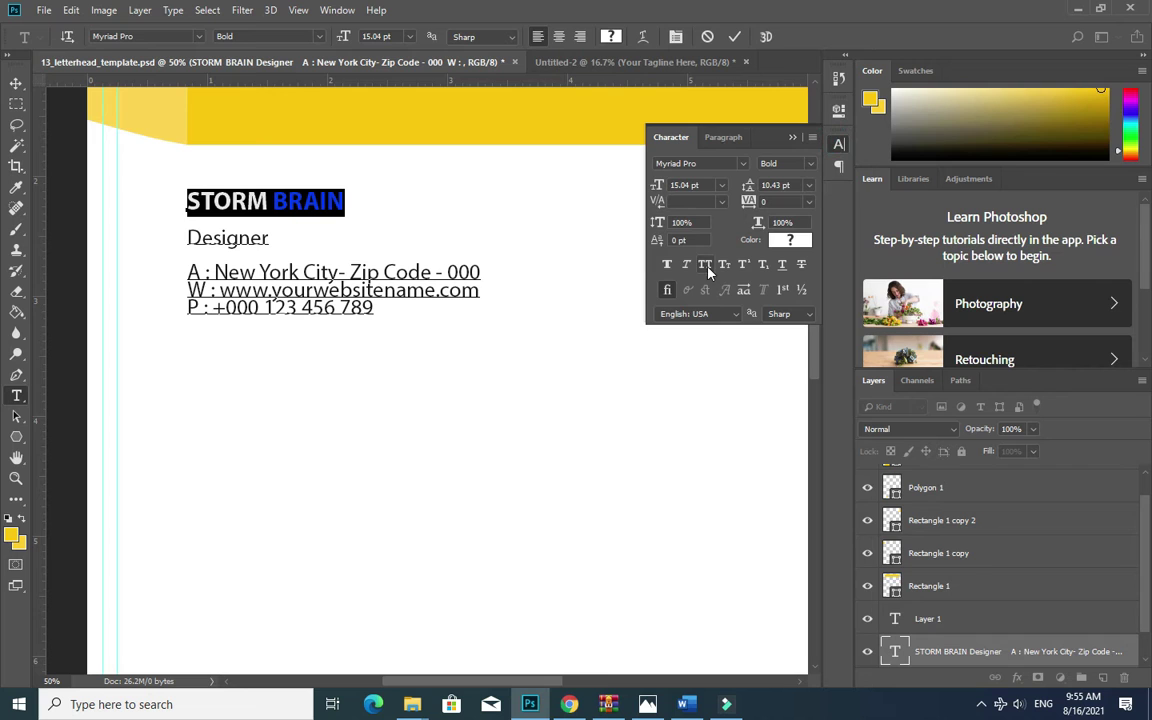
left_click(667, 264)
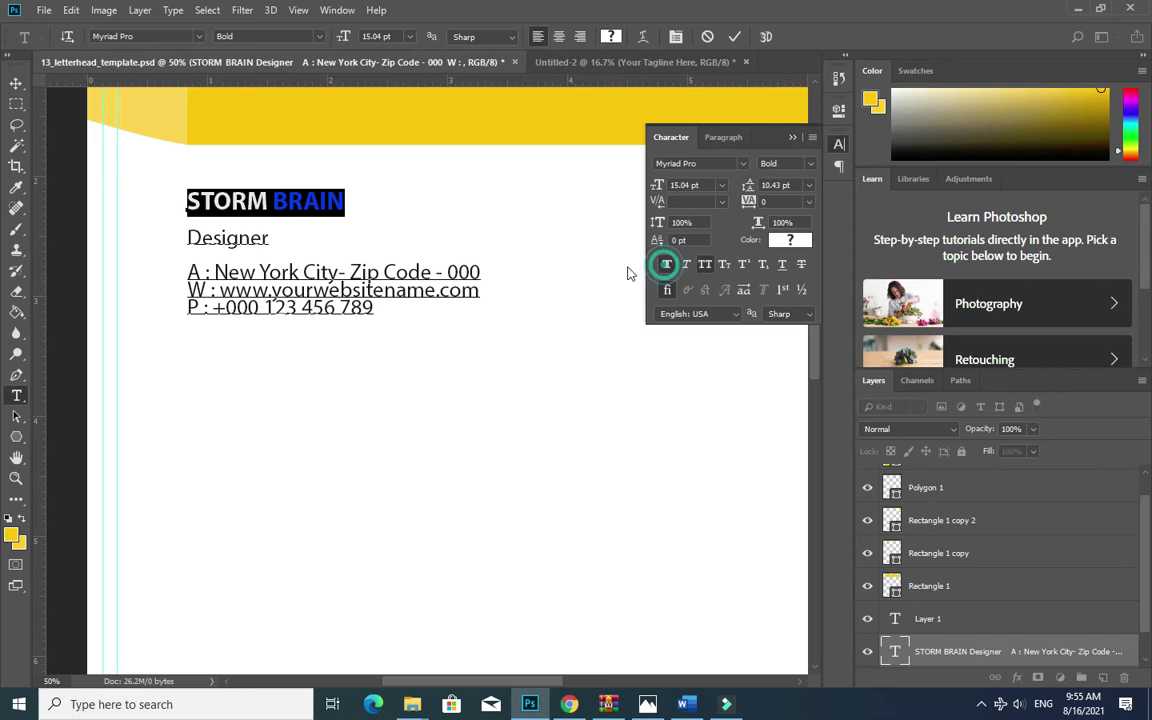
left_click(792, 137)
left_click(16, 82)
Delete the blank line above Designer so it sits directly under the STORM BRAIN heading.
left_click(232, 238)
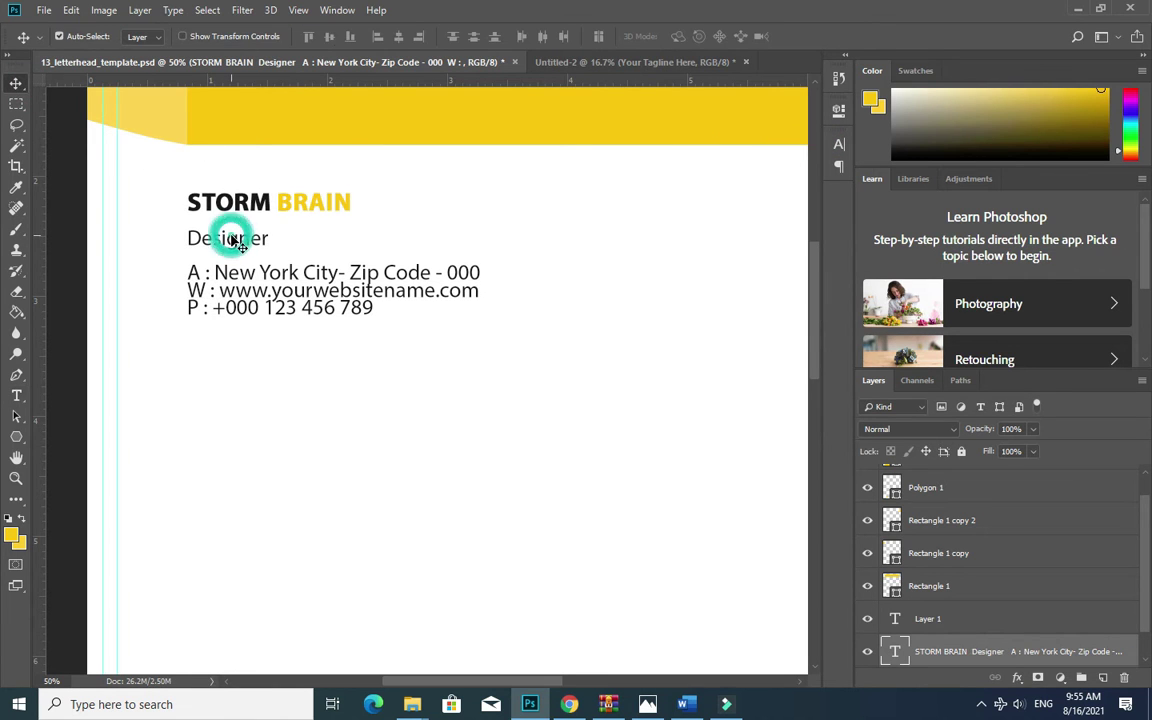
key("t")
left_click(190, 241)
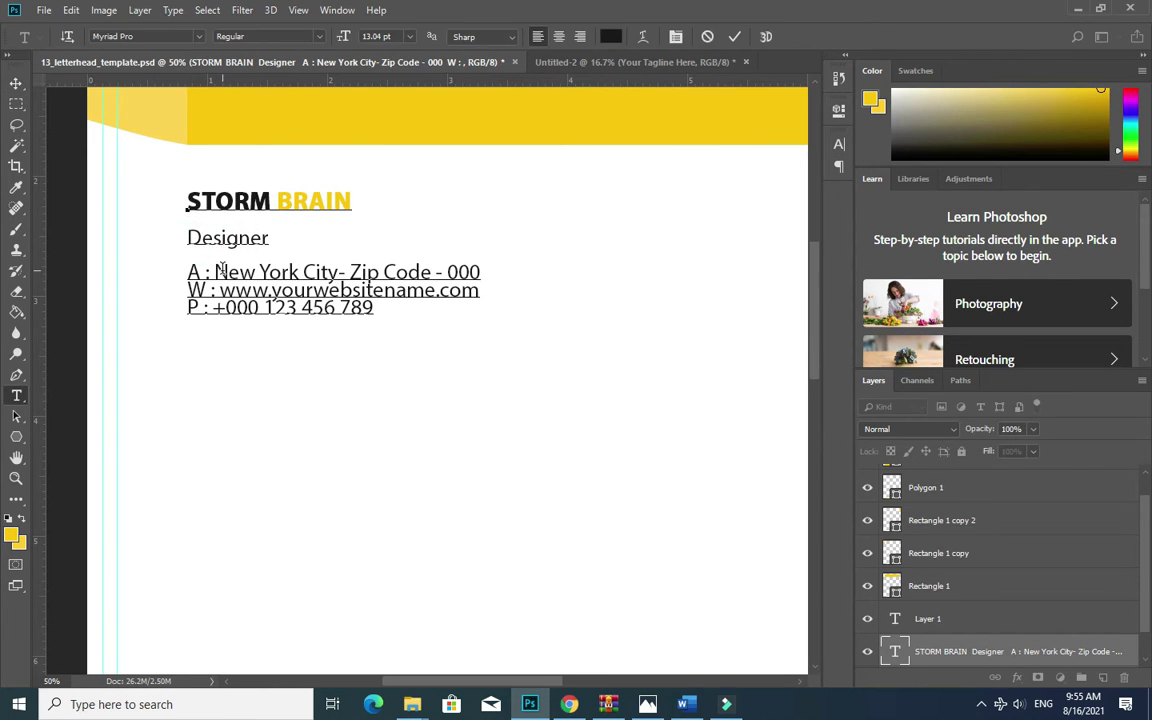
key("BackSpace")
left_click(16, 82)
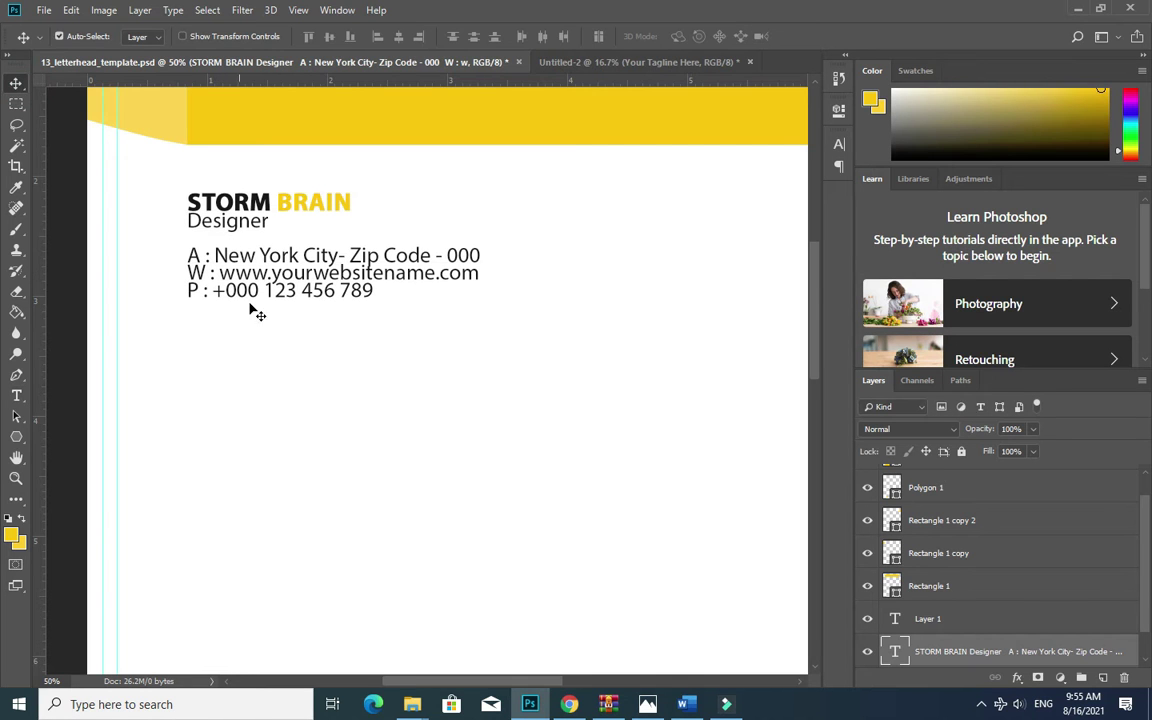
Switch to the Word document, copy the text "Date : 25 September, 2030", and return to the right side of the letterhead.
left_click_drag(430, 681, 538, 681)
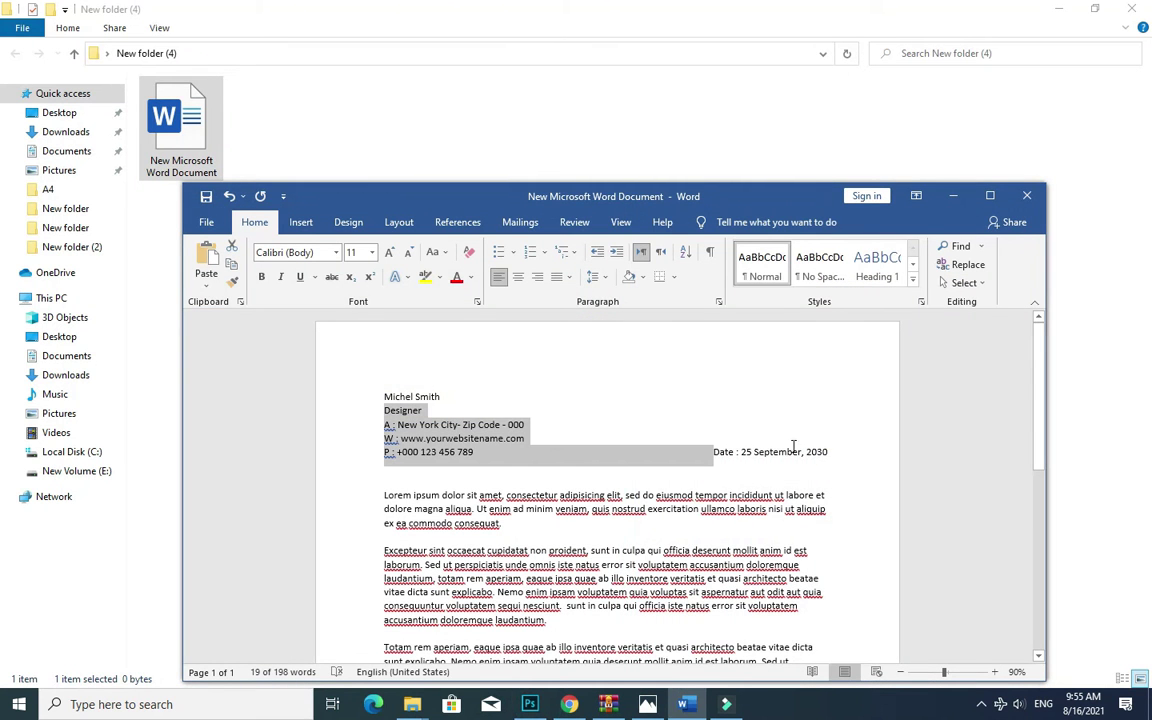
double_click(788, 455)
left_click_drag(825, 452, 716, 460)
key("ctrl+c")
scroll(671, 476, "down", 4)
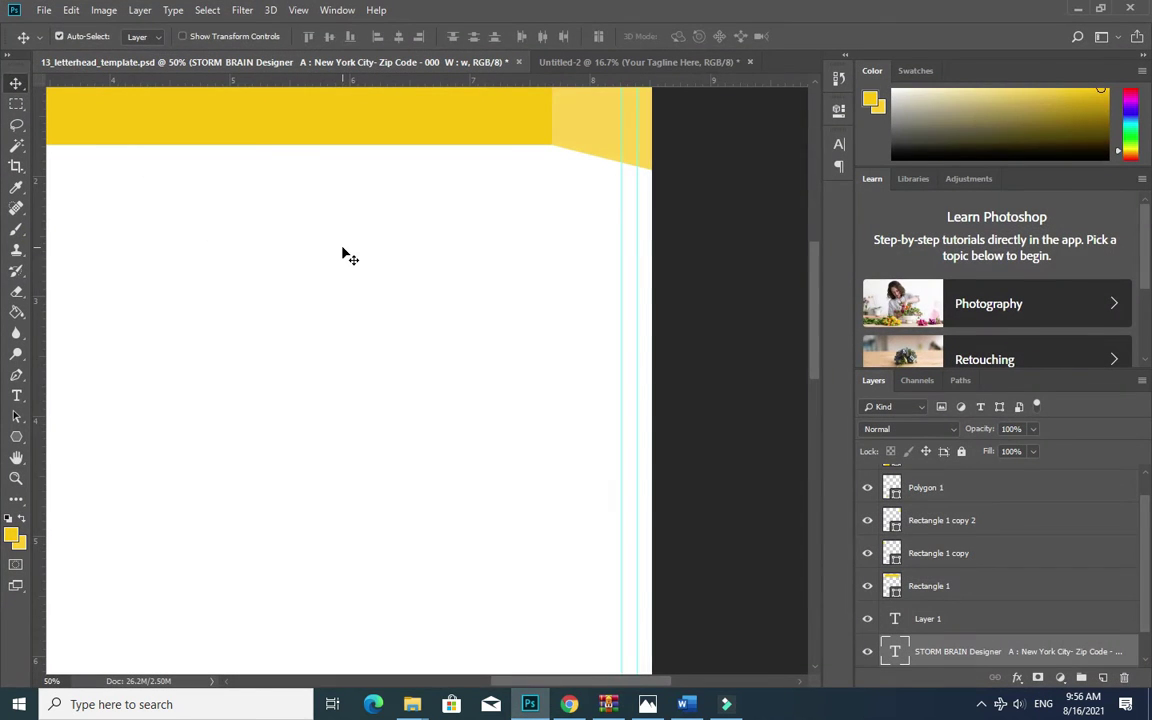
Paste the date as a new text layer below the right part of the banner.
left_click(352, 254)
key("ctrl+v")
key("ctrl+a")
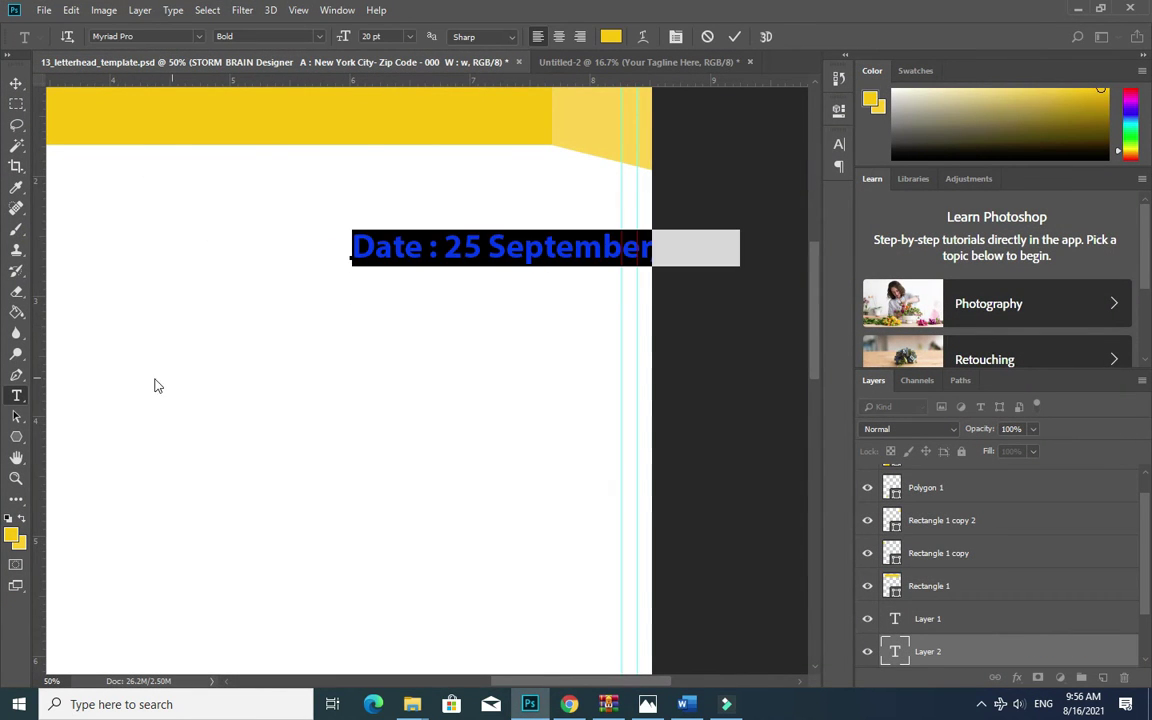
Set the date text to the Regular style and color it black.
left_click(318, 36)
left_click(250, 103)
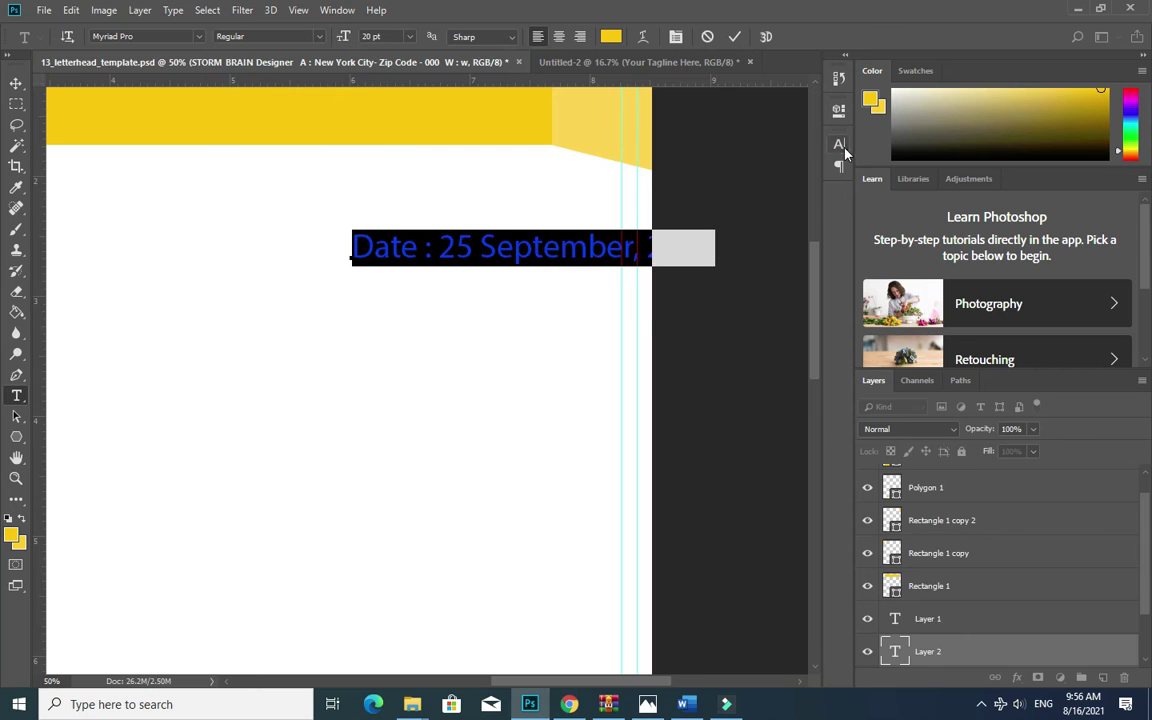
key("ctrl+t")
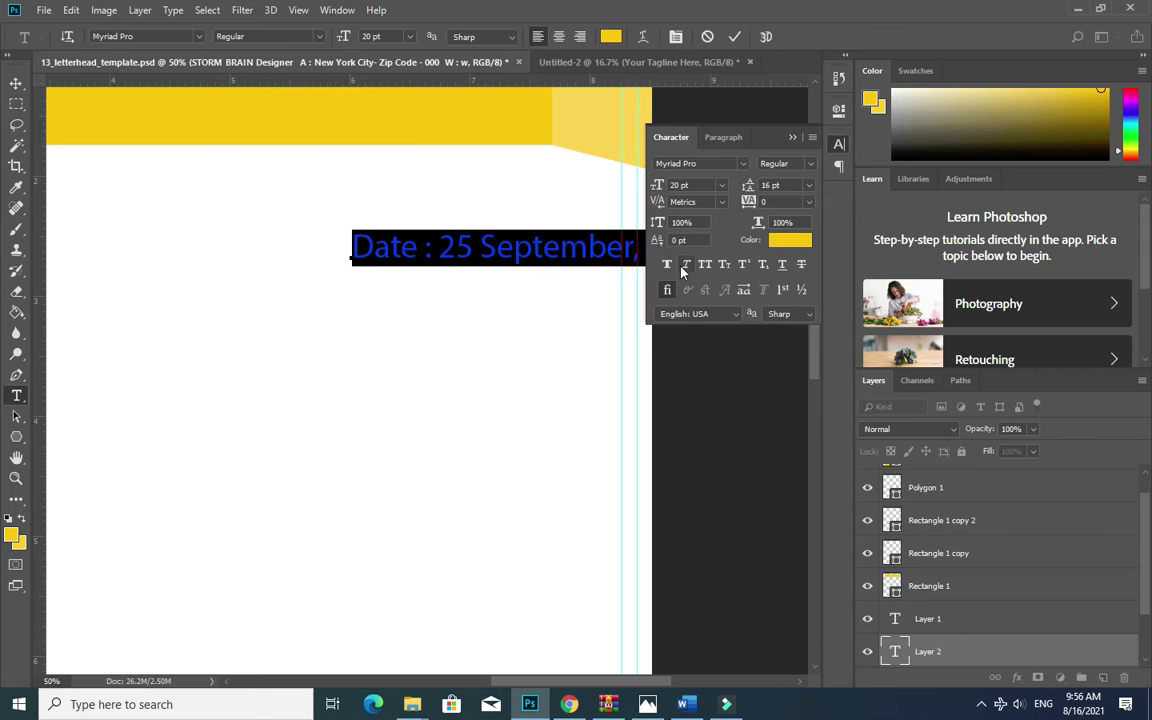
left_click(12, 538)
left_click(399, 342)
left_click(730, 136)
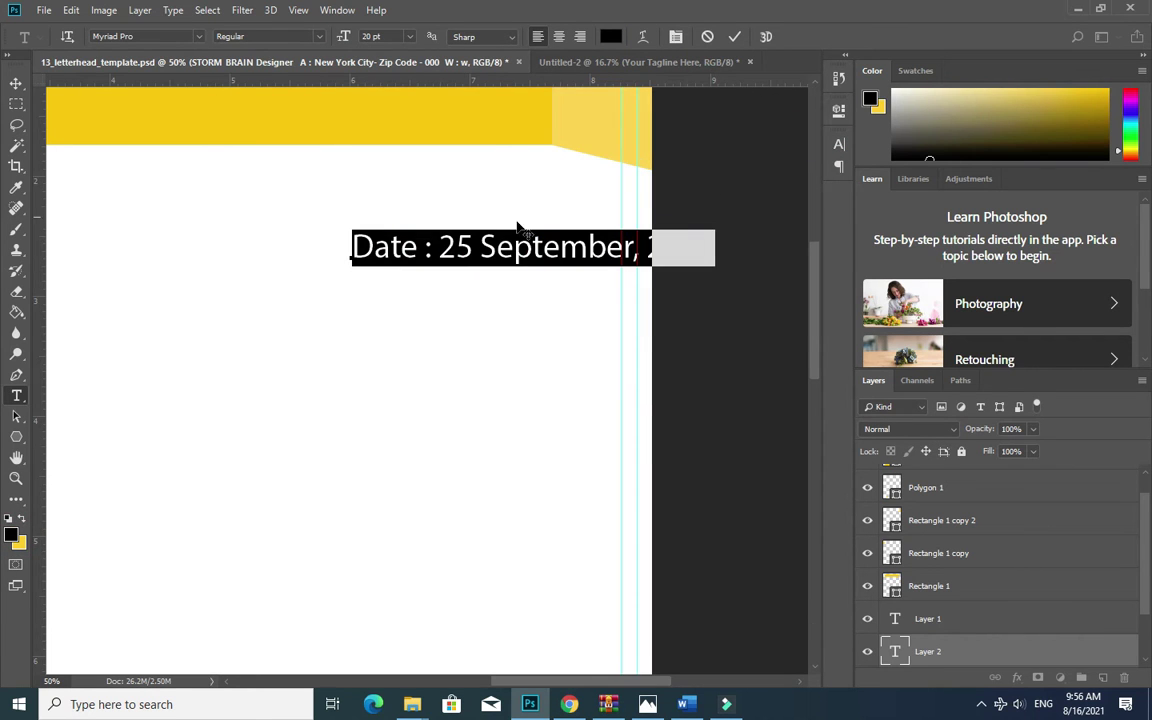
Check the contact details' font size and set the date text to the matching 13.04 pt.
left_click(16, 84)
left_click_drag(590, 681, 483, 681)
key("t")
left_click(253, 265)
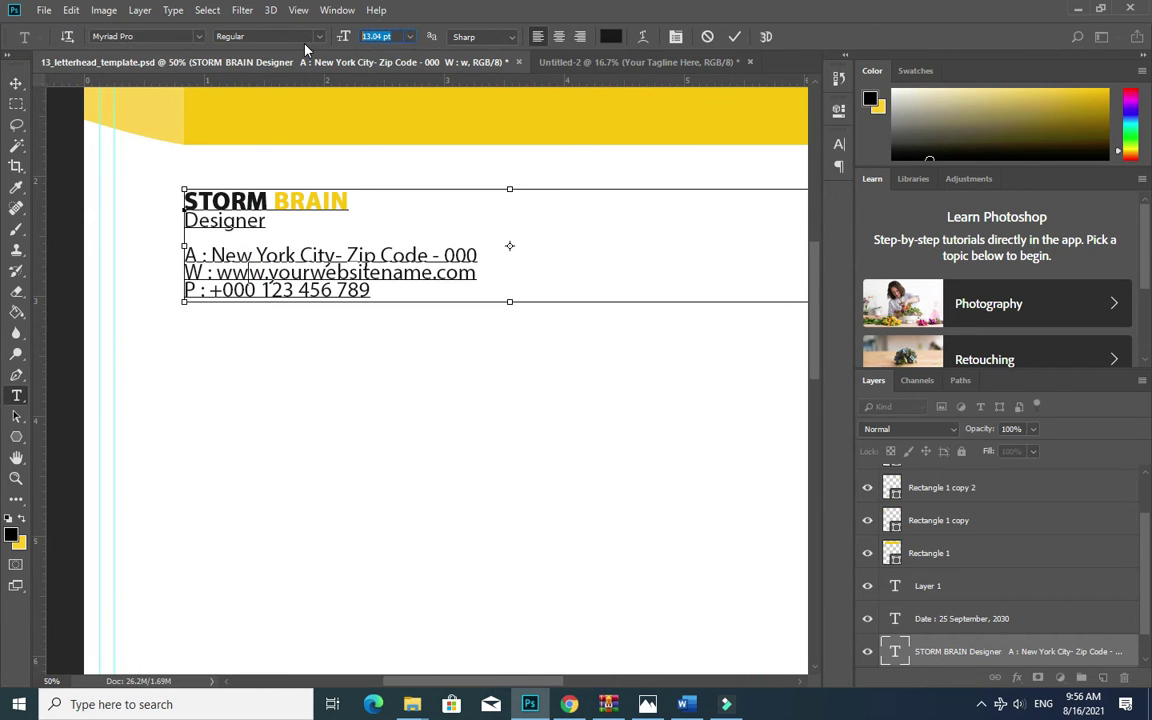
left_click_drag(559, 683, 674, 590)
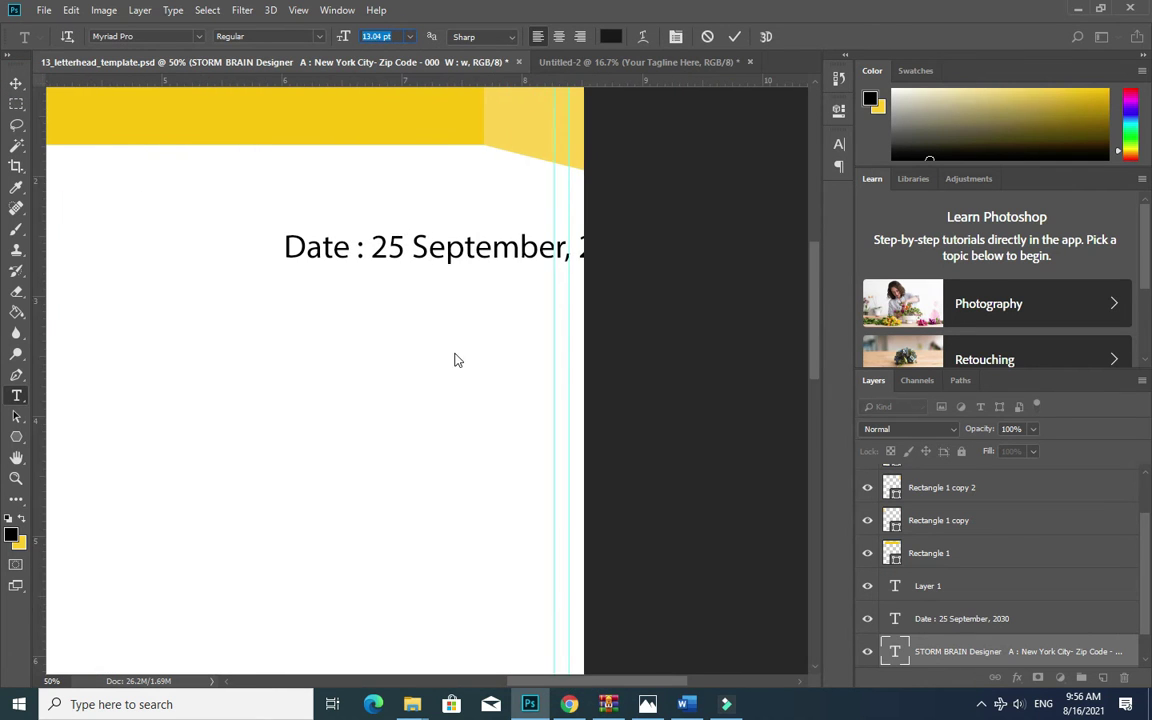
left_click(16, 83)
key("t")
left_click(411, 249)
key("ctrl+a")
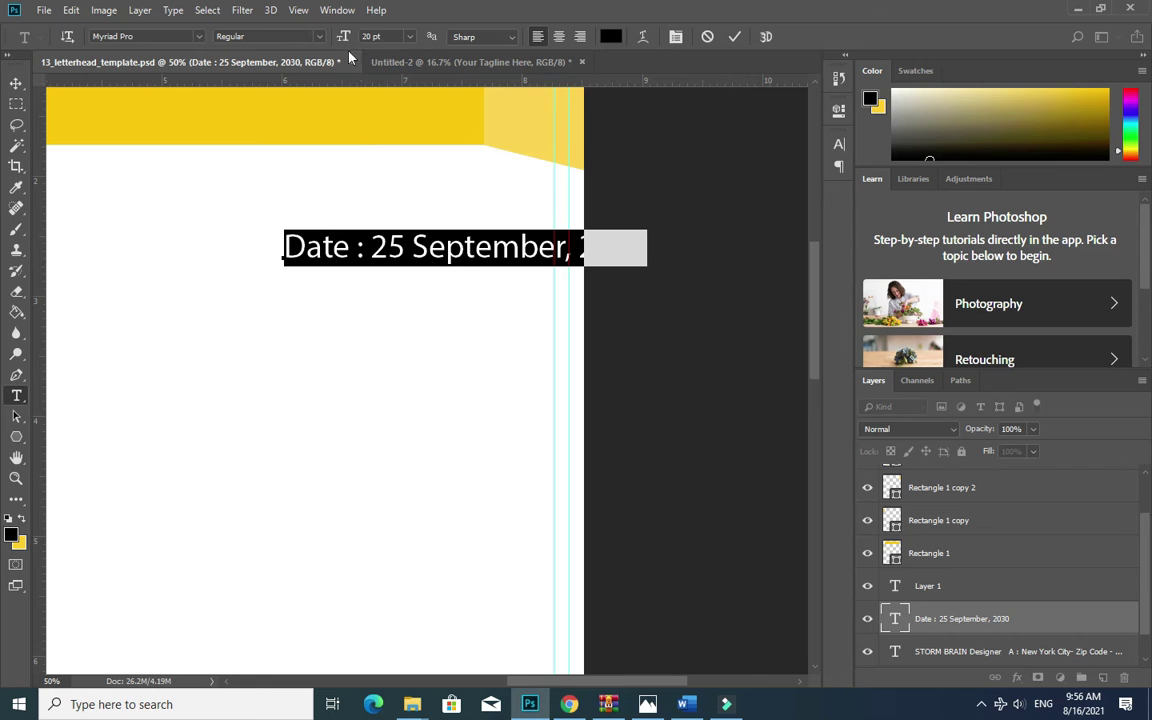
left_click_drag(382, 36, 296, 42)
type("13.04 pt")
left_click(16, 83)
Move the date down to the level of the contact block's last lines and nudge it slightly right toward the margin guides.
key("z")
right_click(283, 266)
left_click(316, 275)
left_click(573, 239)
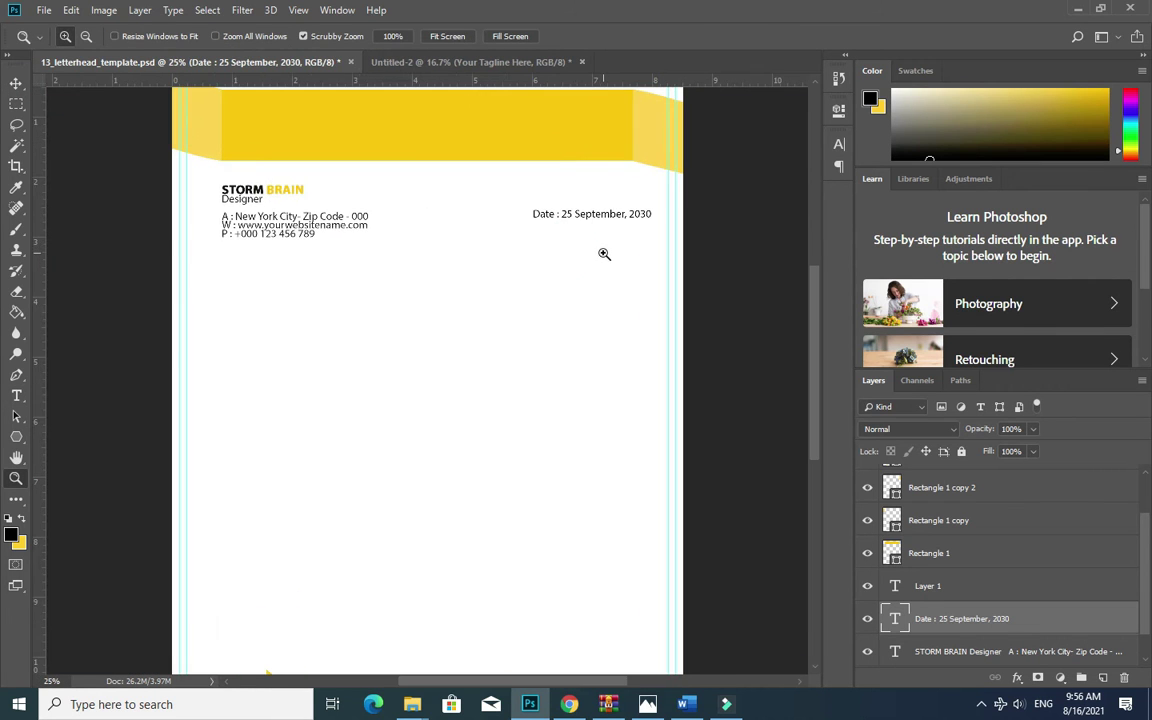
key("v")
left_click_drag(566, 223, 558, 236)
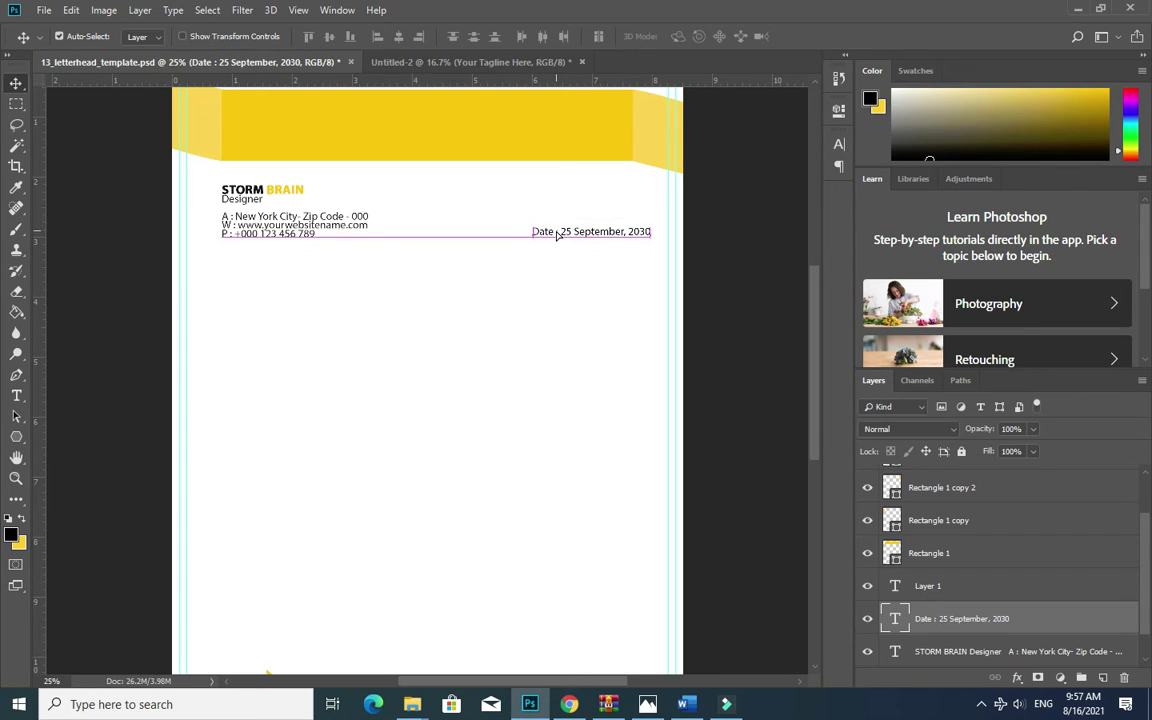
key("shift+Right")
key("shift+Right")
key("shift+Right")
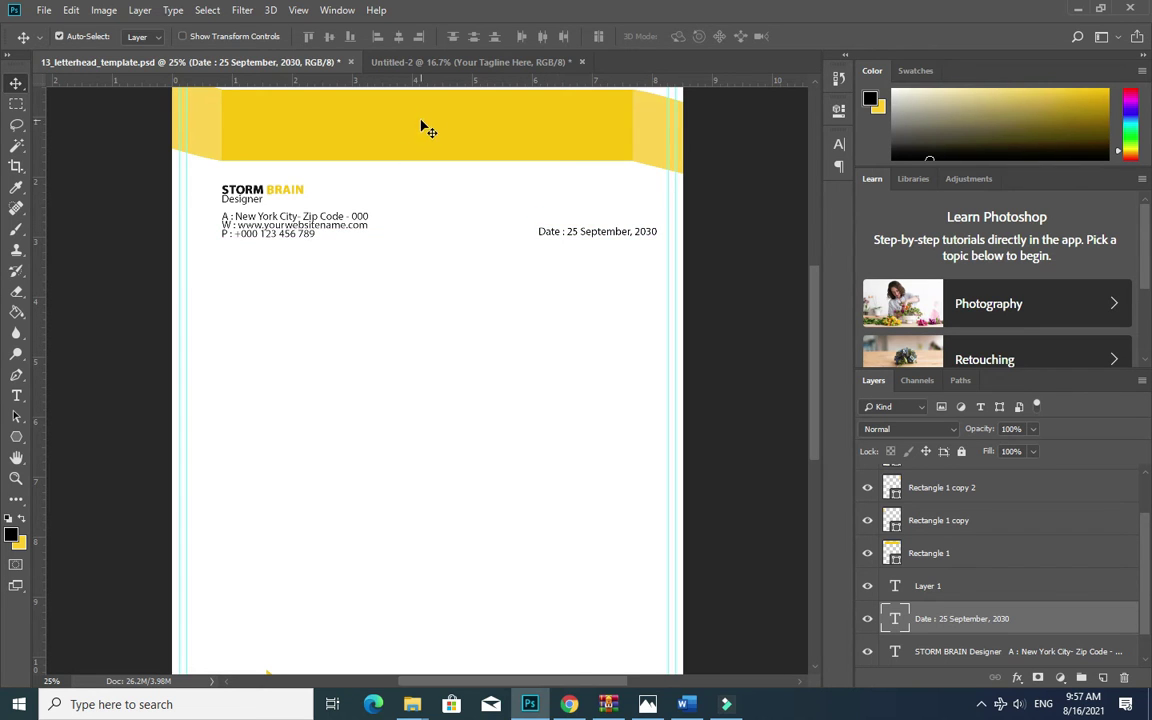
Copy the Company logo with its tagline from the Untitled-2 document onto the yellow banner, directly above the Rectangle 1 layer.
scroll(415, 130, "up", 2)
left_click(417, 188)
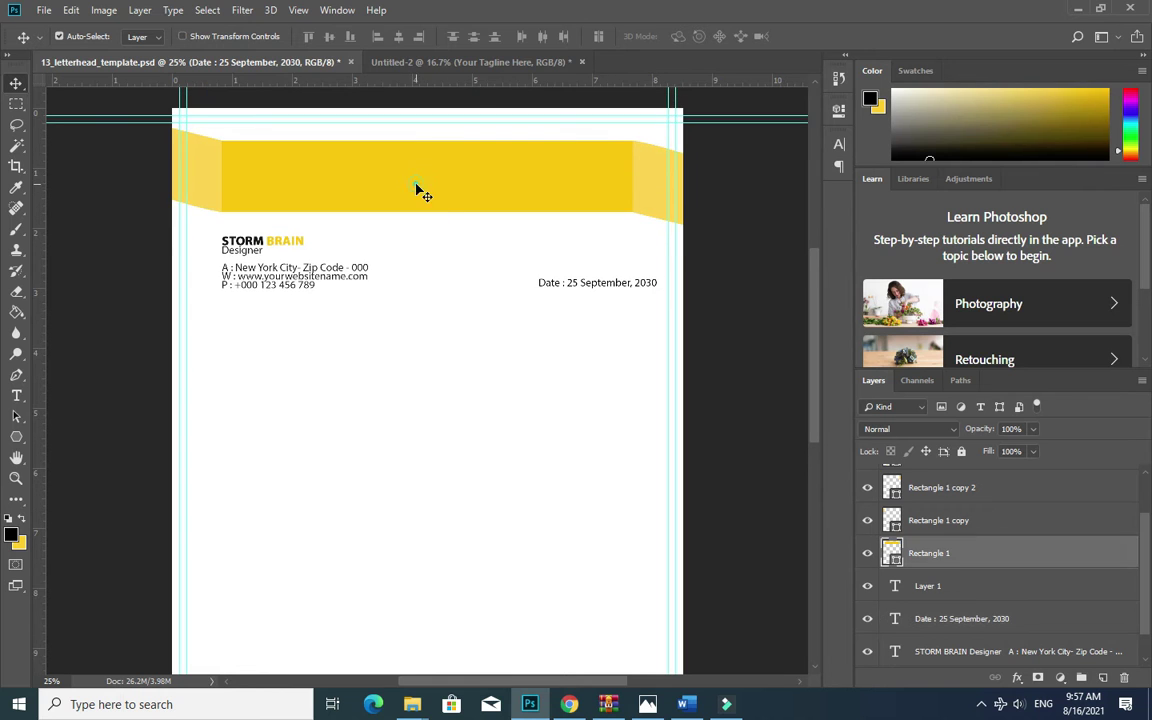
left_click(319, 58)
left_click_drag(358, 236, 437, 190)
left_click_drag(378, 165, 378, 178)
left_click(437, 327)
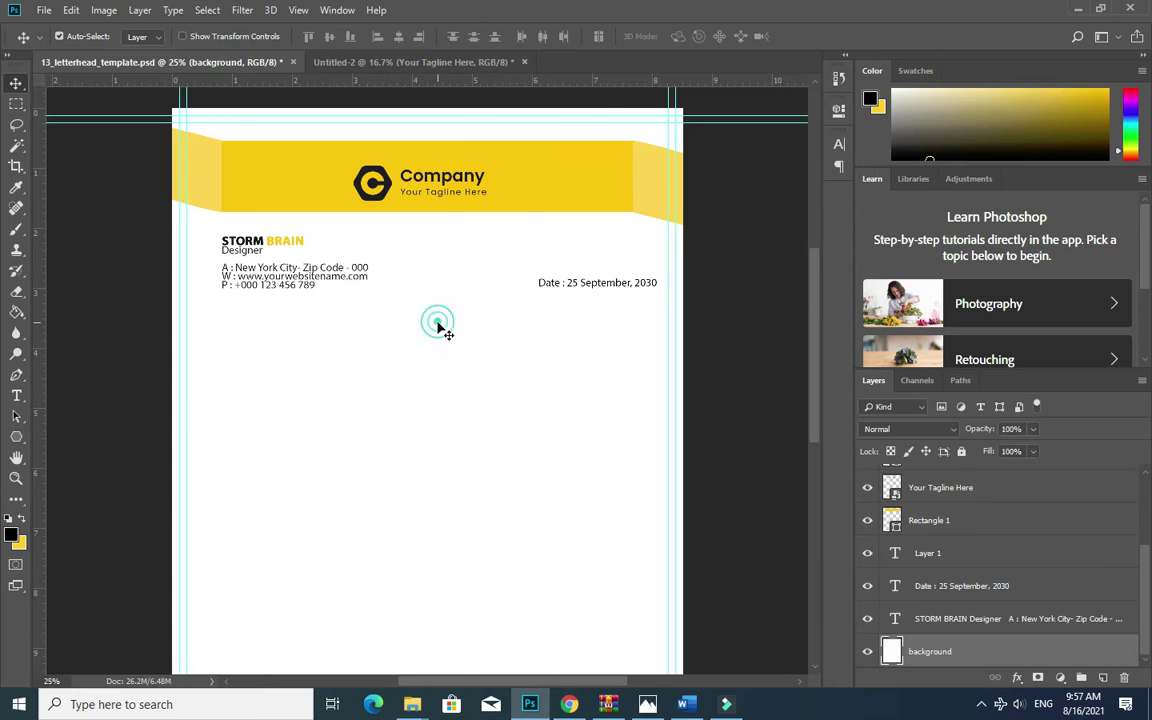
left_click(512, 196, "shift")
left_click(330, 38)
key("ctrl+z")
left_click(123, 320)
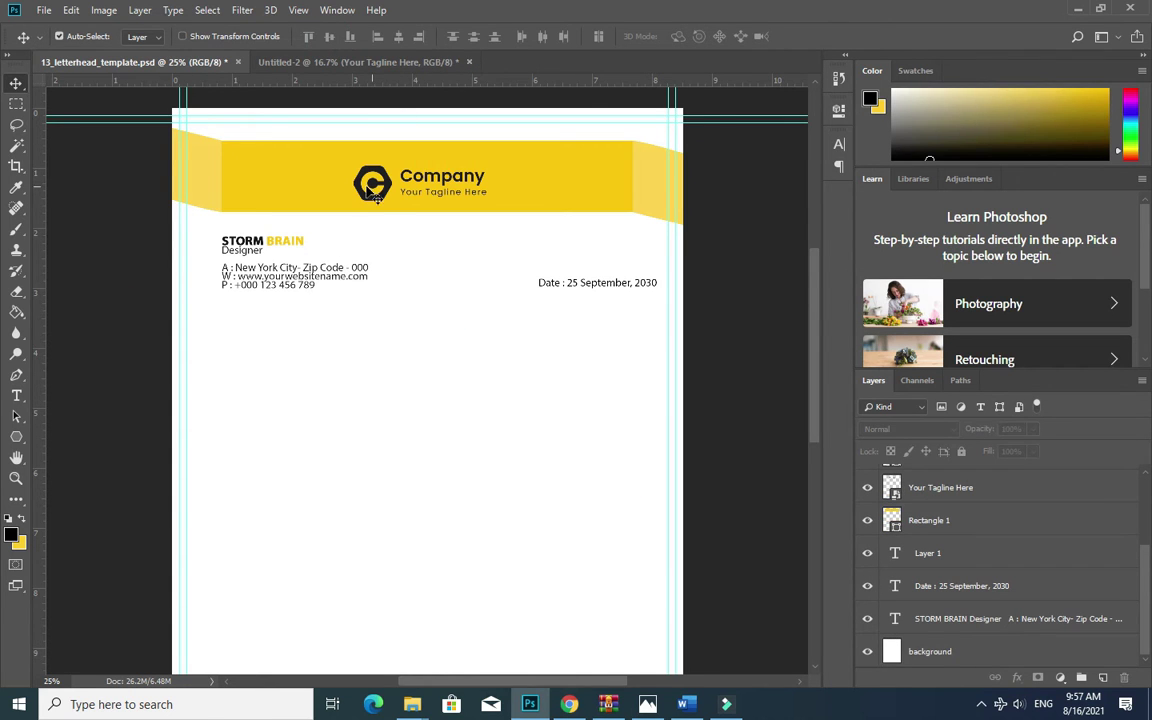
Center the logo vertically and horizontally on the yellow banner rectangle.
left_click(372, 188)
left_click(320, 172, "shift")
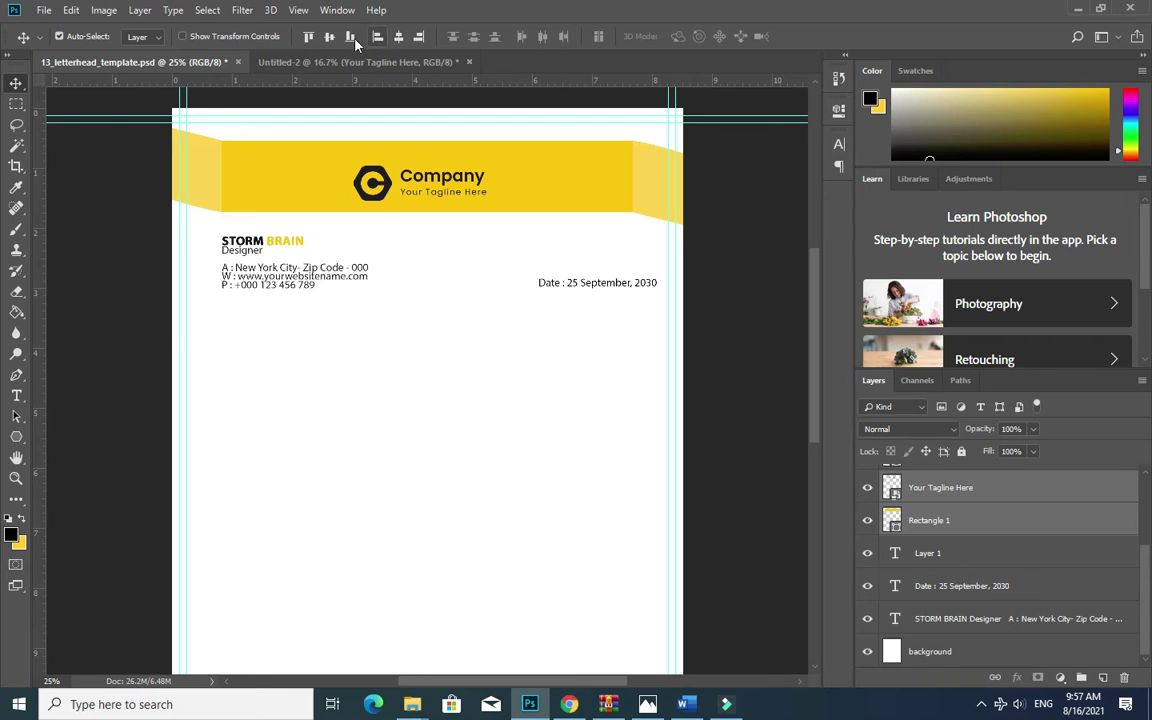
left_click(329, 37)
left_click(398, 37)
left_click(462, 131)
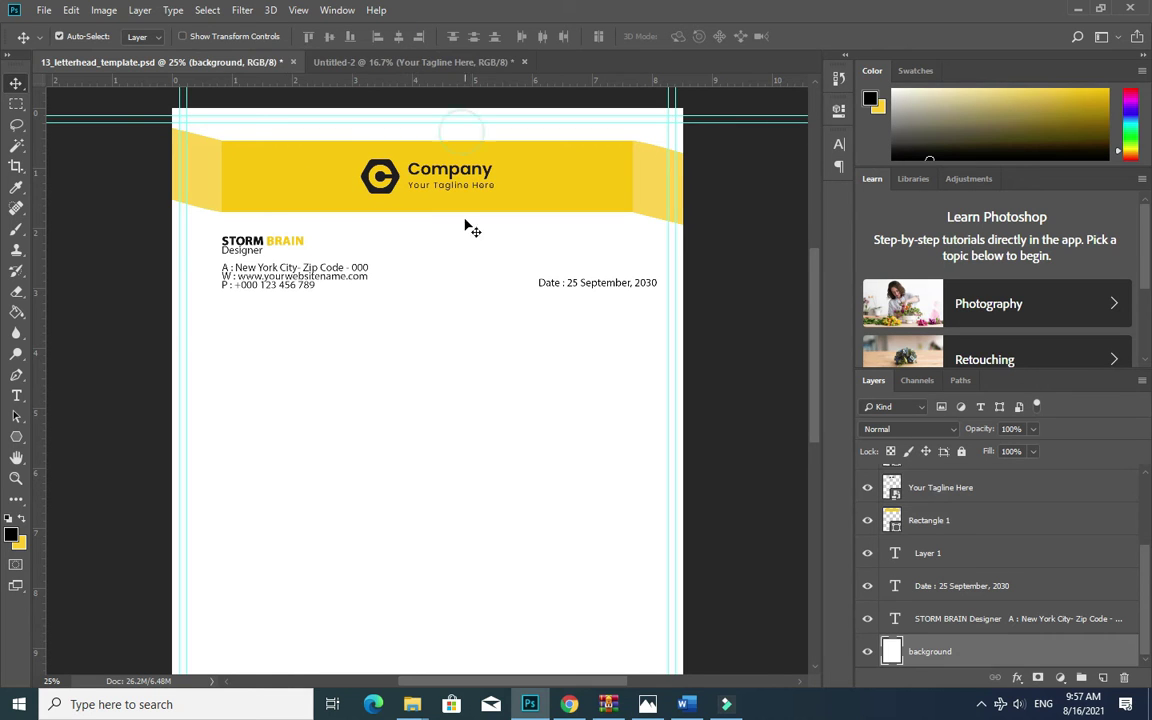
Switch to the Word document, copy the four Lorem ipsum paragraphs, and return to the letterhead in Photoshop.
scroll(476, 321, "down", 3)
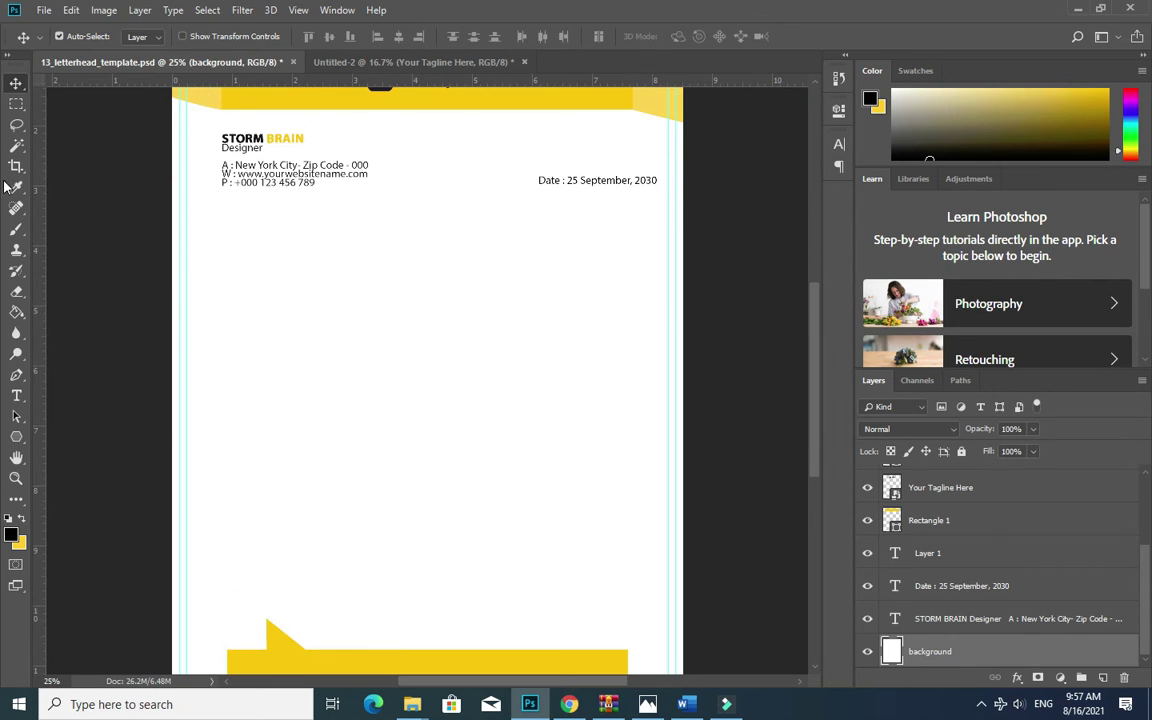
left_click(686, 704)
left_click_drag(381, 366, 562, 582)
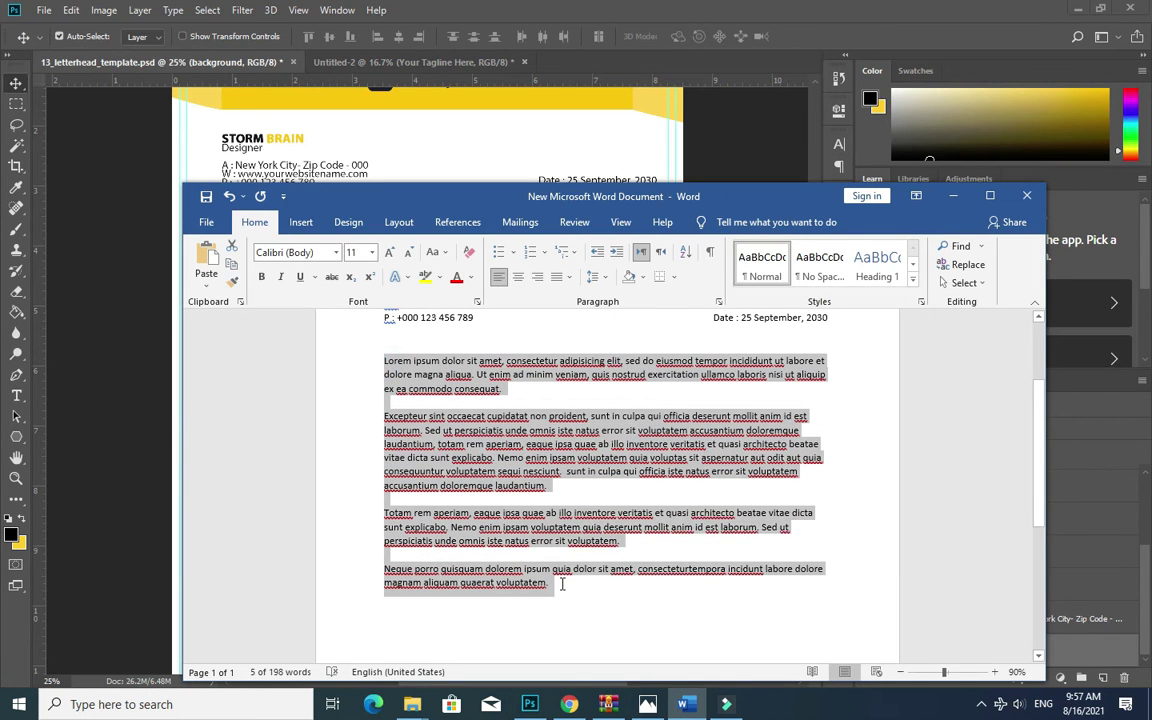
left_click(530, 704)
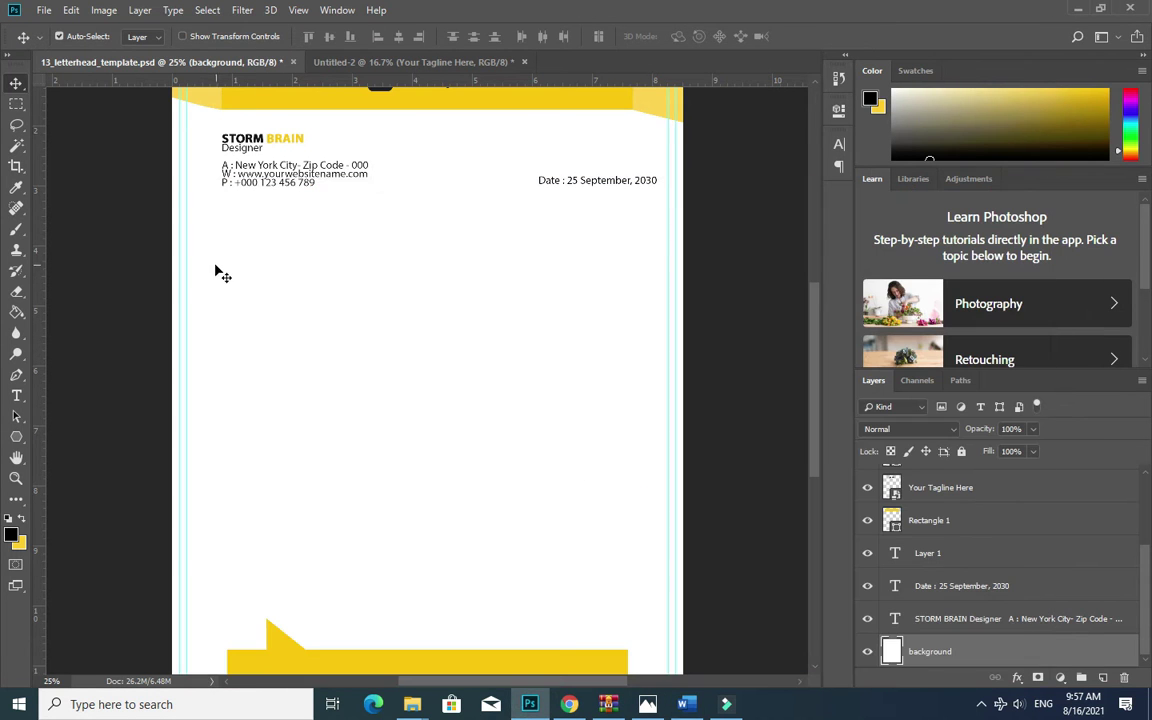
Create a large text box in the blank area between the contact details and the footer, and paste the copied paragraphs.
left_click(16, 395)
left_click_drag(233, 244, 652, 601)
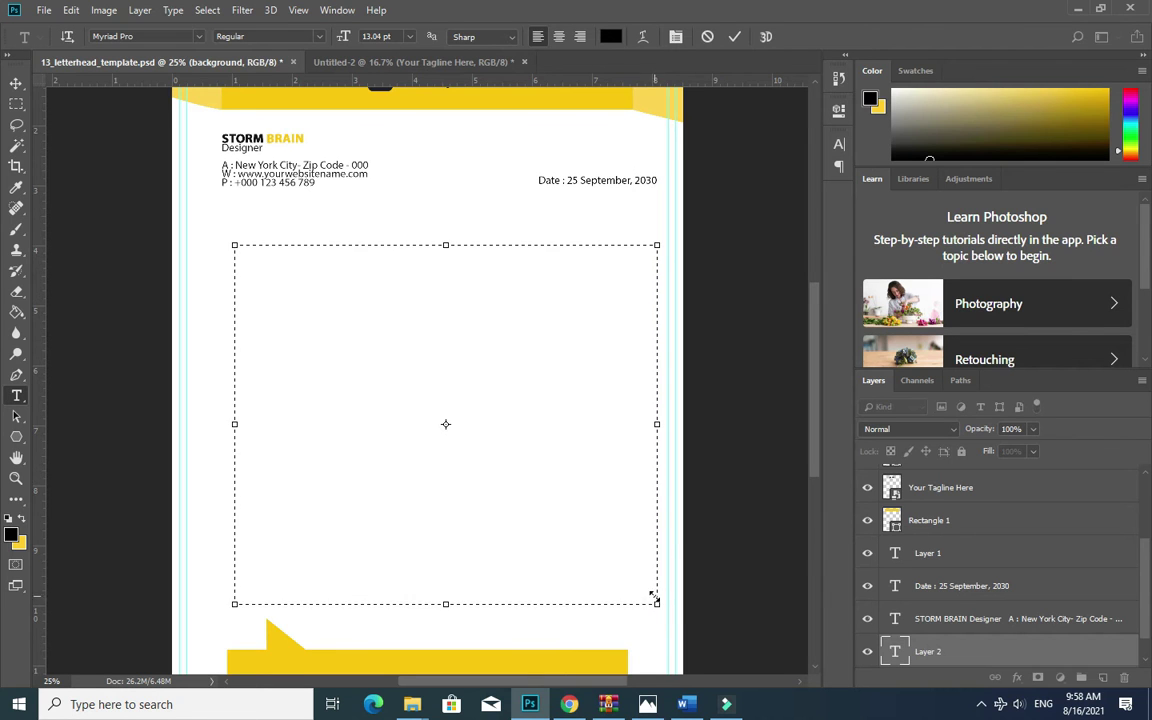
key("ctrl+v")
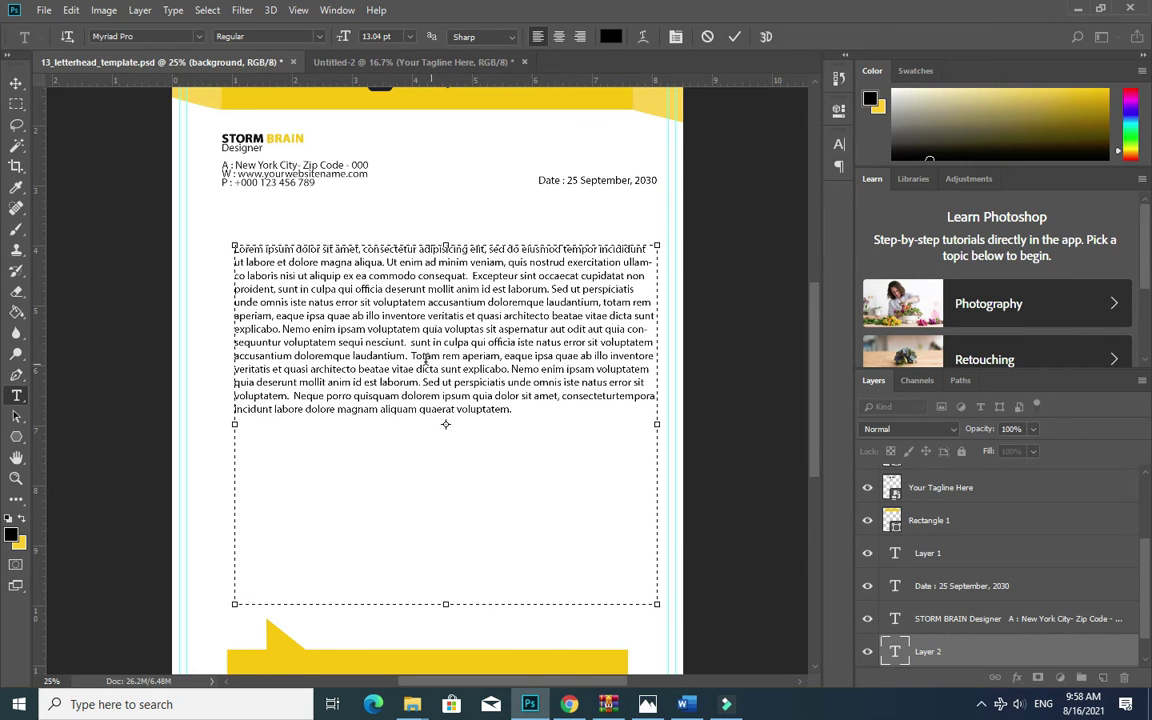
Separate the body text into paragraphs with blank lines before "Excepteur sint" and before "Totam rem aperiam".
left_click(468, 276)
key("Return")
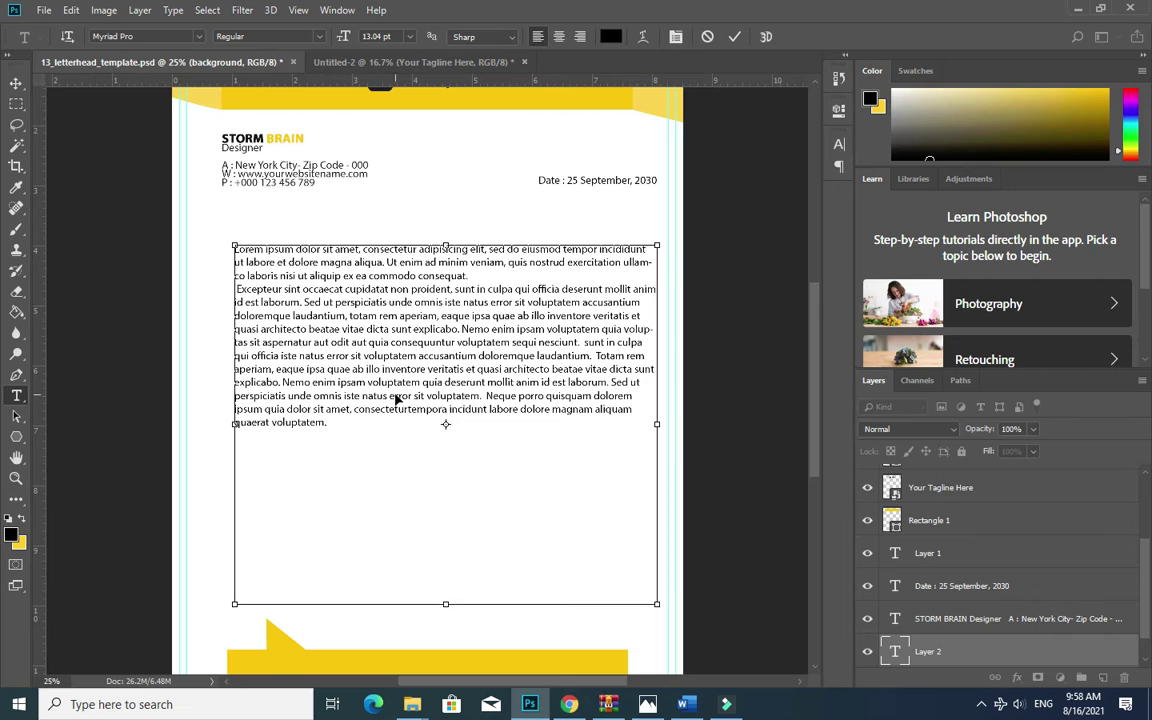
left_click(599, 356)
key("Return")
key("Return")
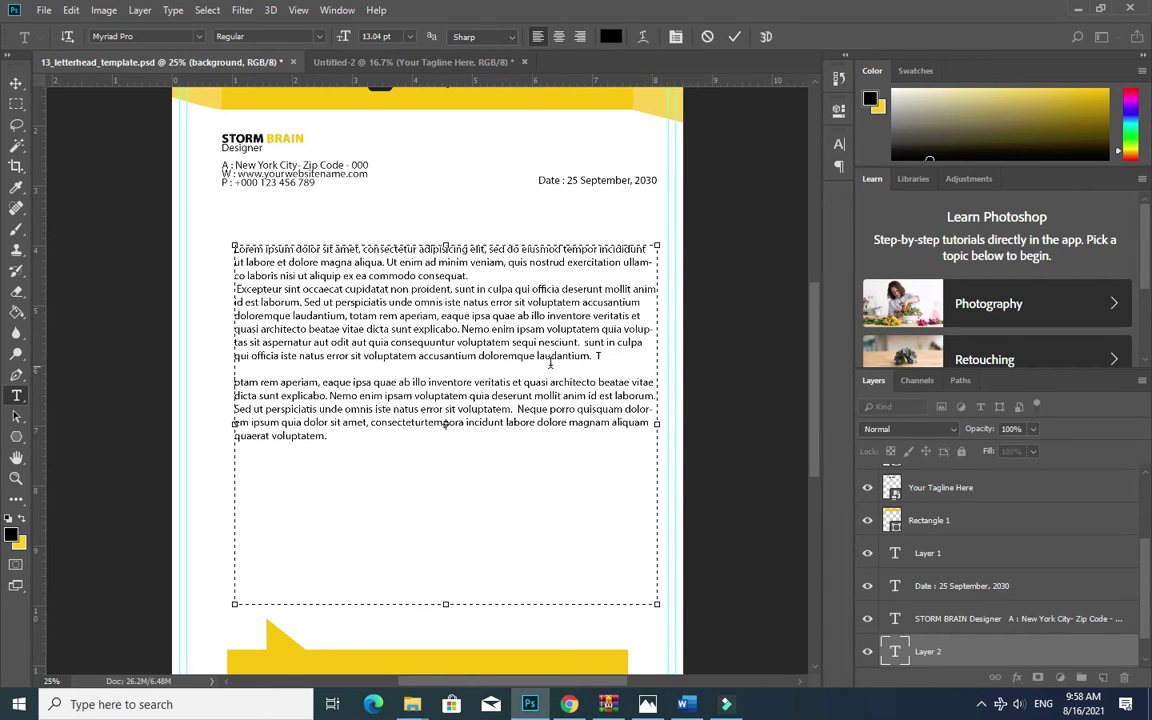
key("BackSpace")
key("BackSpace")
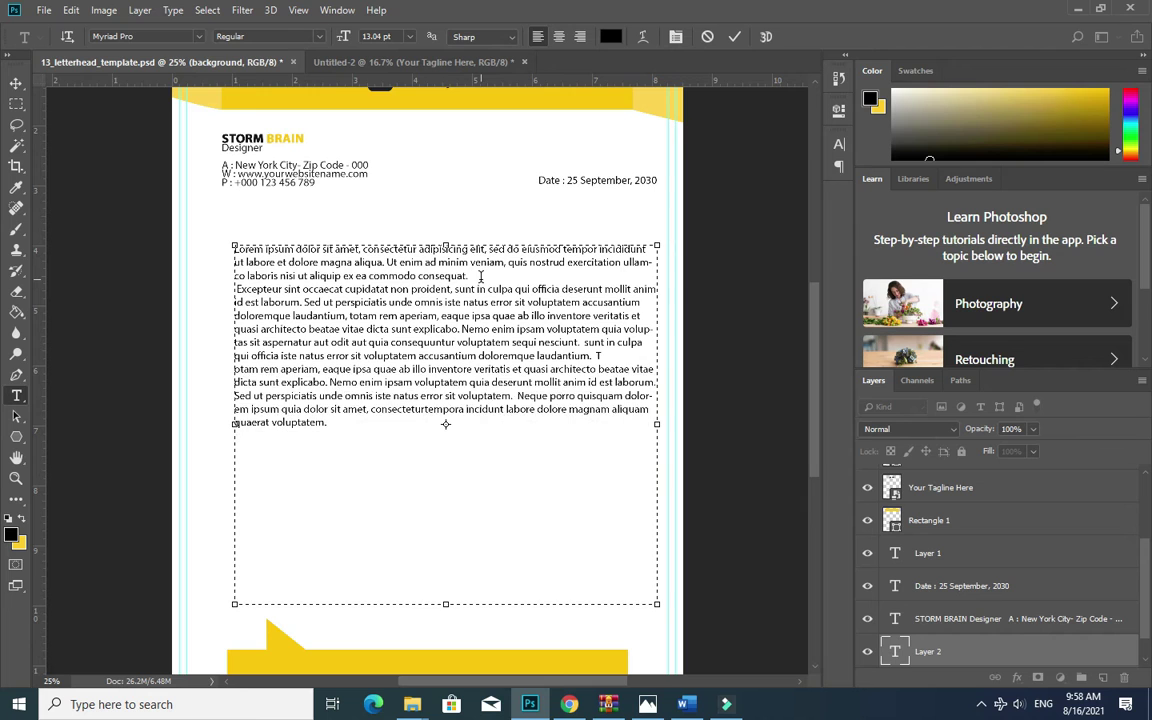
key("Return")
key("Return")
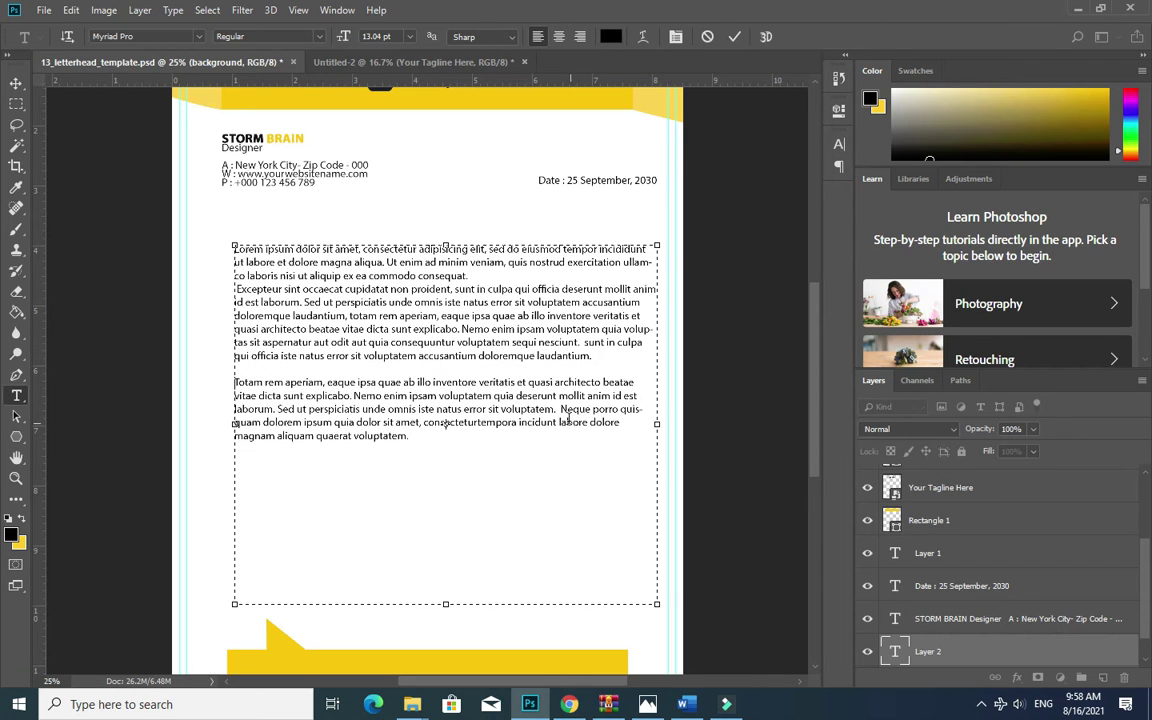
left_click(481, 274)
key("Return")
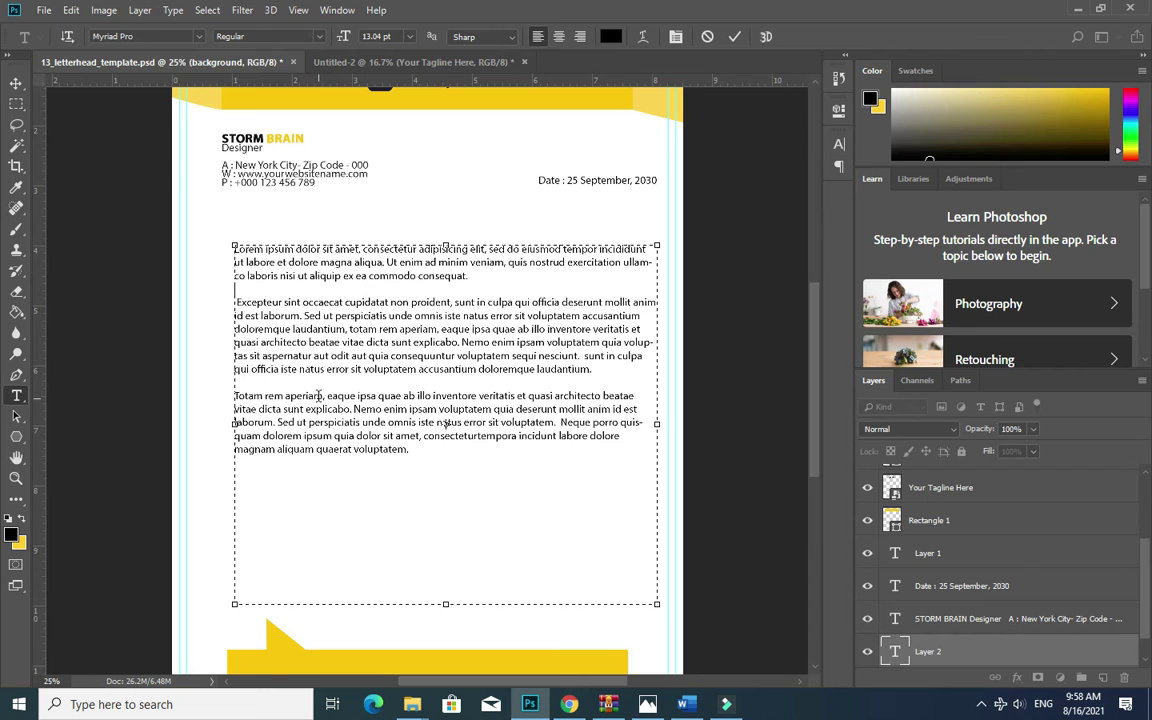
Widen the body text box to the inner margin guides on both sides and bring "ex" up beside "aliquip" on the second line.
left_click_drag(229, 428, 186, 434)
left_click_drag(656, 425, 666, 424)
key("Return")
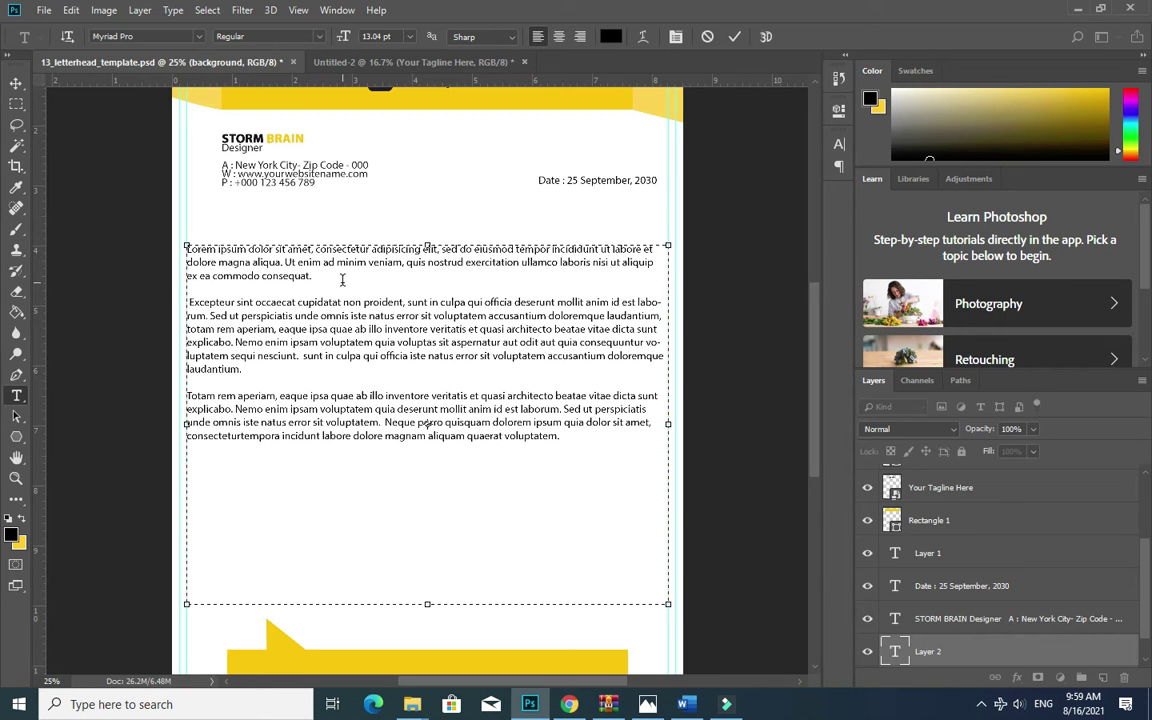
key("BackSpace")
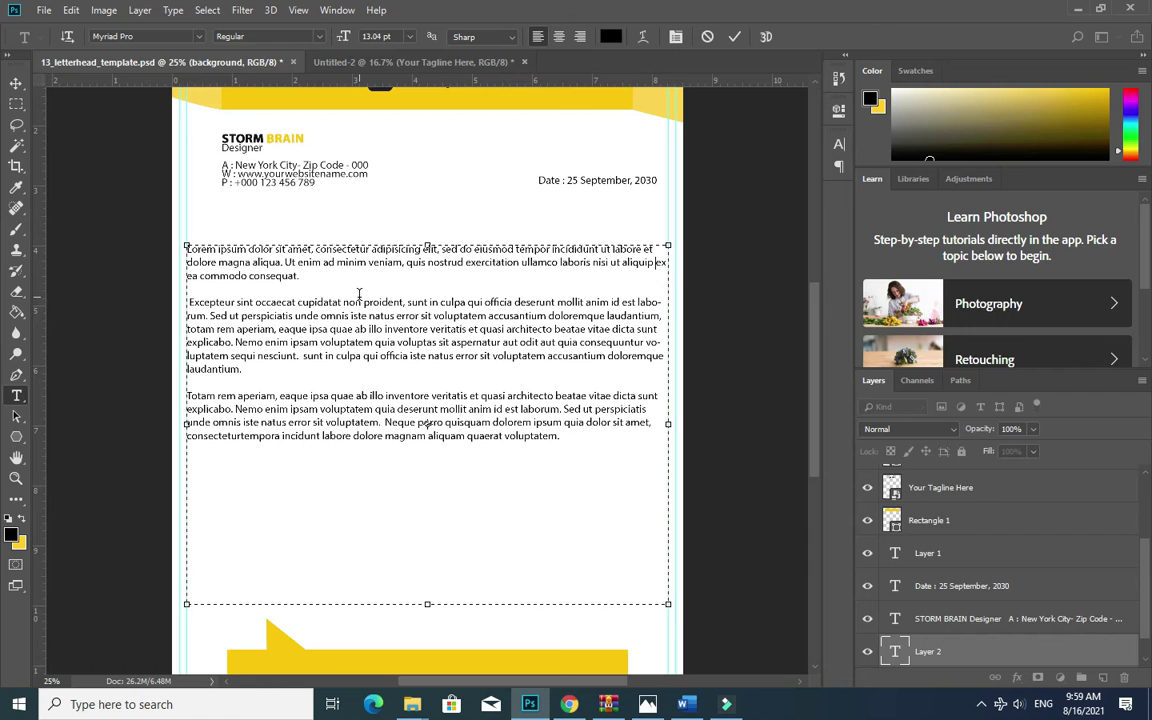
left_click(16, 82)
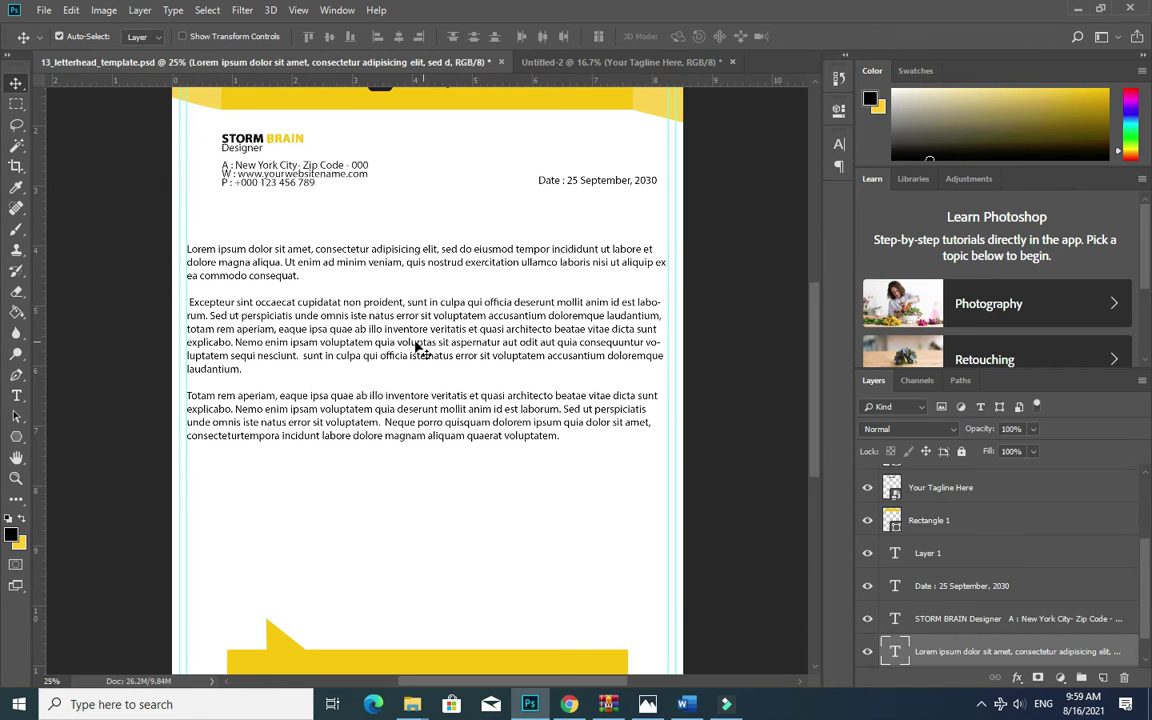
Break the second paragraph's lines before "voluptatem sequi" and before "doloremque laudantium" so both words stay unhyphenated.
double_click(646, 353)
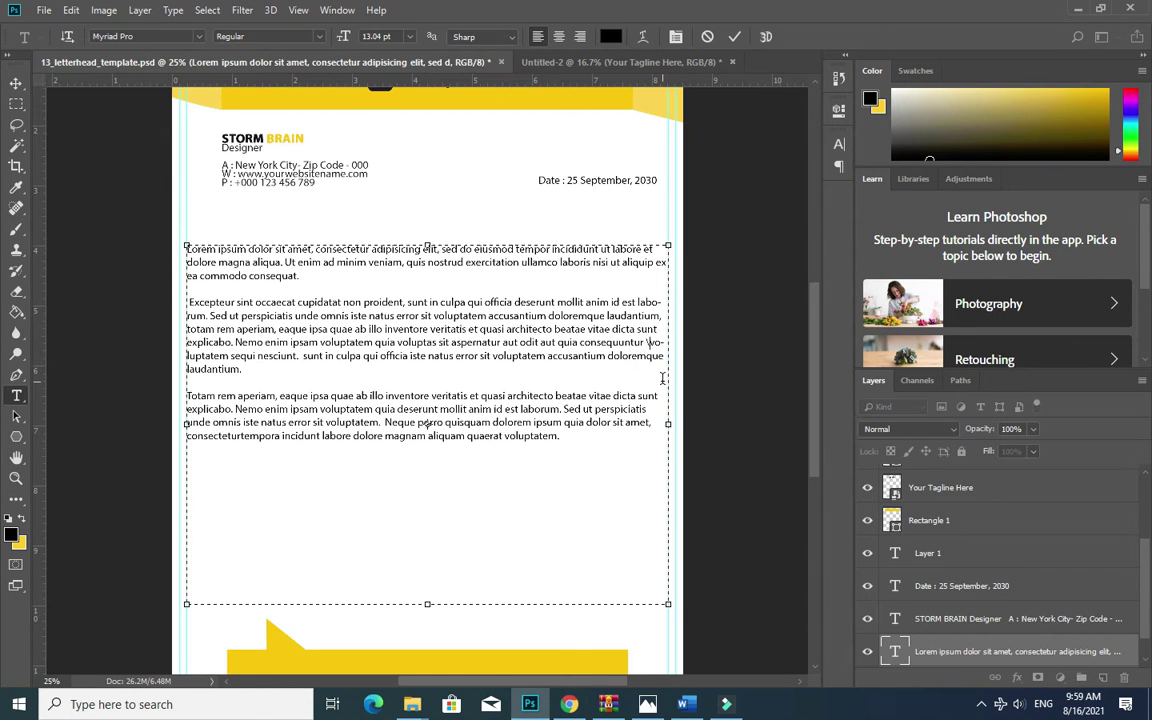
key("Return")
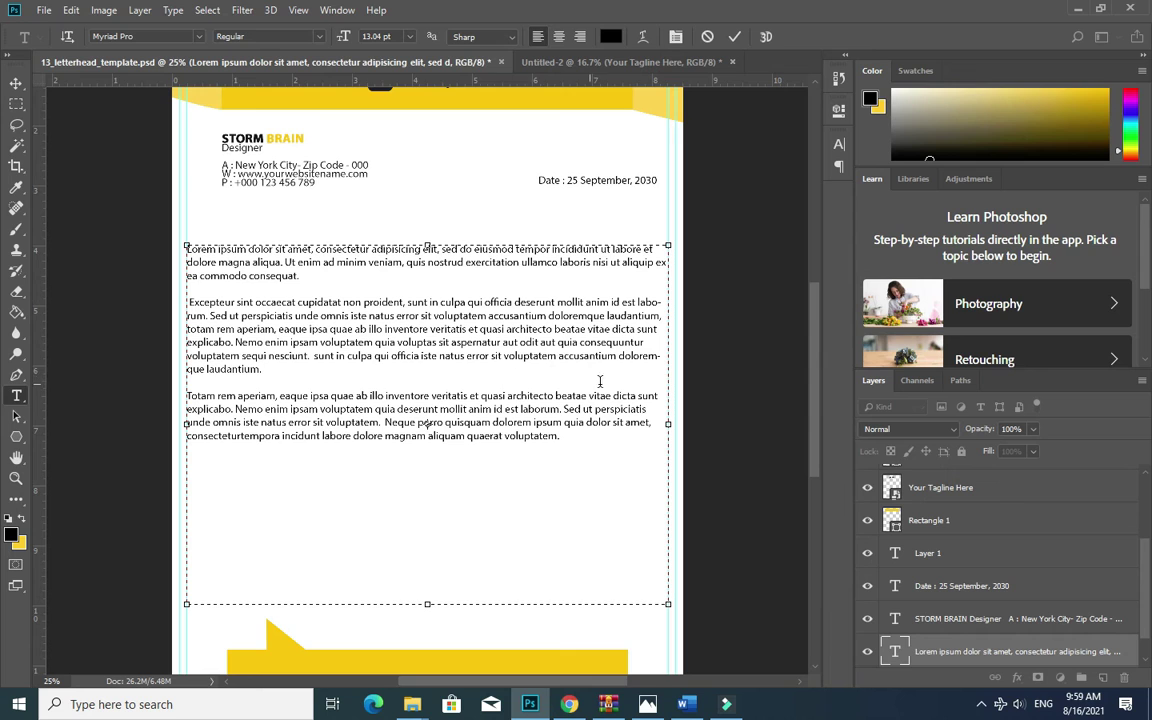
left_click(622, 355)
key("Return")
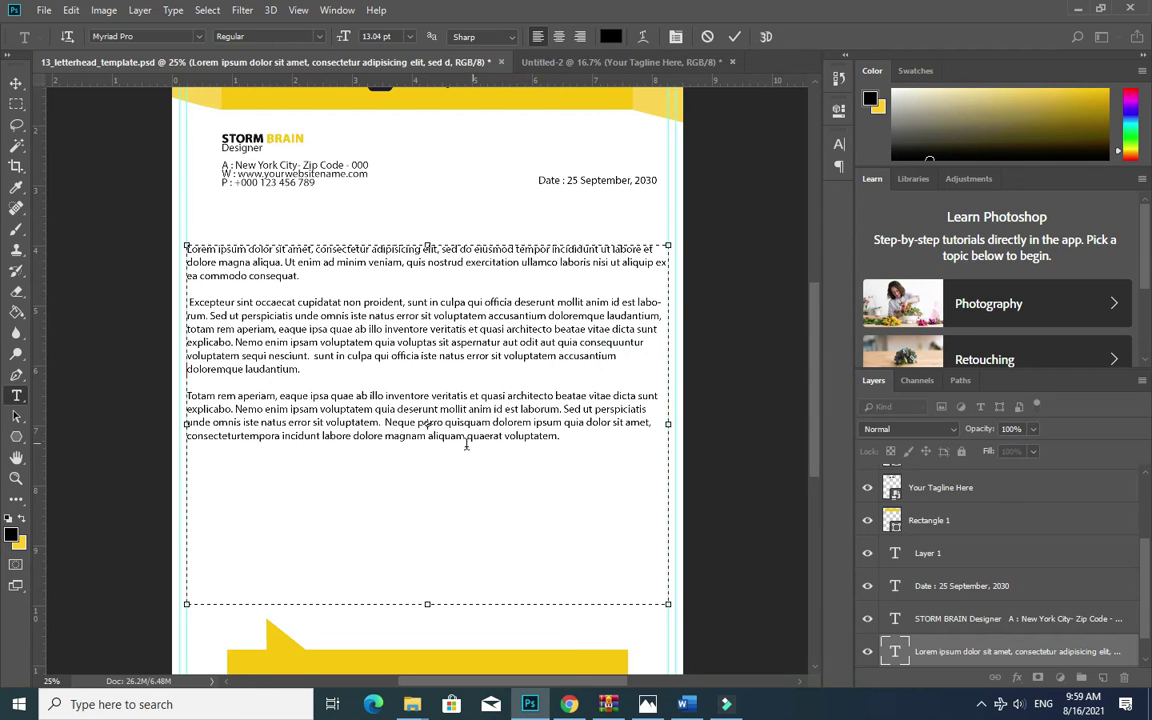
left_click(17, 80)
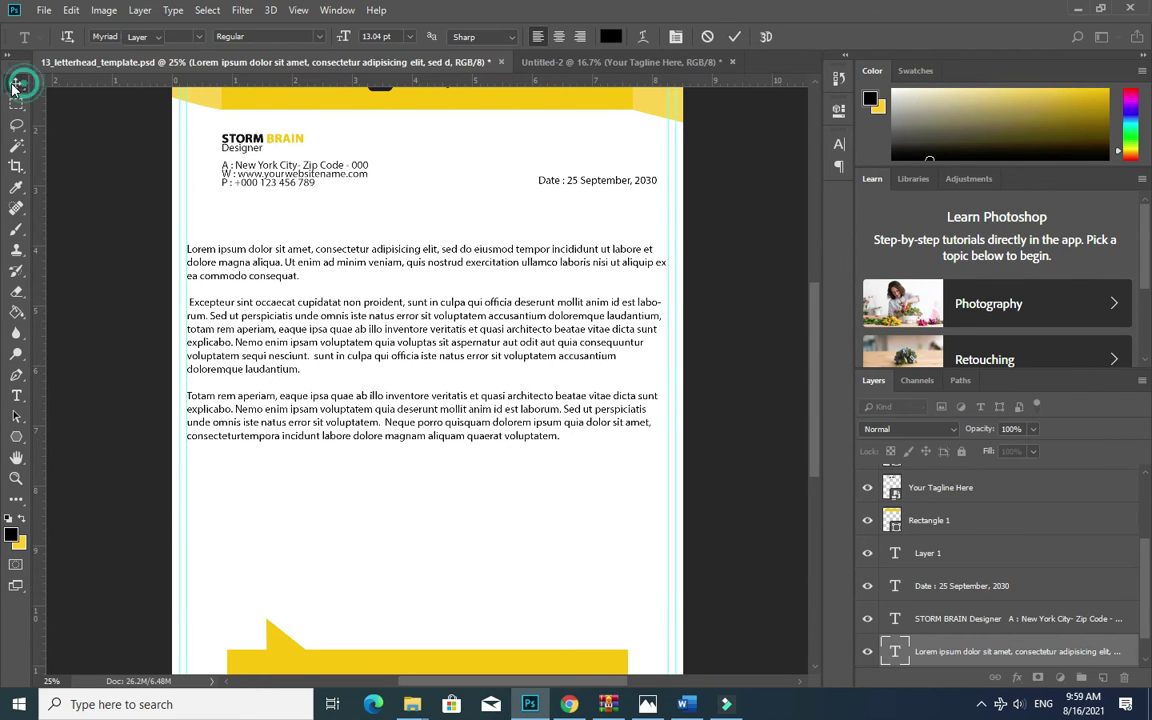
Shorten the body text box so it ends just below its last line of text.
double_click(368, 409)
left_click_drag(428, 605, 427, 447)
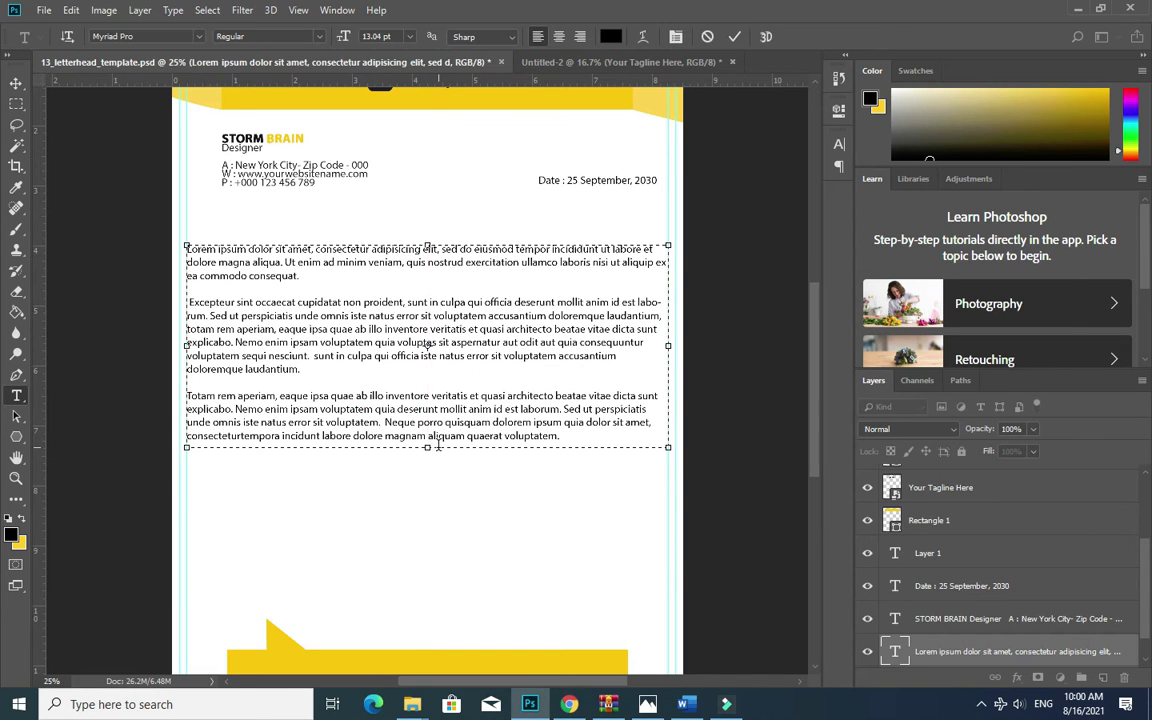
key("Return")
key("Delete")
left_click(16, 81)
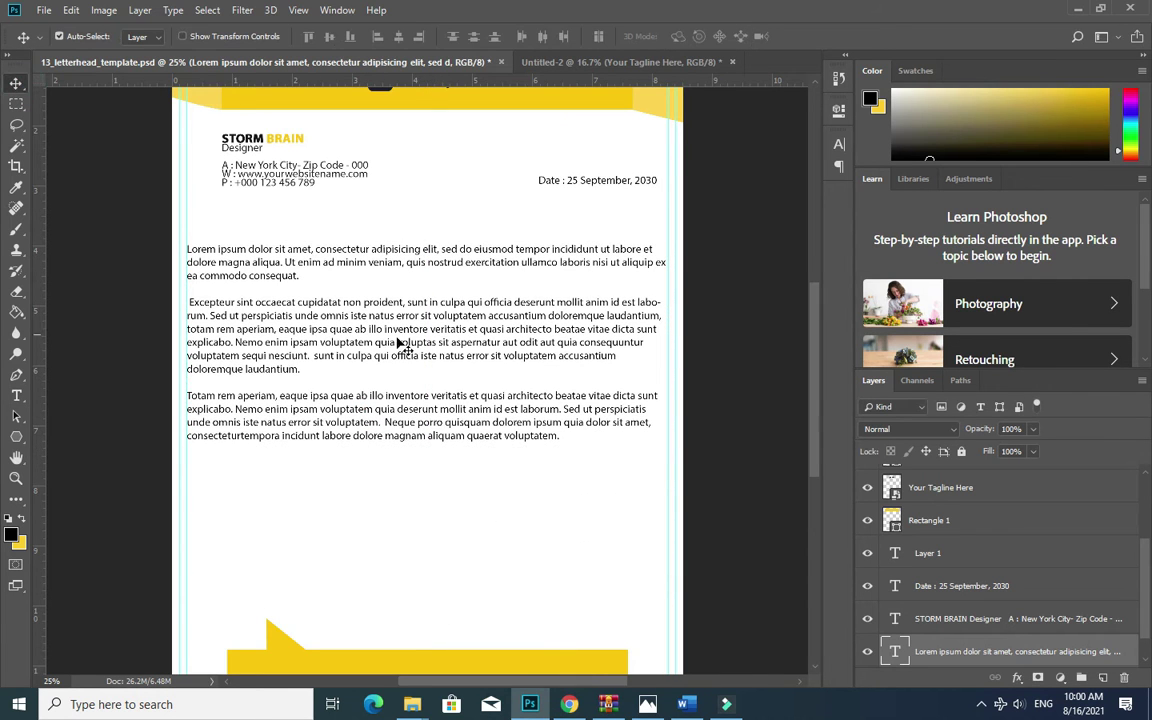
Set the leading of the address, website and phone lines in the contact block to 15.43 pt.
left_click(258, 182)
left_click(839, 145)
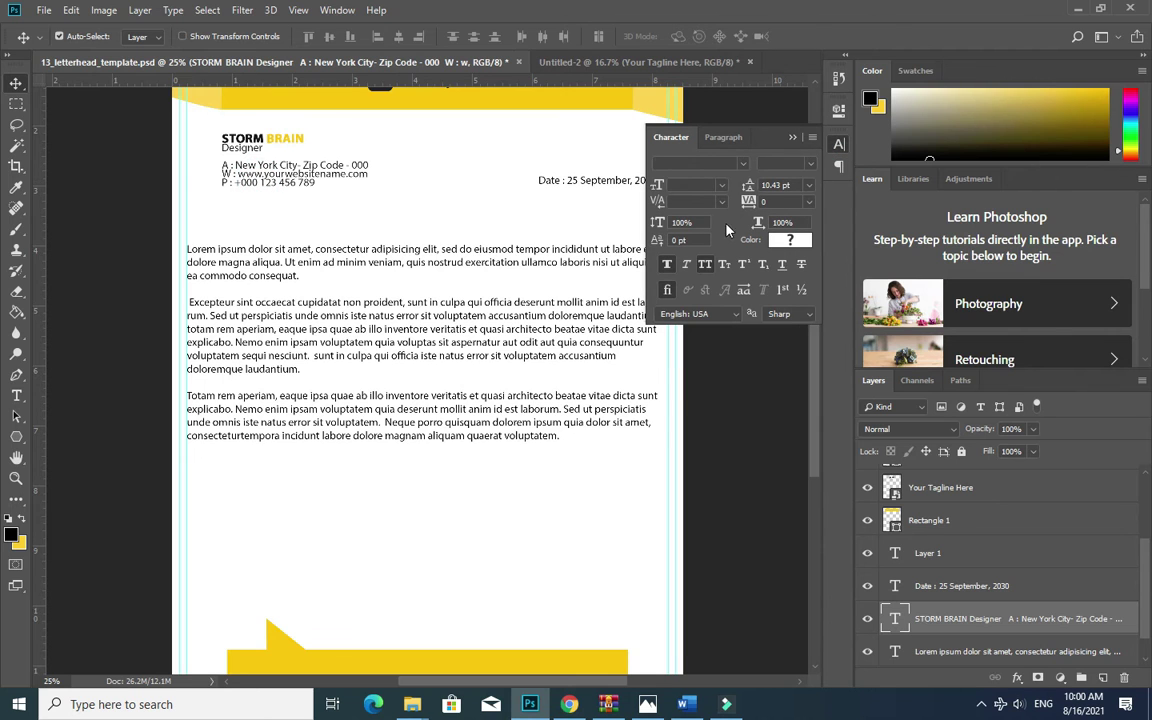
double_click(268, 165)
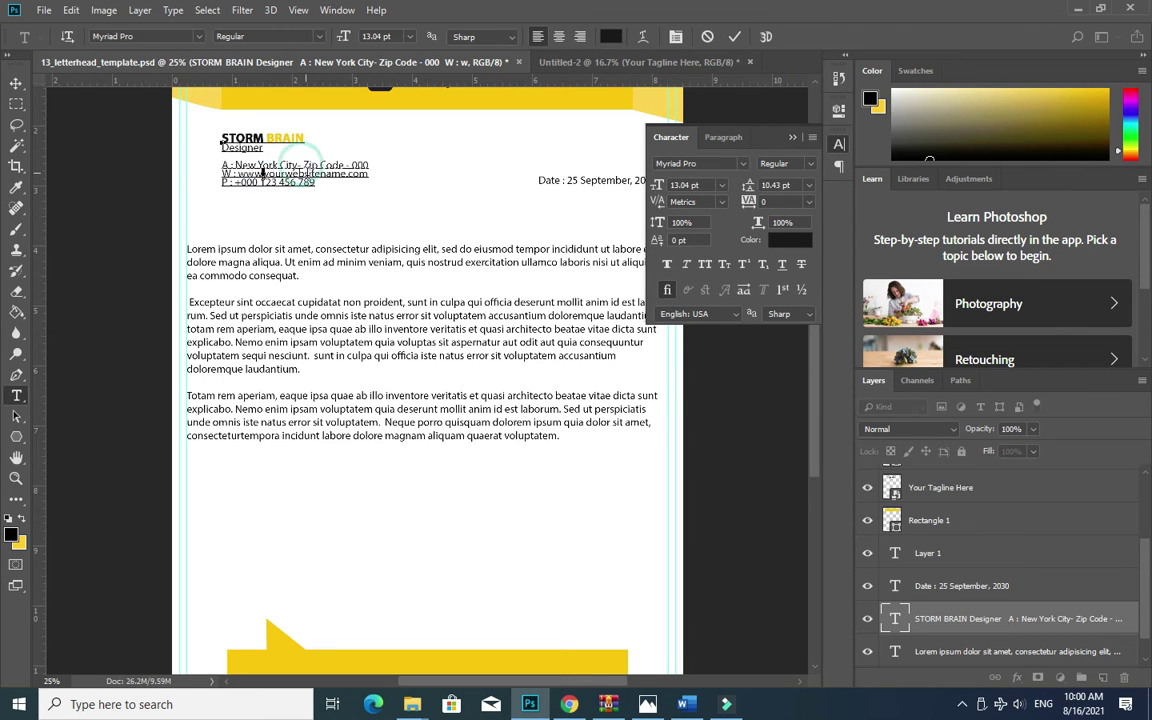
left_click_drag(268, 172, 218, 160)
left_click_drag(657, 222, 671, 222)
key("ctrl+z")
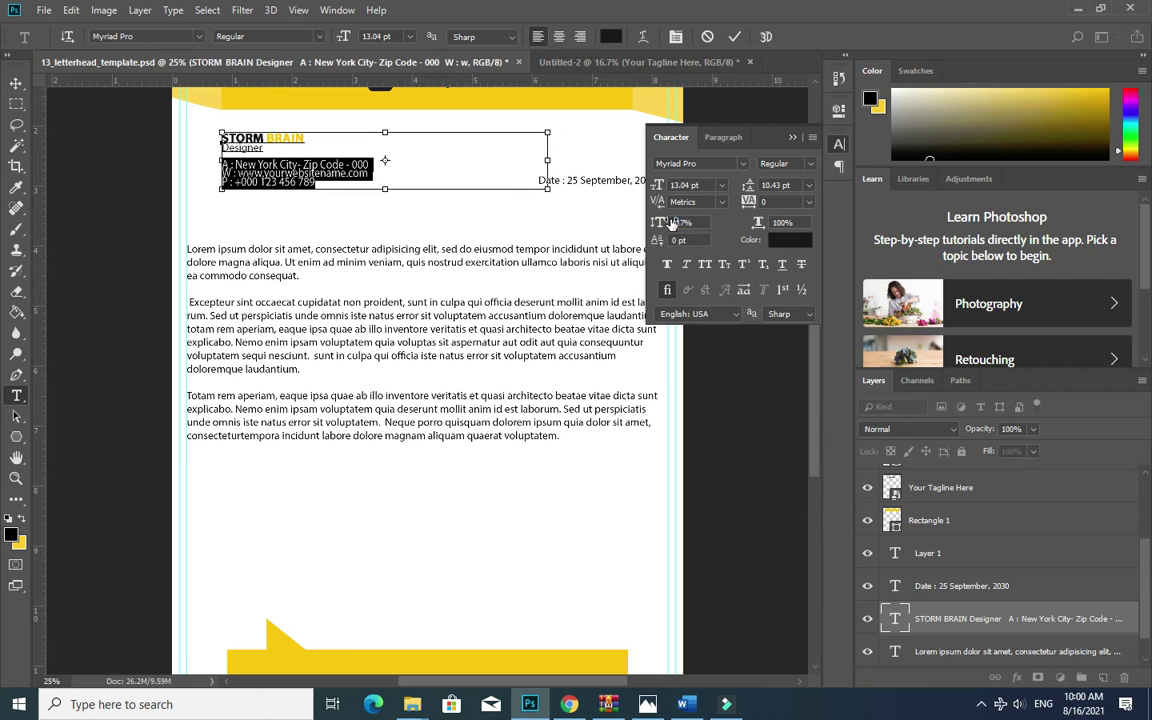
left_click_drag(750, 188, 756, 192)
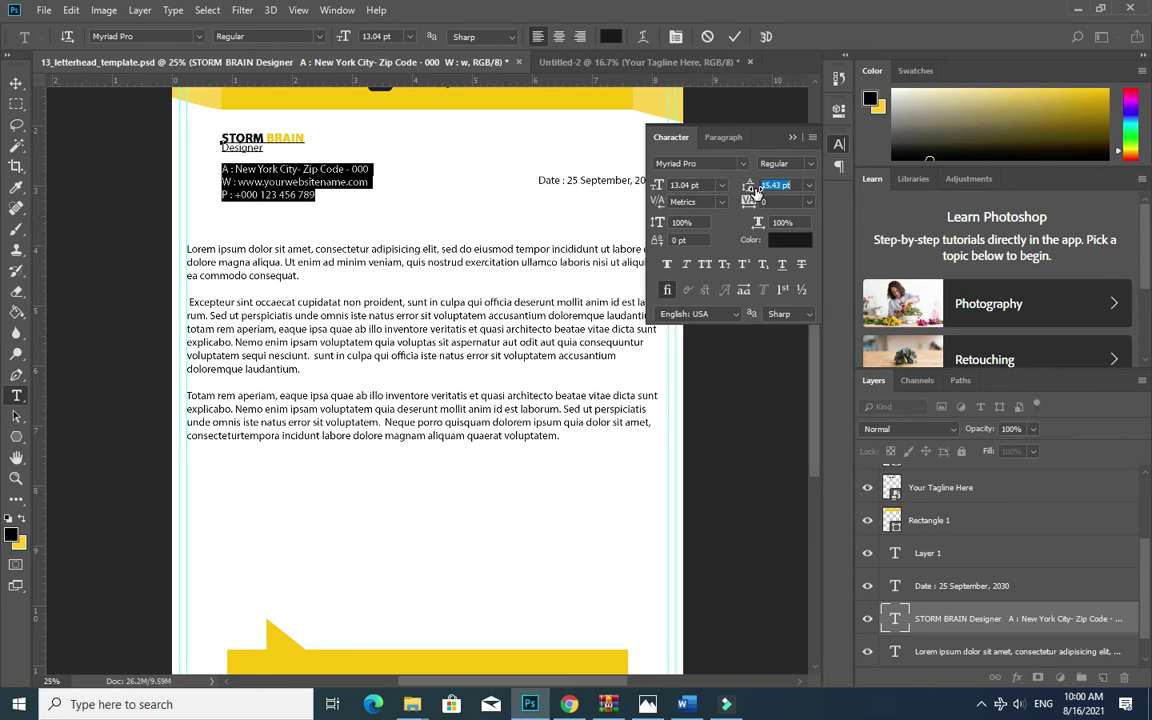
left_click(16, 82)
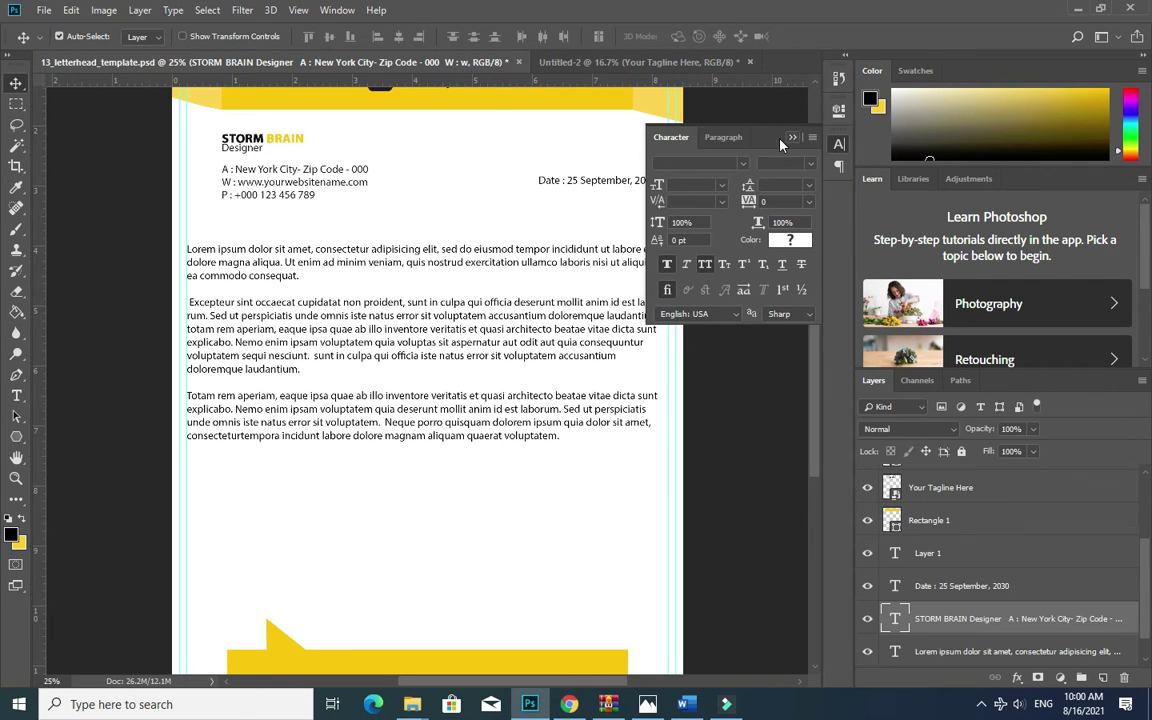
Set the leading of the heading and Designer lines in the contact block to 14.43 pt.
key("t")
left_click(242, 146)
key("ctrl+a")
double_click(245, 147)
left_click_drag(264, 149, 194, 114)
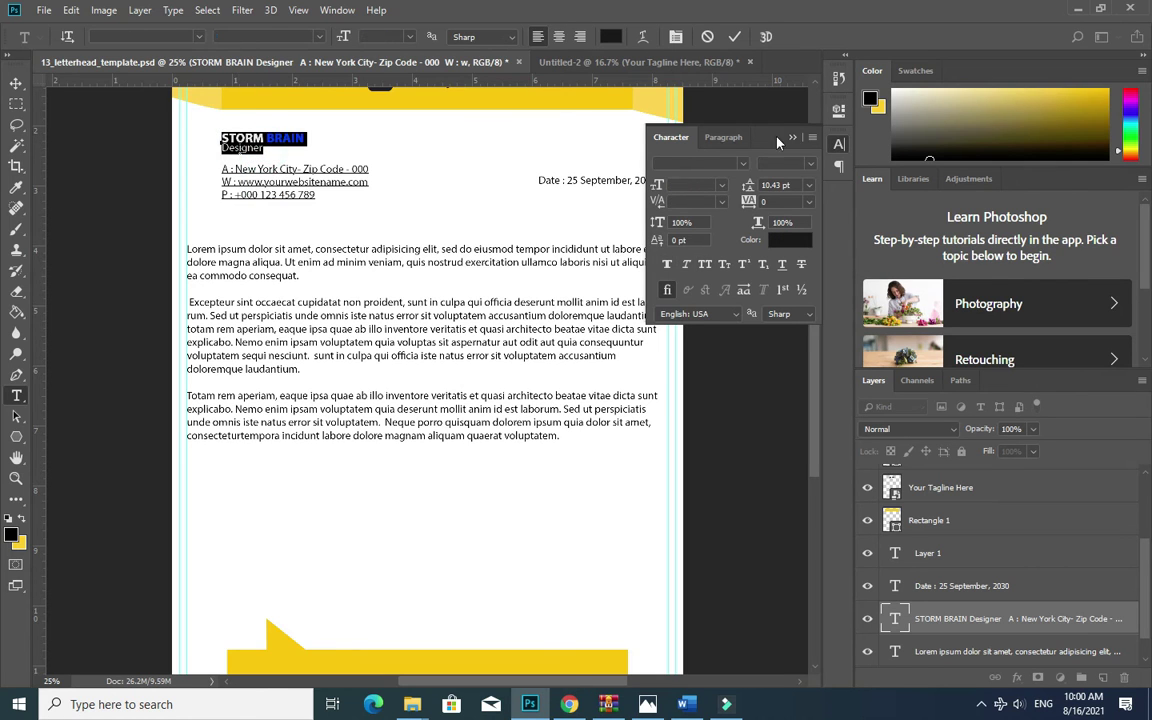
left_click_drag(748, 188, 751, 190)
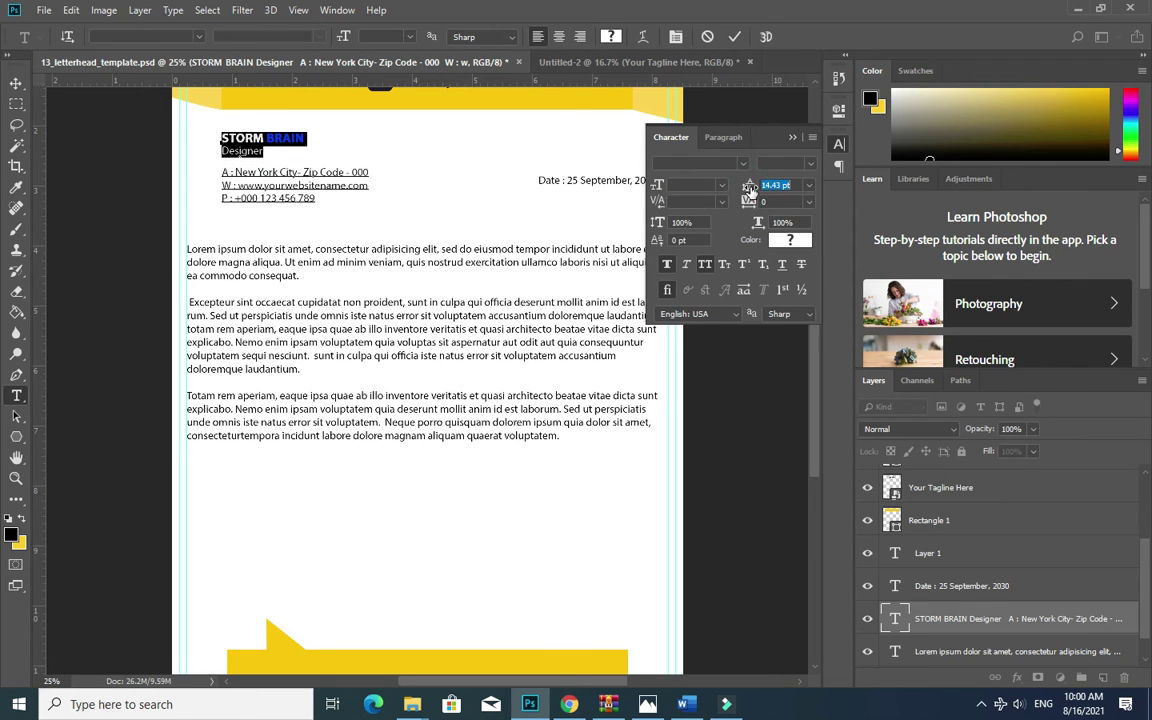
left_click(257, 151)
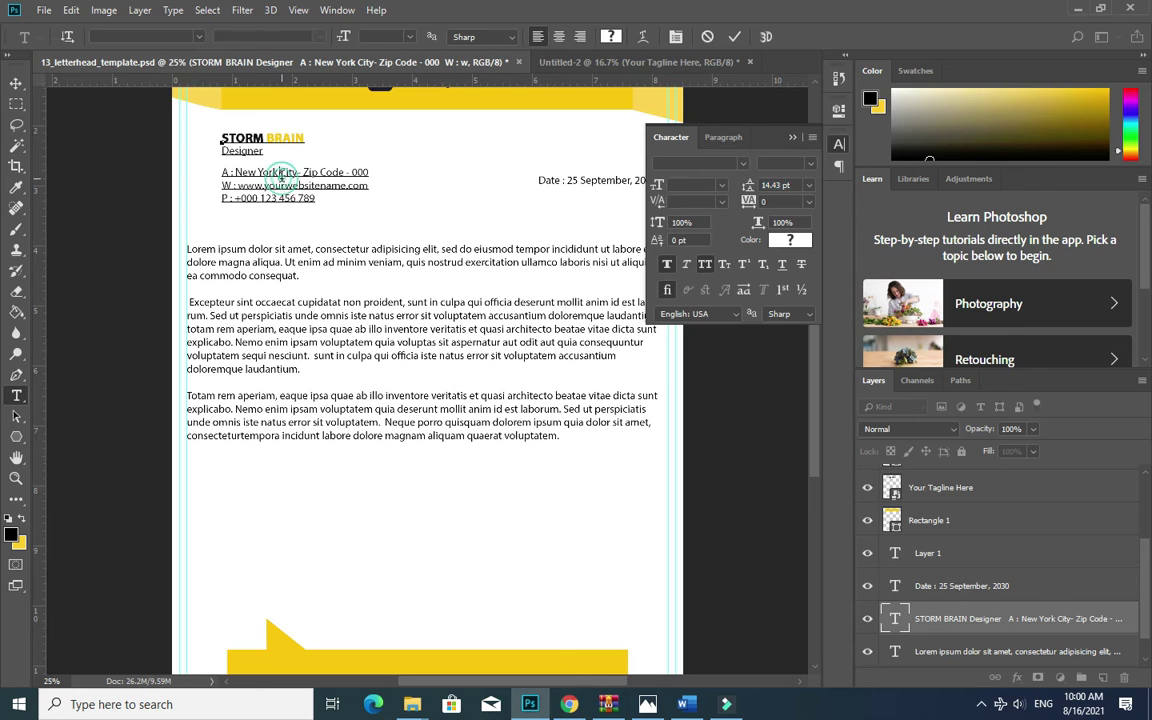
left_click(16, 82)
left_click(280, 278)
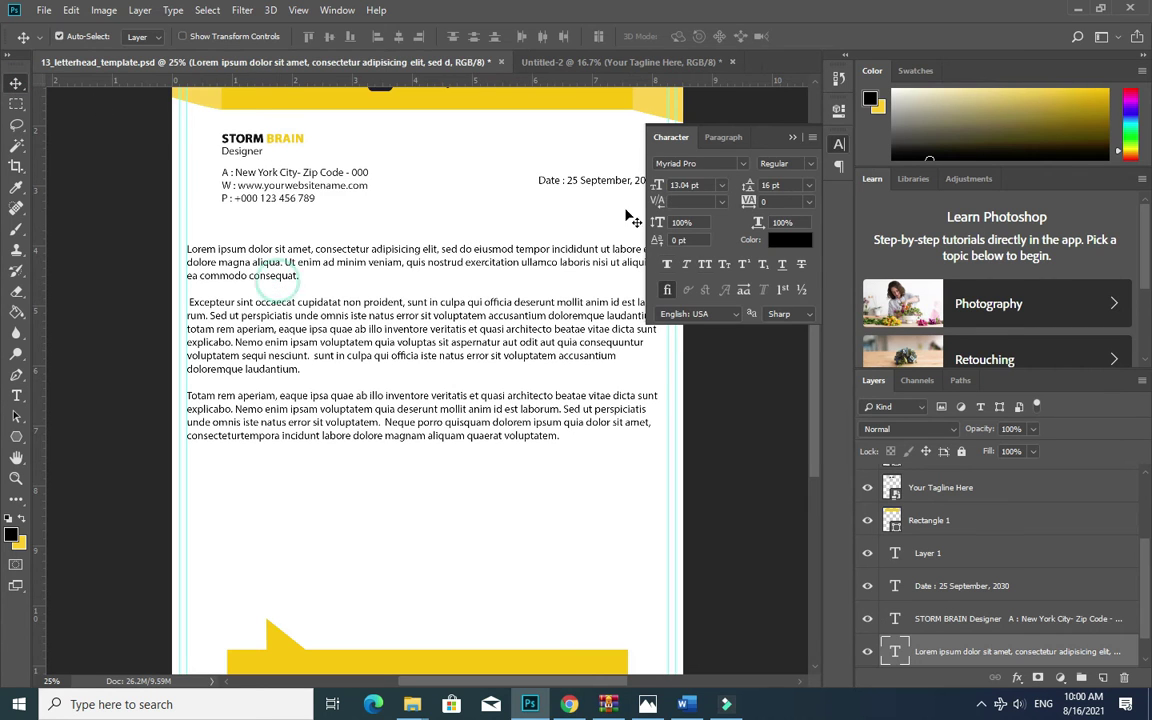
Move the contact block to the left inner margin guide, aligned with the body text's left edge.
left_click(794, 138)
left_click_drag(226, 141, 190, 148)
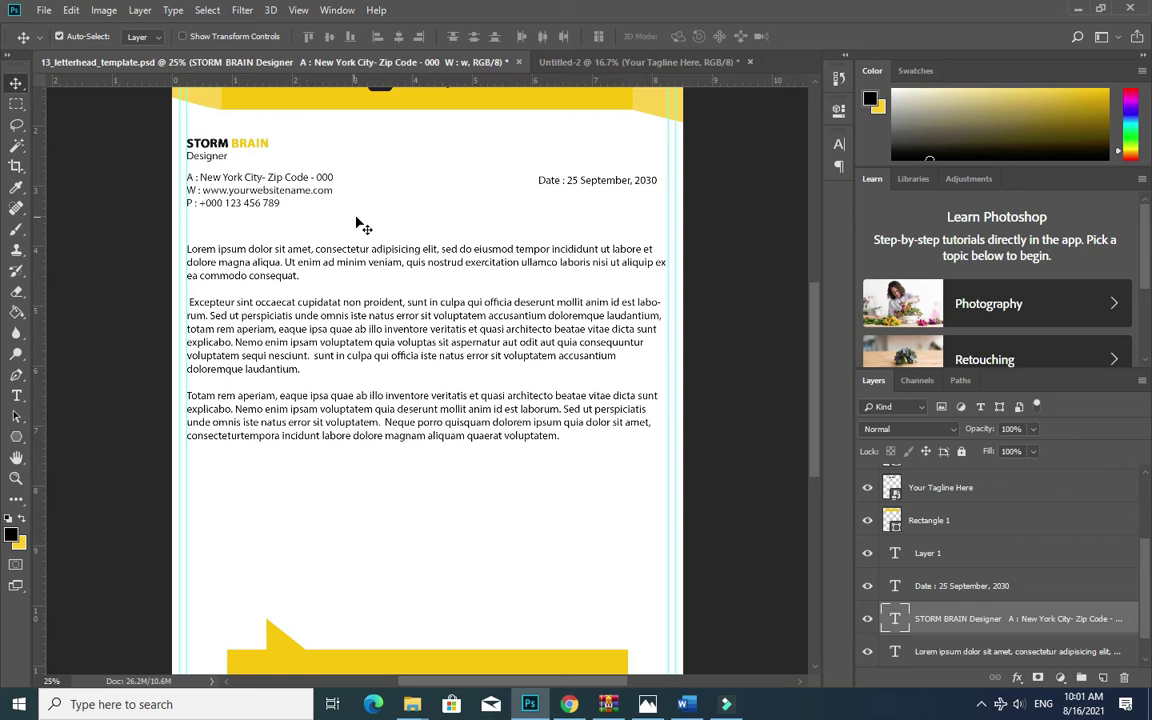
left_click(356, 219)
Switch to Word and copy the signatory's name and the Manager title from the end of the document.
scroll(264, 460, "down", 2)
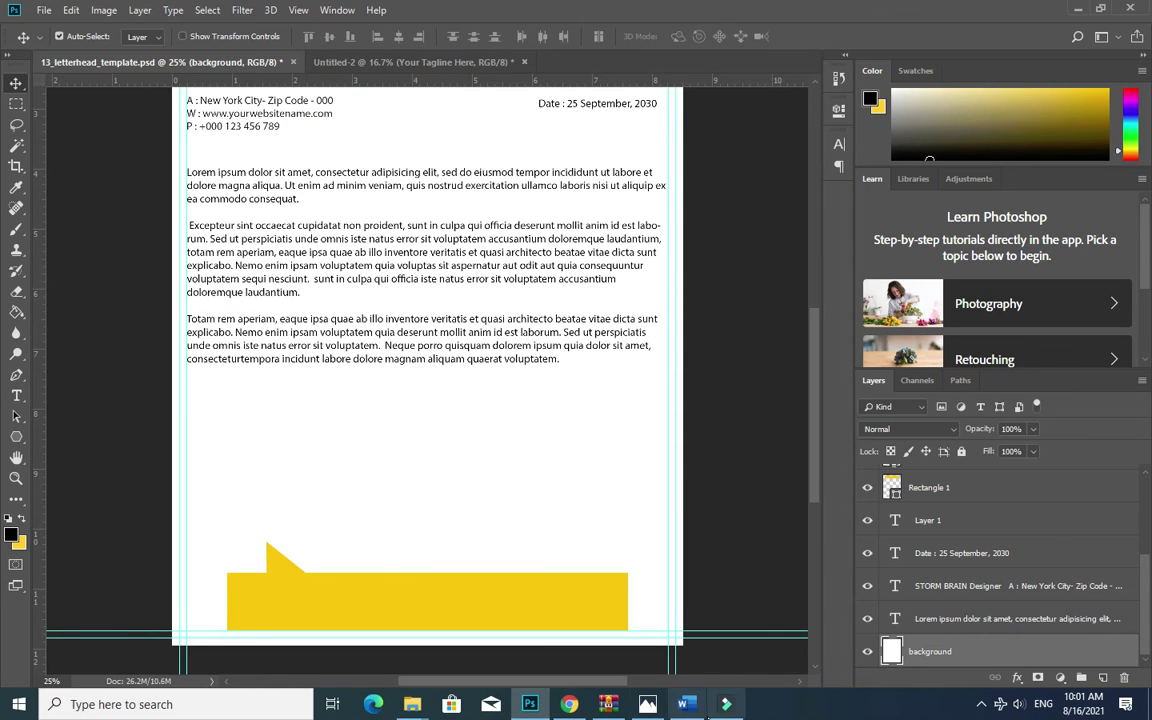
left_click(684, 706)
double_click(403, 571)
triple_click(403, 573)
key("ctrl+c")
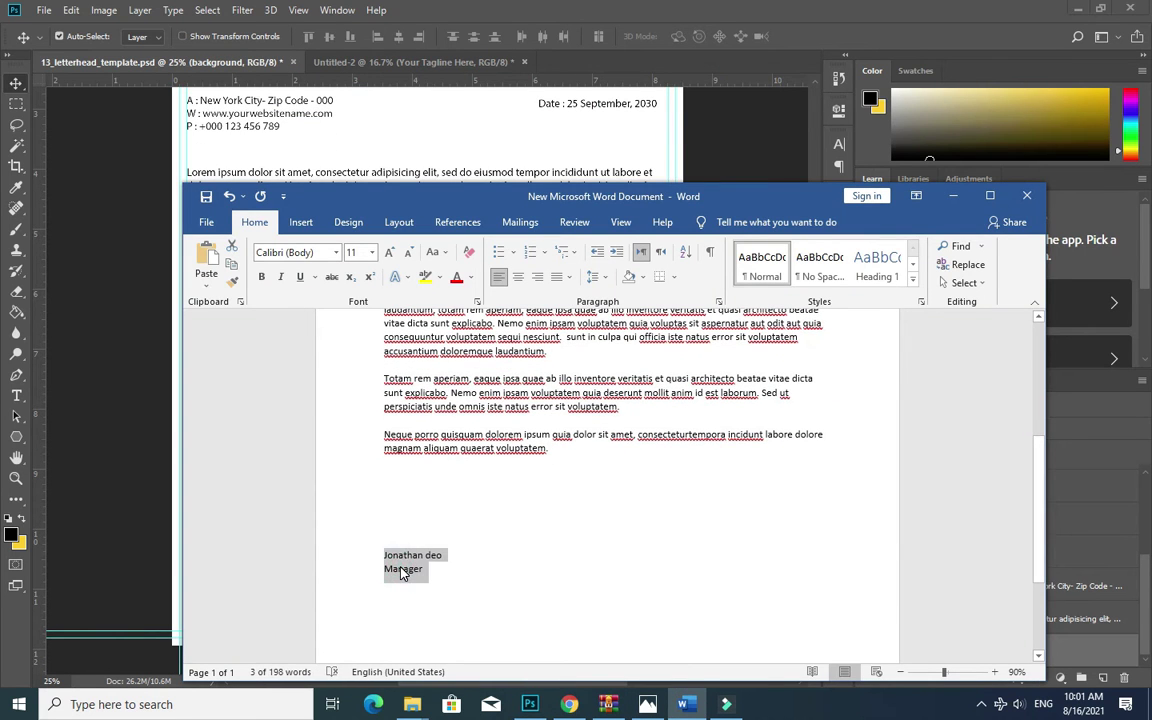
Switch to Photoshop and paste the signatory's name and title as new text in the blank area between body text and footer.
left_click(693, 711)
key("t")
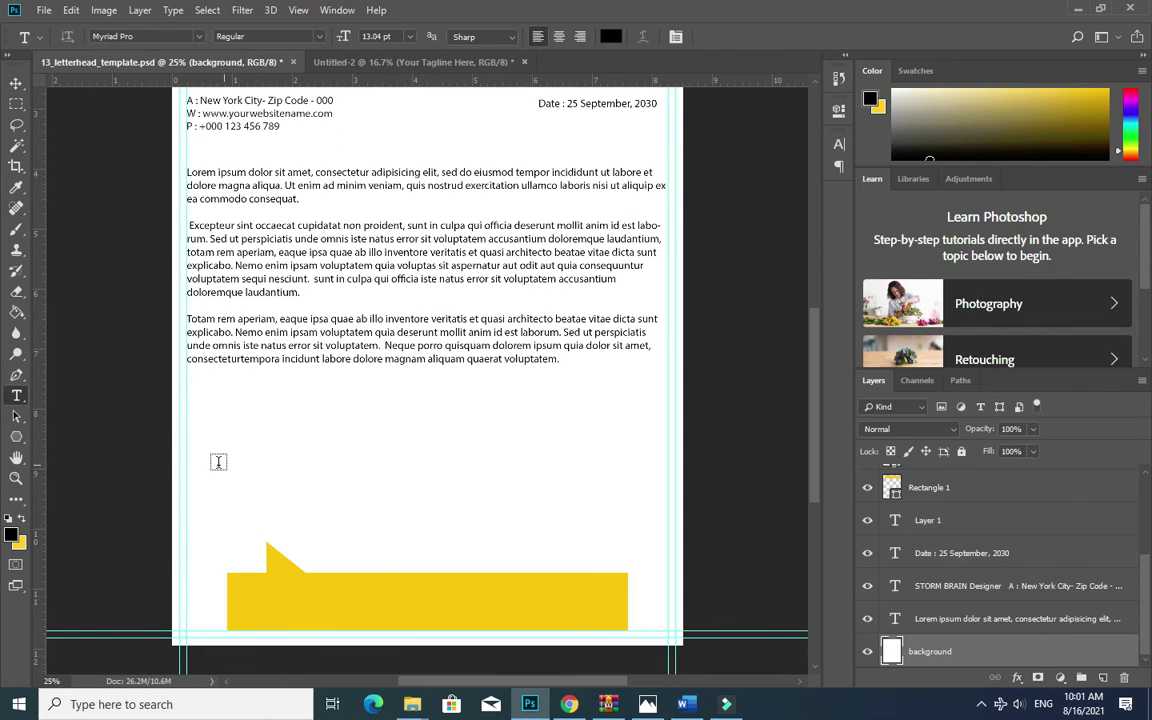
left_click(213, 463)
key("ctrl+v")
left_click(275, 461)
type("\\")
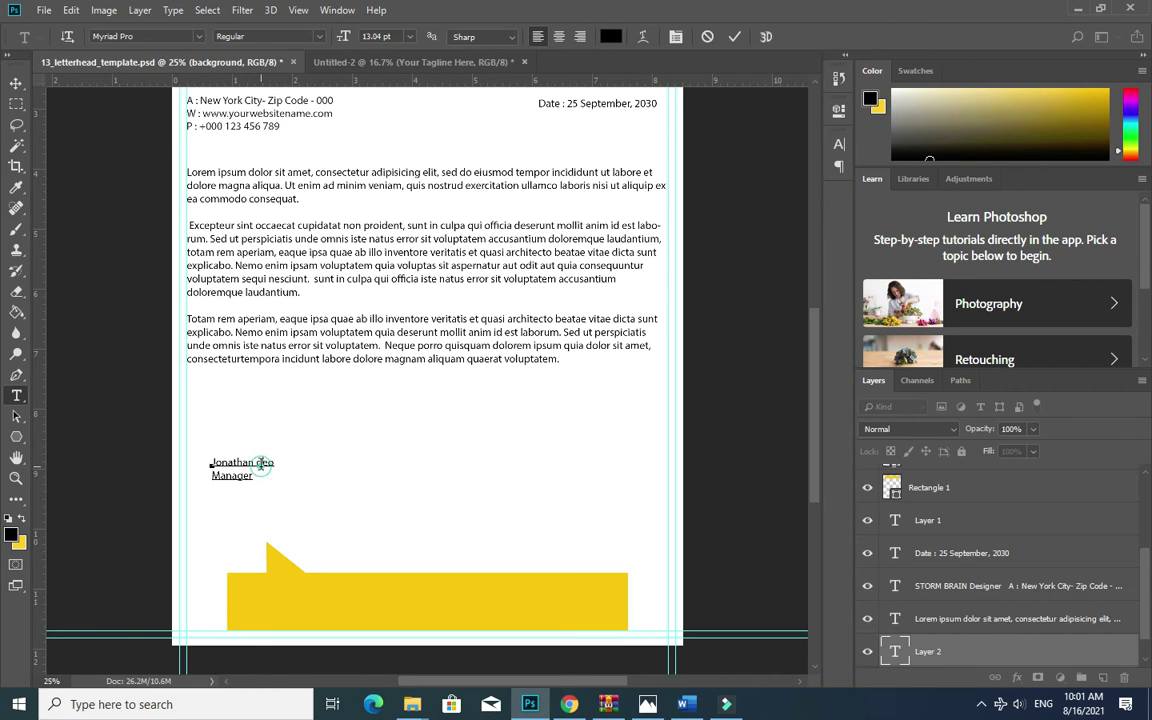
Make the signatory's name Bold and move the name and title text to the left inner margin guide.
triple_click(261, 465)
left_click(290, 37)
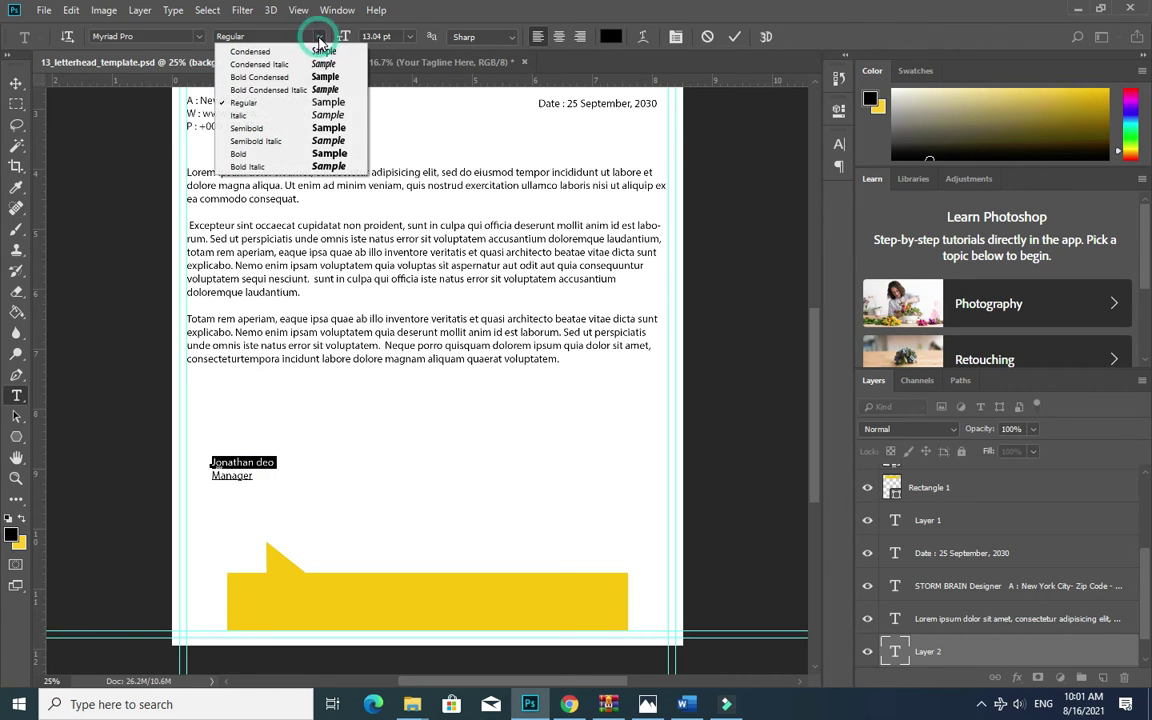
left_click(283, 153)
left_click(17, 85)
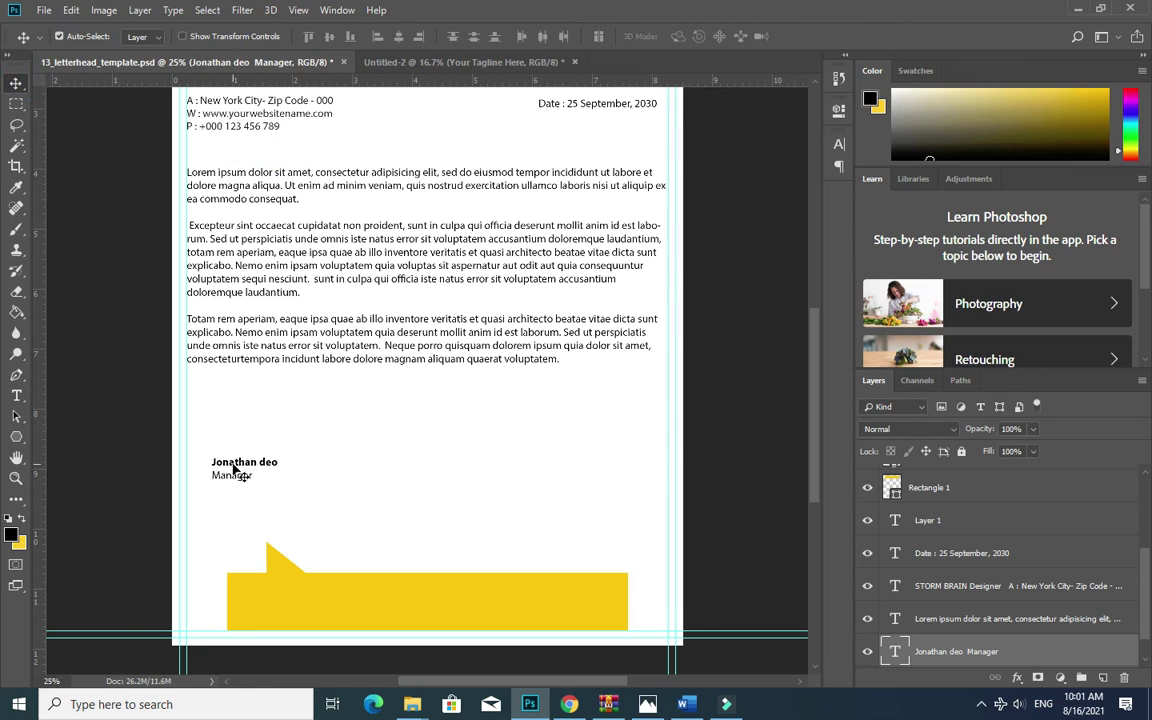
left_click_drag(229, 468, 204, 466)
Copy the handwritten signature from the Untitled-2 document into the letterhead and place it directly above the bold name.
left_click(440, 62)
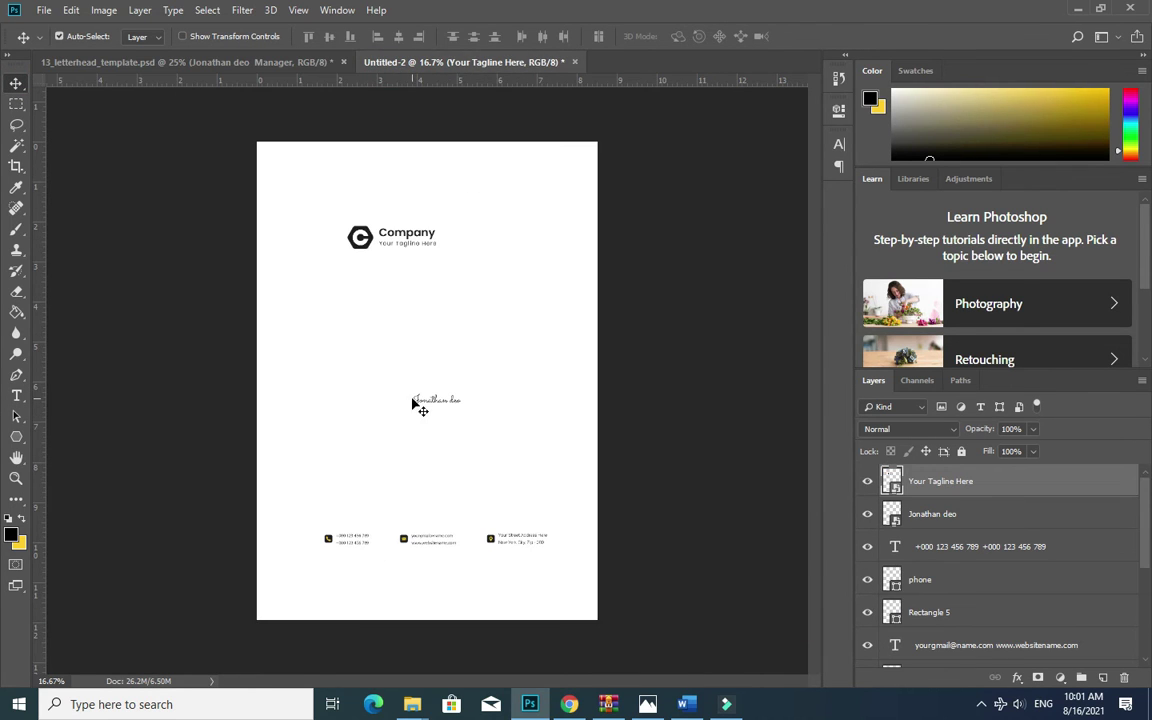
left_click(420, 403)
key("z")
left_click(465, 404)
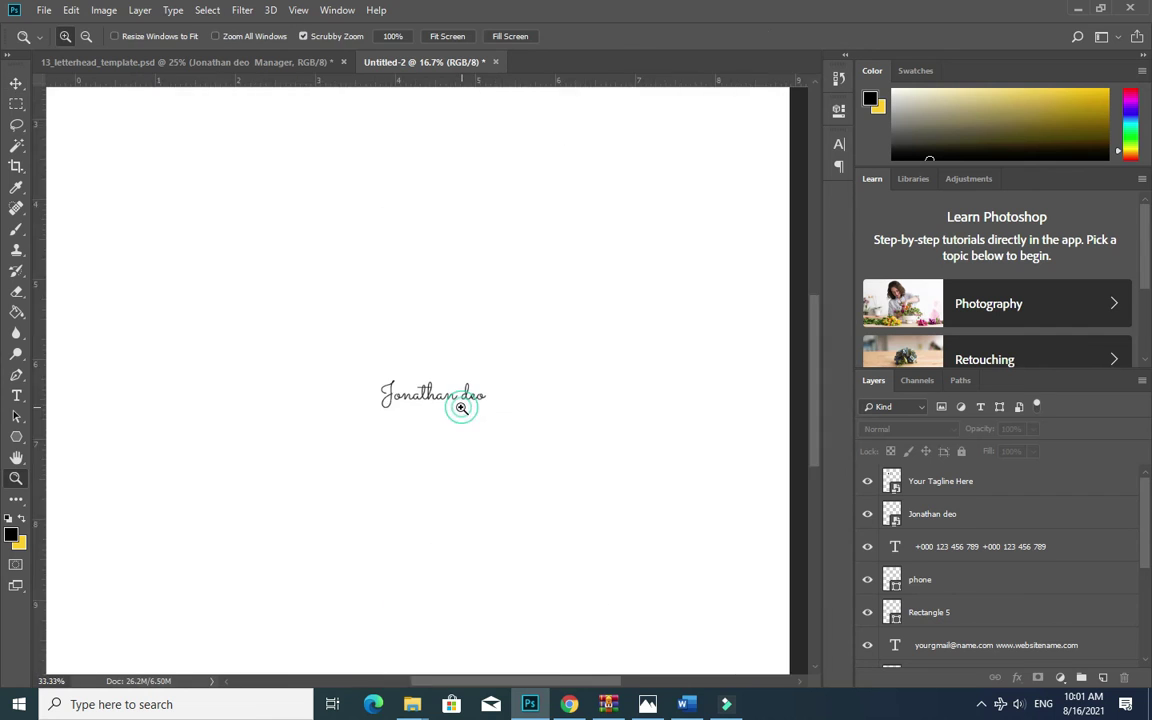
key("v")
left_click(395, 397)
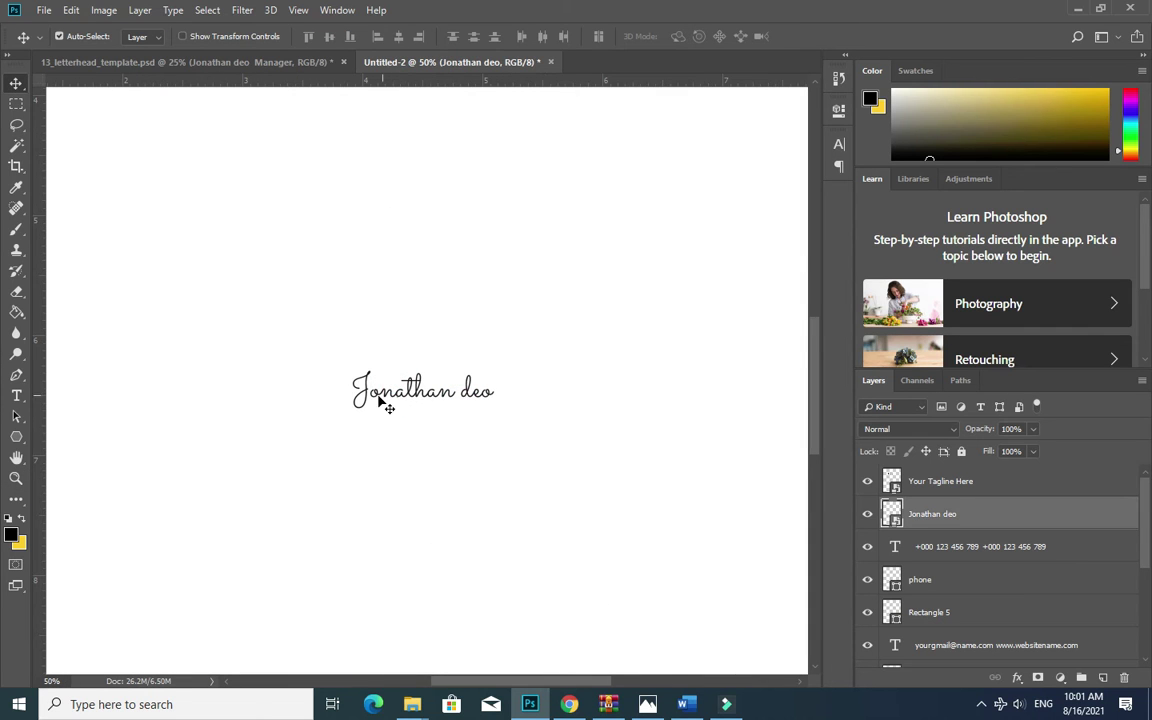
mouse_move(370, 397)
left_mouse_down()
mouse_move(95, 65)
mouse_move(311, 432)
mouse_move(262, 428)
mouse_move(241, 447)
left_mouse_up()
key("ctrl+t")
key("Return")
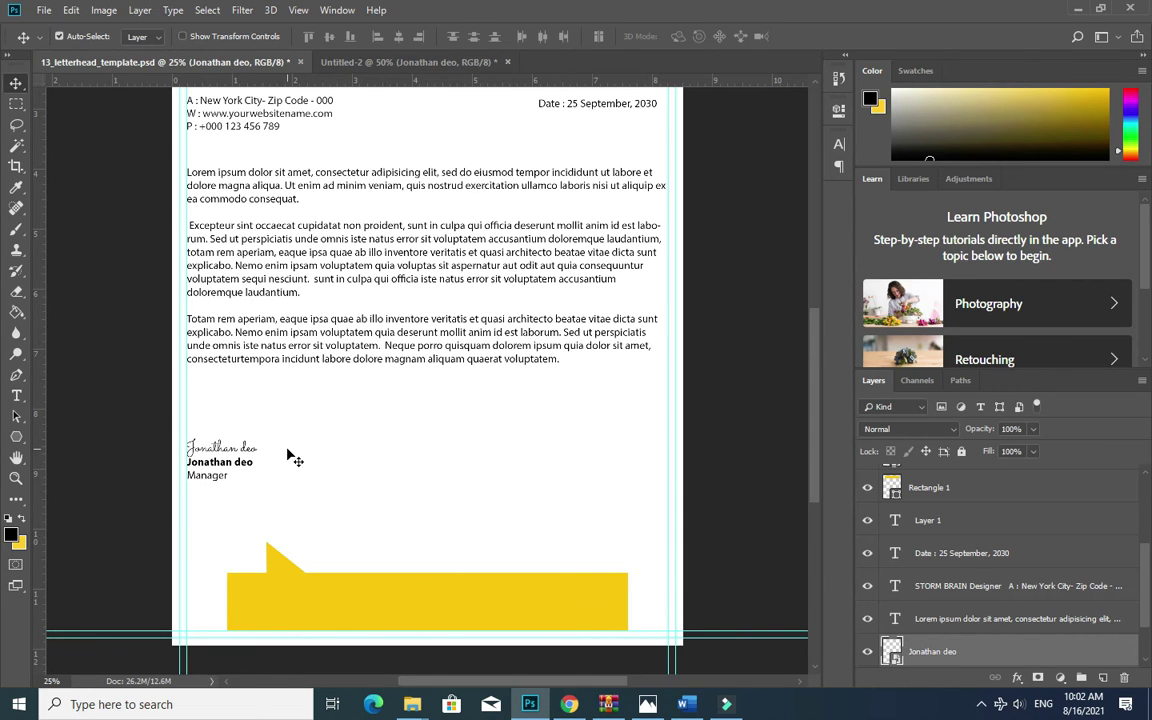
left_click(335, 503)
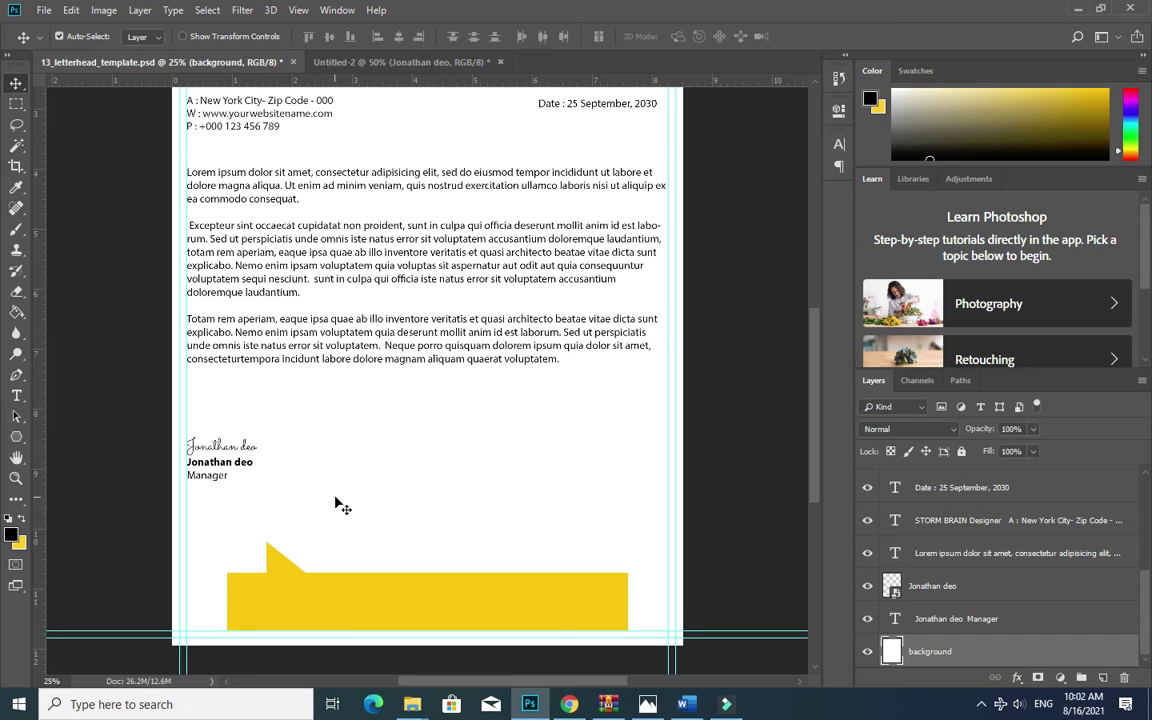
Scale the yellow triangle on the footer bar down to about 64%, keeping its tip above the bar's top edge.
left_click(270, 568)
key("ctrl+t")
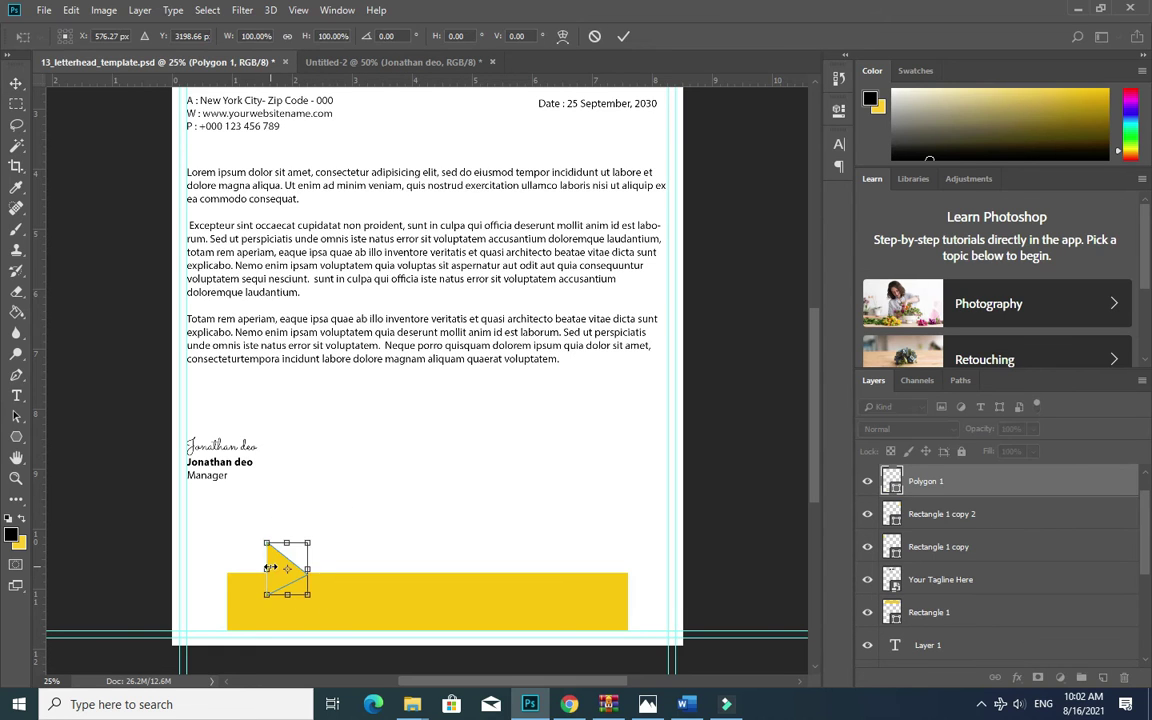
left_click_drag(303, 542, 290, 574)
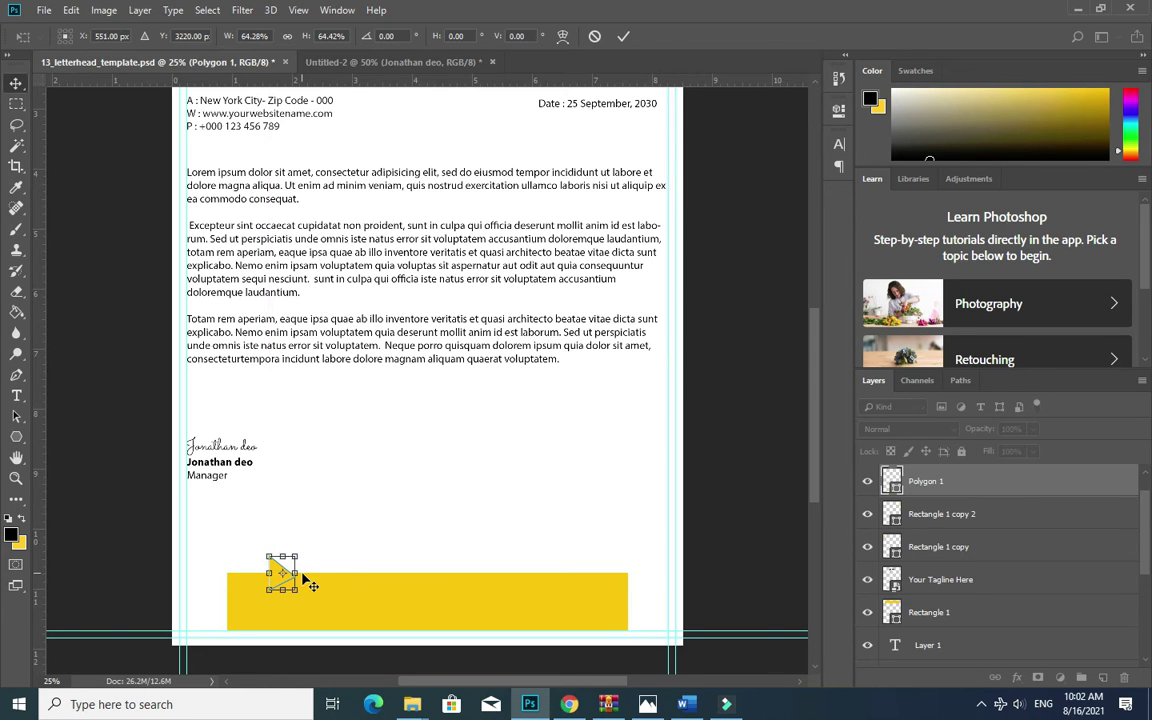
key("Return")
left_click(333, 578)
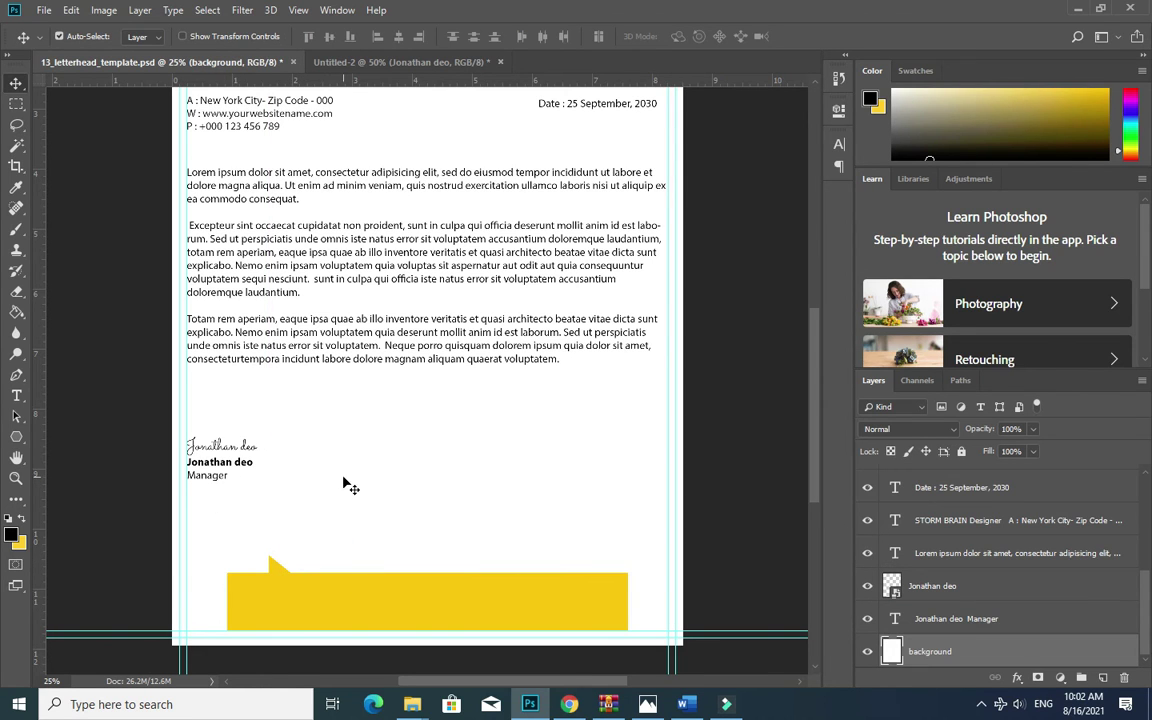
Delete the handwritten signature and the company logo from the Untitled-2 document.
scroll(345, 478, "up", 3)
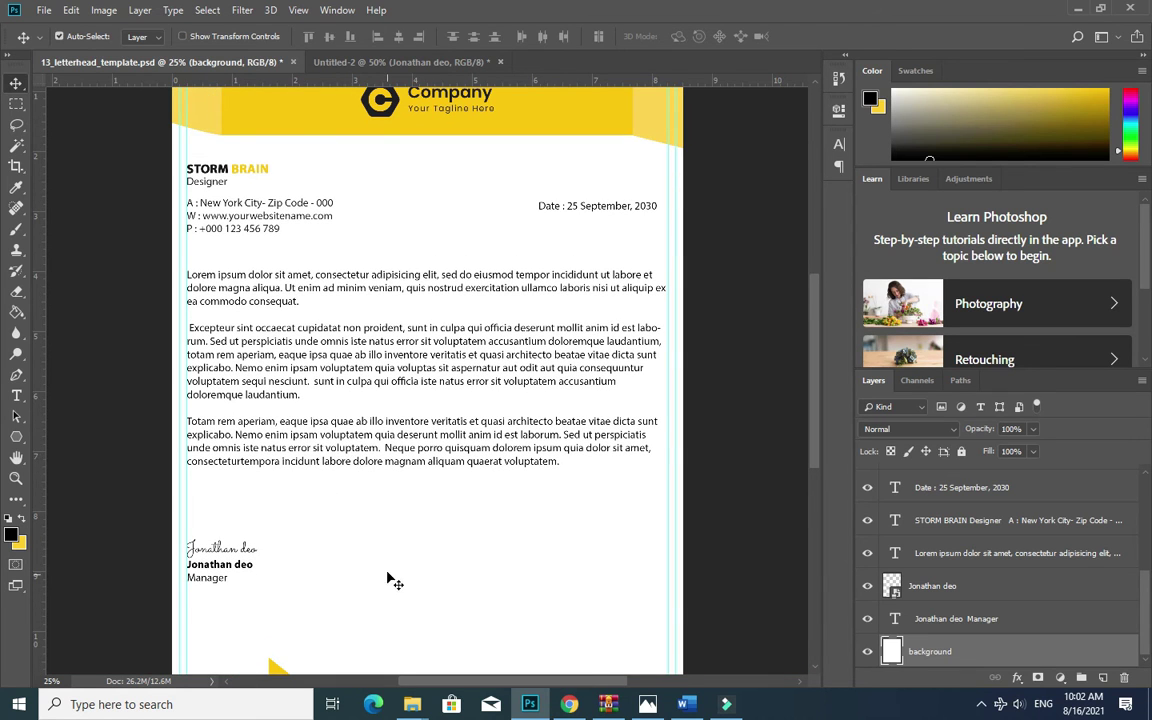
scroll(395, 582, "down", 3)
left_click(356, 62)
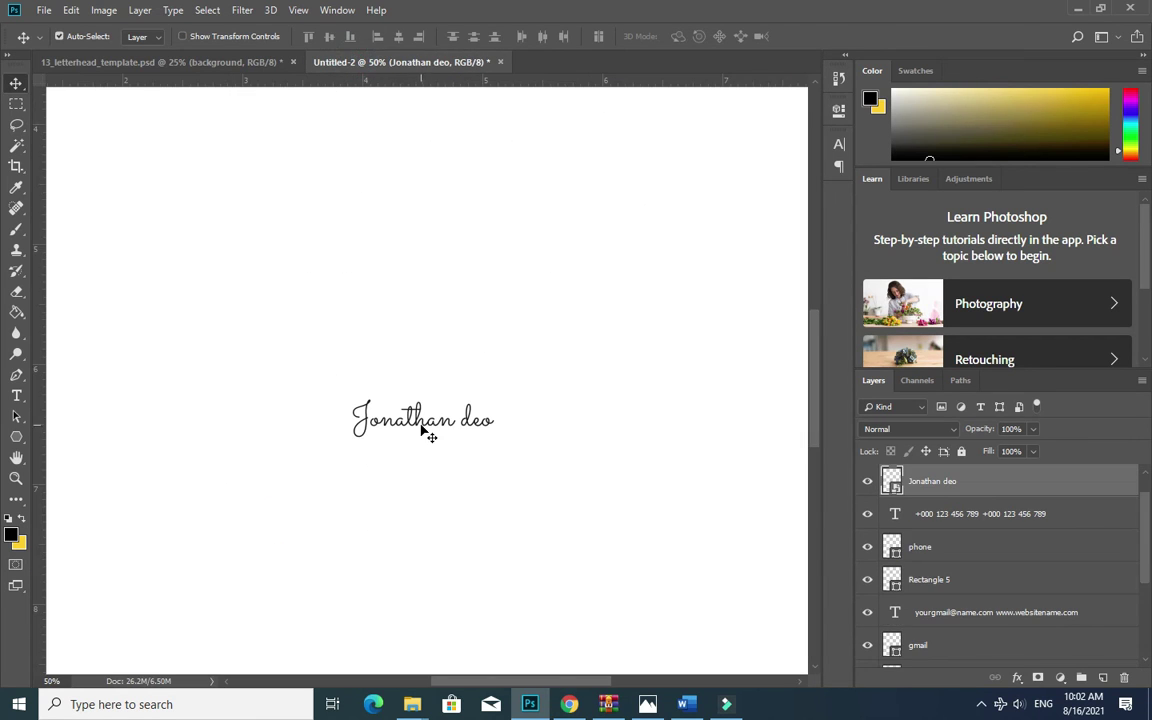
key("z")
left_click(458, 489, "alt")
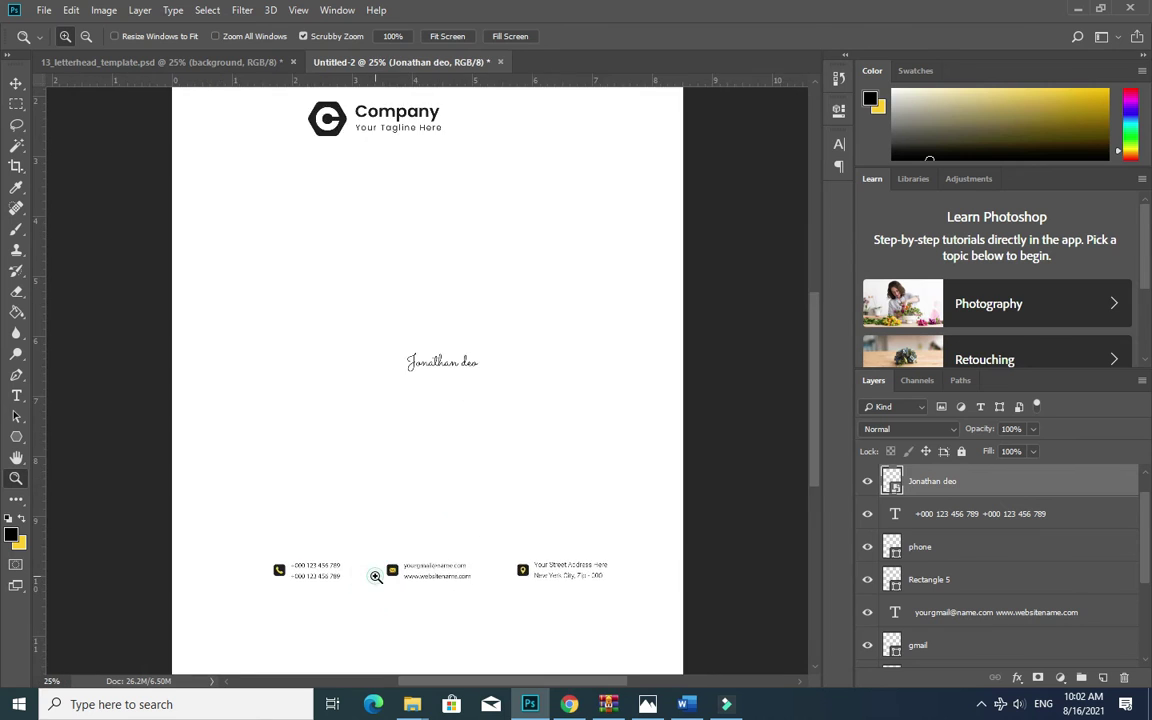
left_click(376, 577)
key("v")
left_click(250, 568)
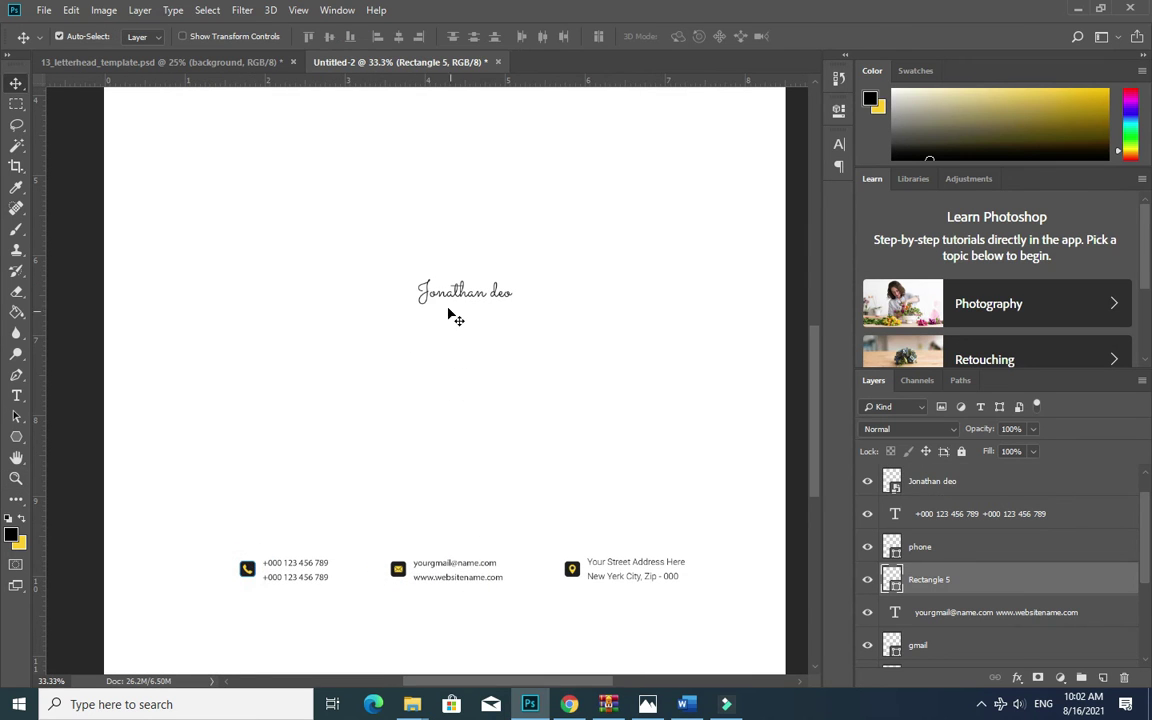
left_click(427, 298)
key("Delete")
scroll(419, 290, "up", 5)
left_click(322, 152)
key("Delete")
Copy the phone, e-mail and address items with their icons onto the letterhead's footer bar and stack their layers above the yellow shapes.
scroll(964, 600, "down", 3)
left_click(927, 619, "shift")
scroll(296, 617, "down", 3)
left_click_drag(258, 611, 346, 591)
left_click(592, 316)
key("ctrl+z")
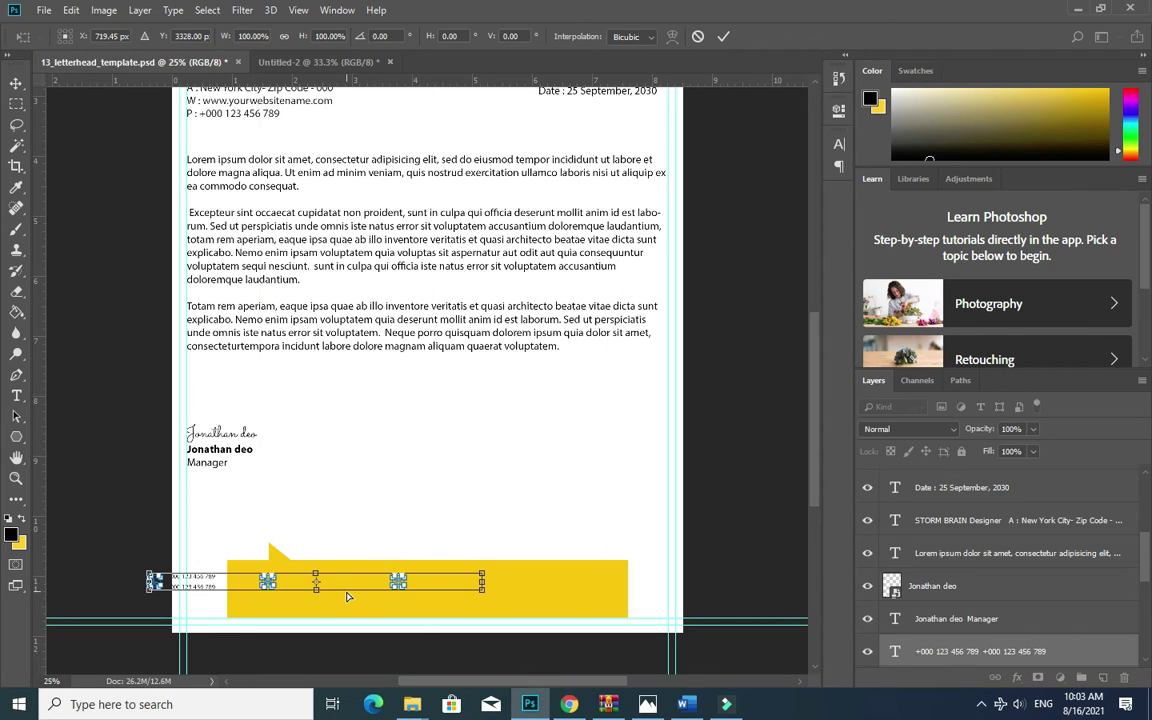
left_click_drag(233, 583, 332, 595)
key("Return")
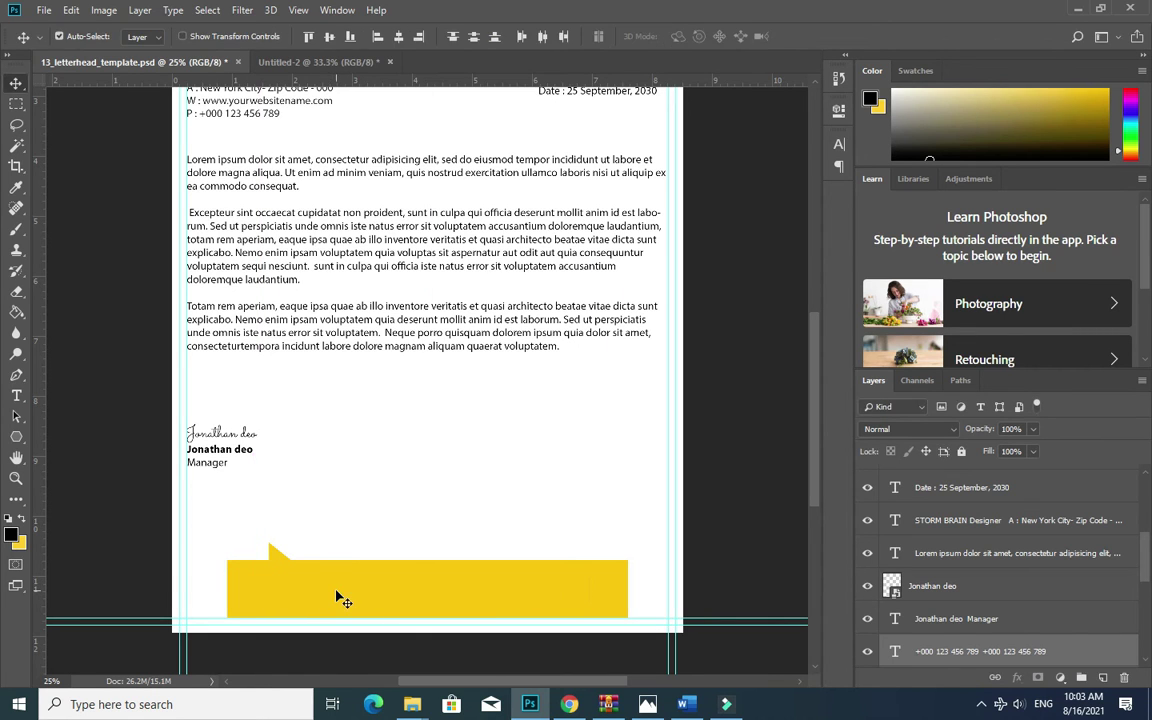
scroll(941, 637, "down", 2)
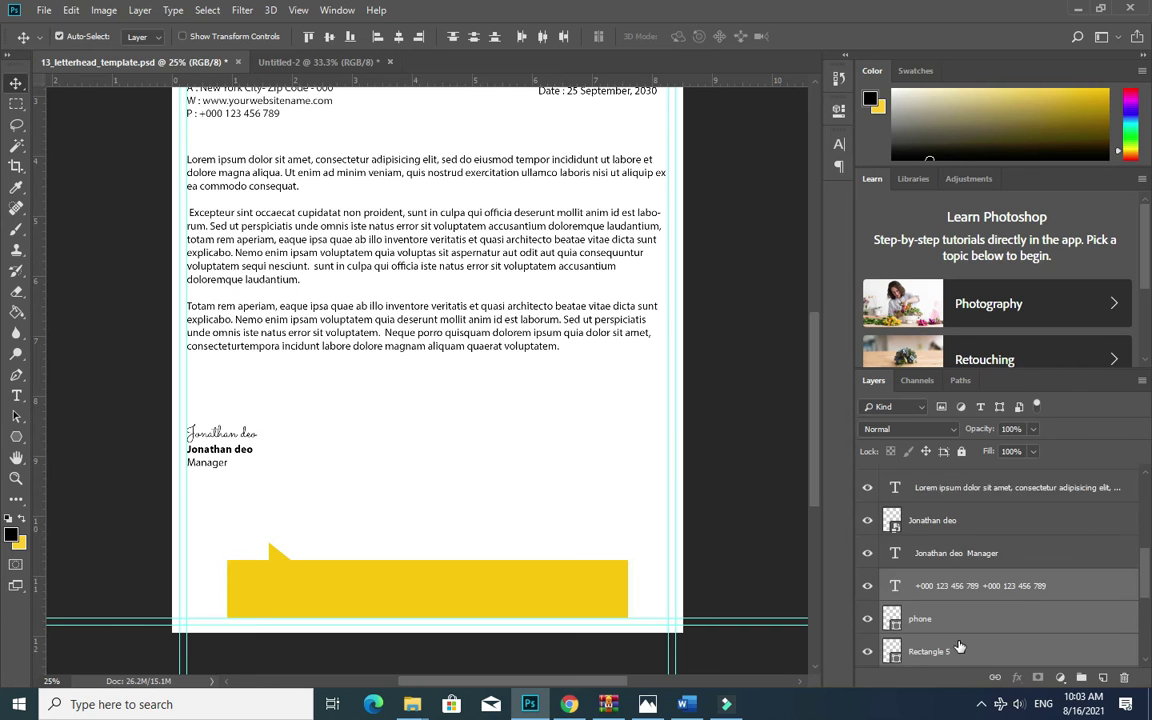
left_click_drag(944, 583, 960, 475)
Reduce the yellow footer bar's height from its top edge and move the triangle down to sit on the bar.
left_click(429, 608)
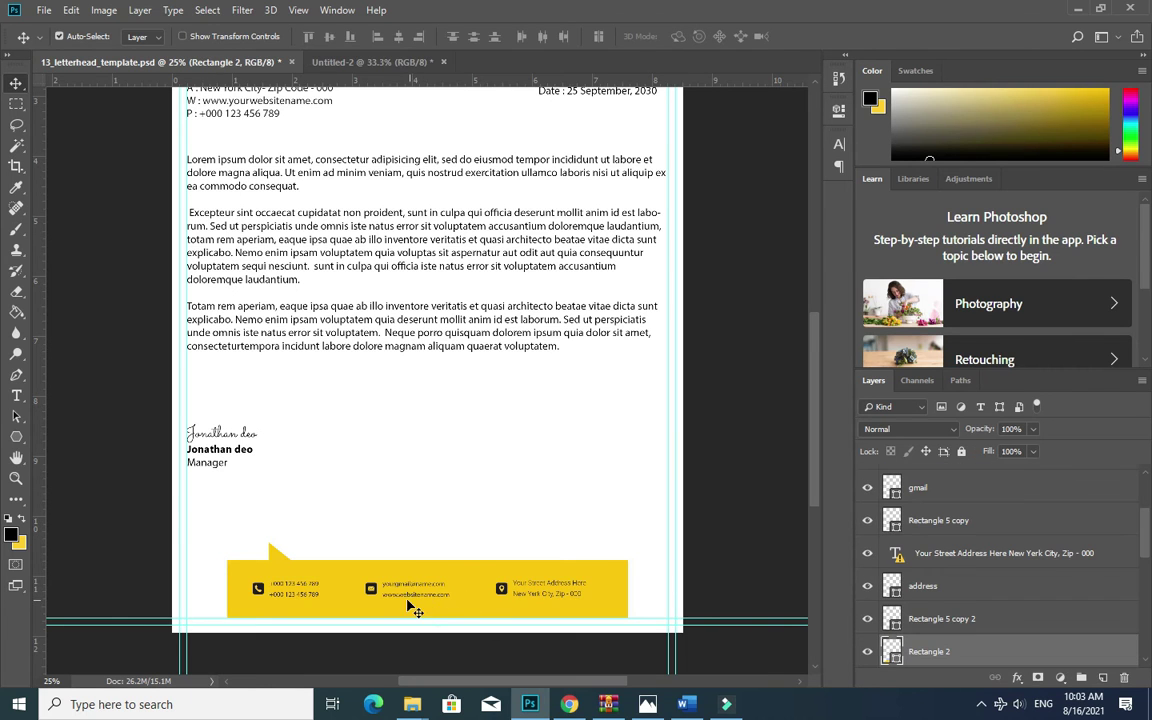
key("ctrl")
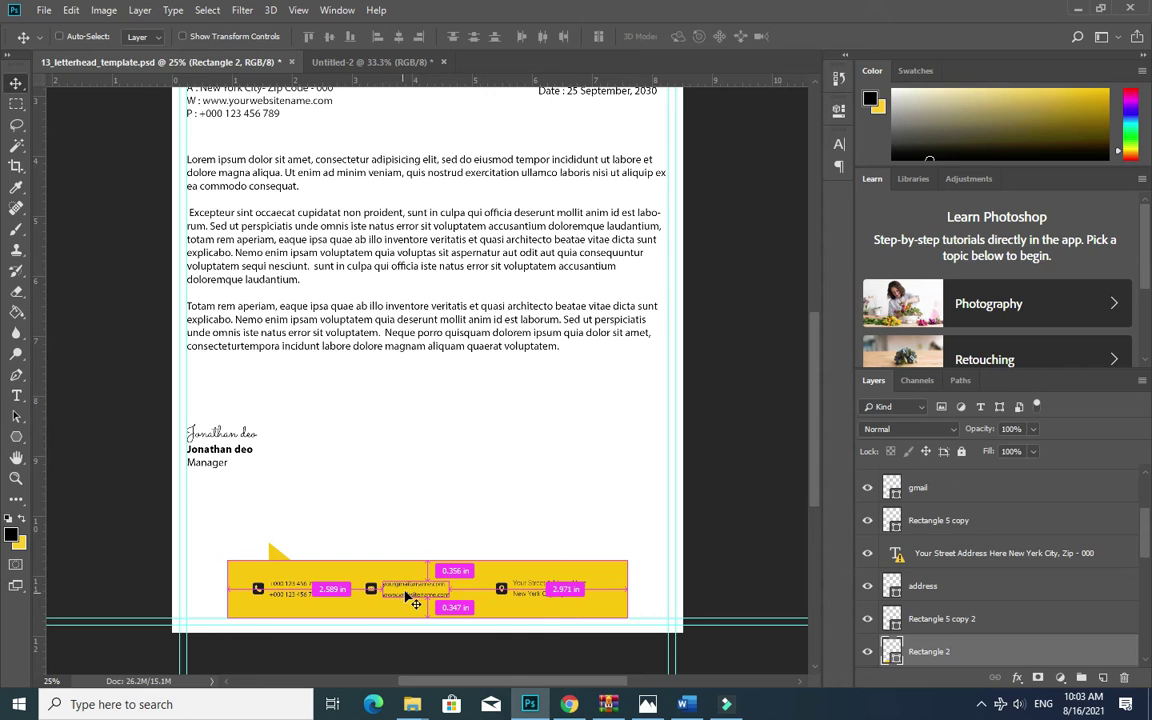
key("ctrl+t")
mouse_move(429, 561)
left_mouse_down()
mouse_move(429, 548)
mouse_move(430, 572)
left_mouse_up()
key("Return")
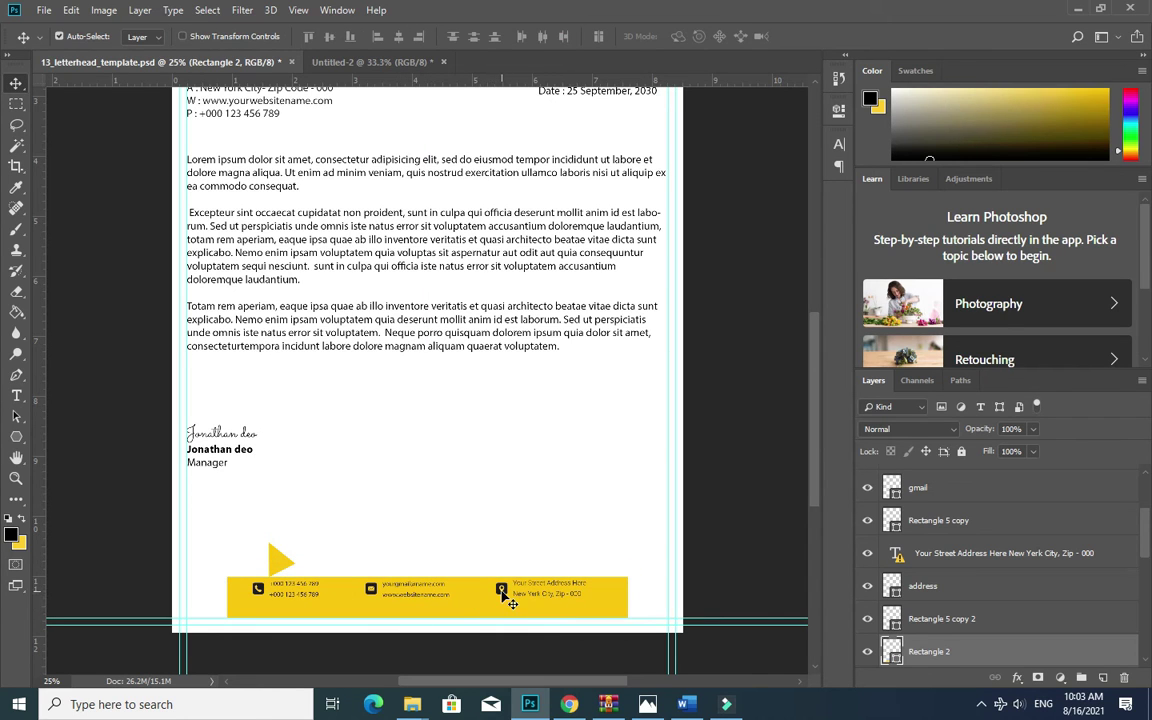
left_click_drag(286, 559, 307, 574)
left_click(348, 598)
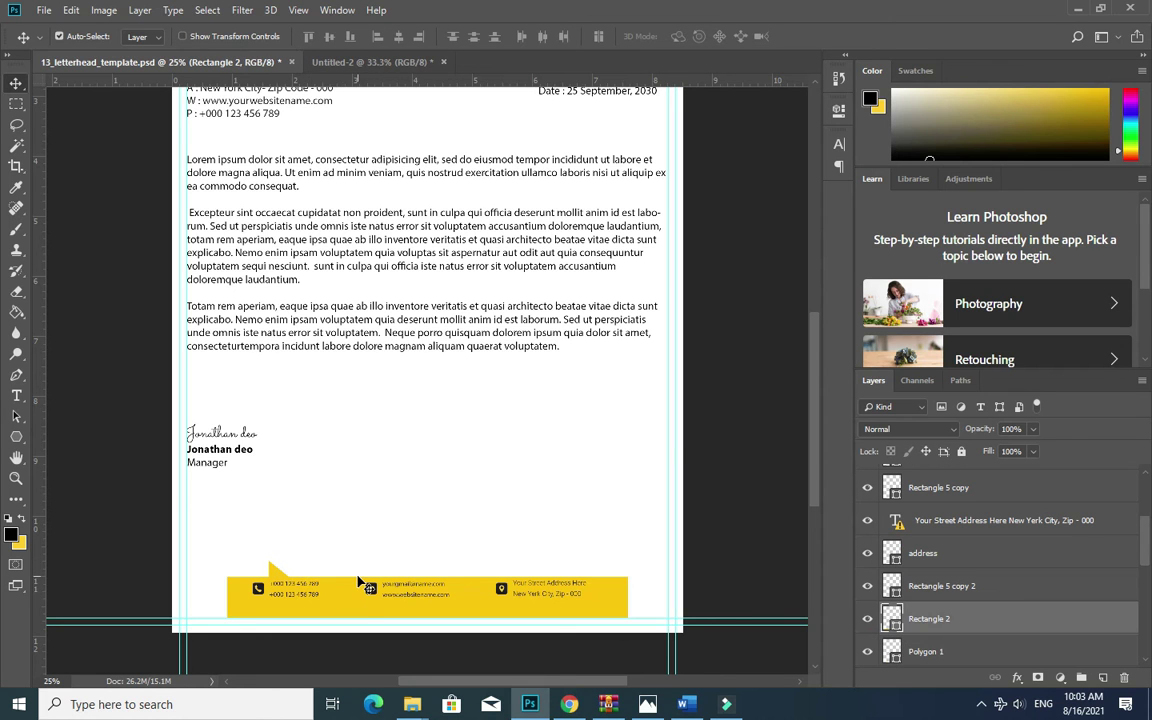
Move all phone, e-mail and address texts with their icons down together so they sit vertically centred in the yellow footer bar.
key("z")
left_click(355, 591)
left_click(355, 591)
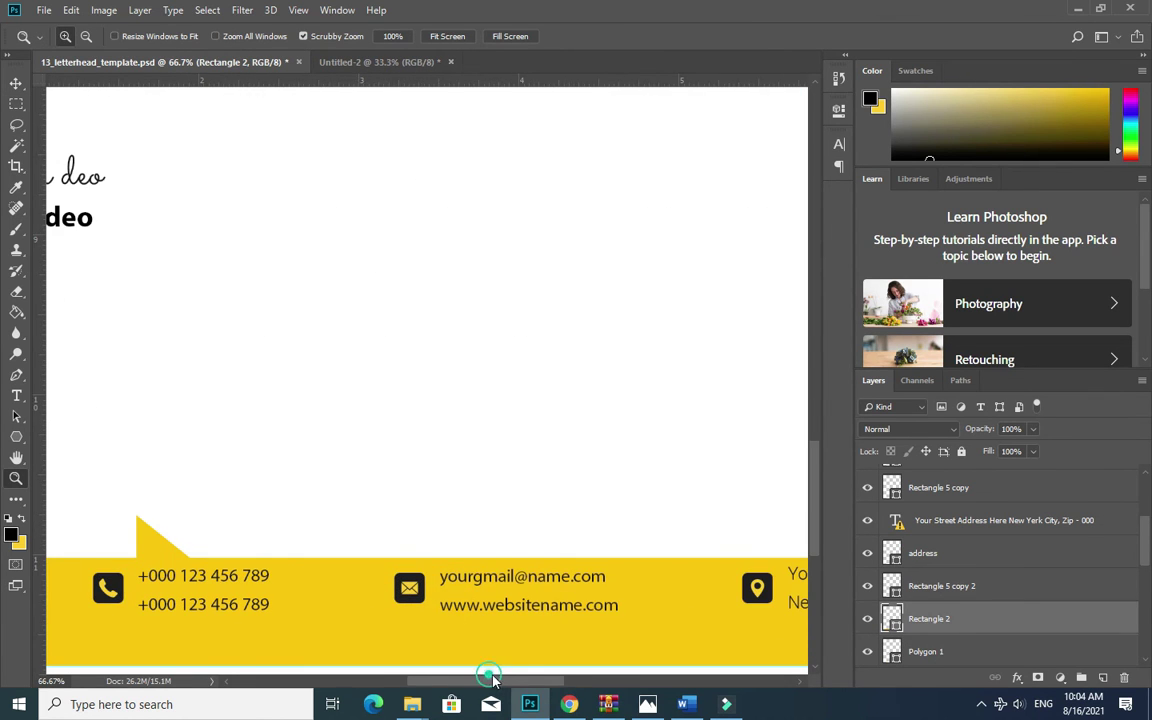
scroll(450, 610, "right", 2)
key("v")
left_click(57, 594)
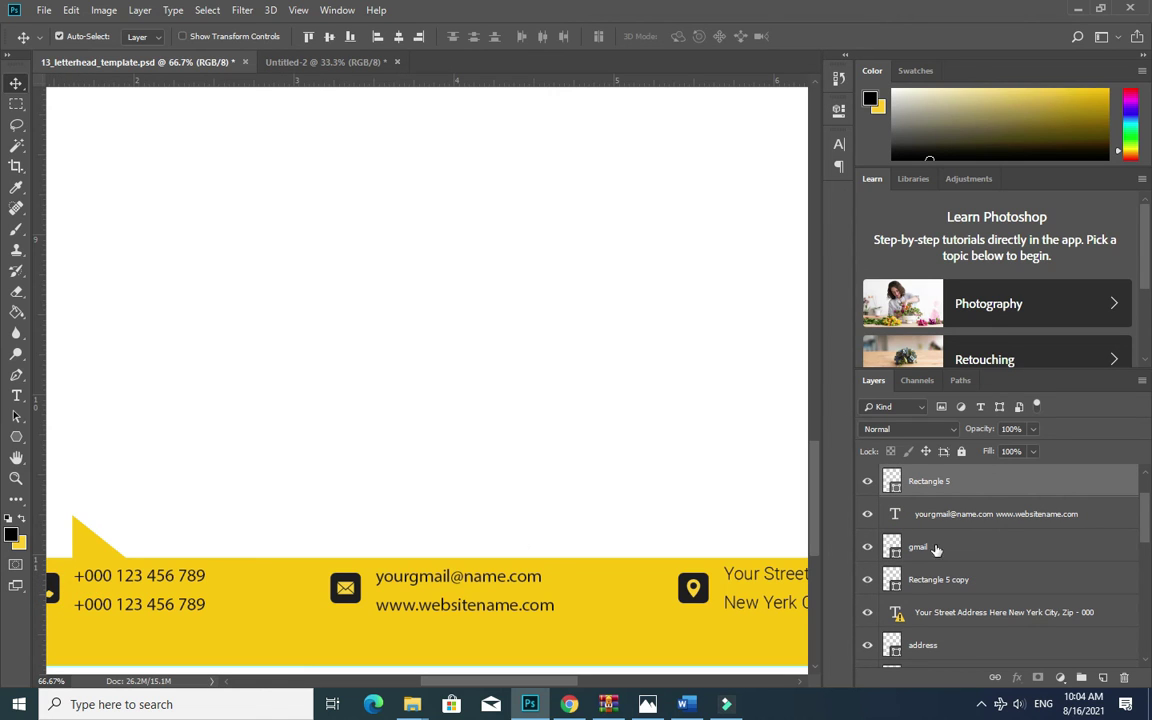
scroll(935, 549, "up", 2)
left_click(958, 485, "shift")
left_click(378, 595, "shift")
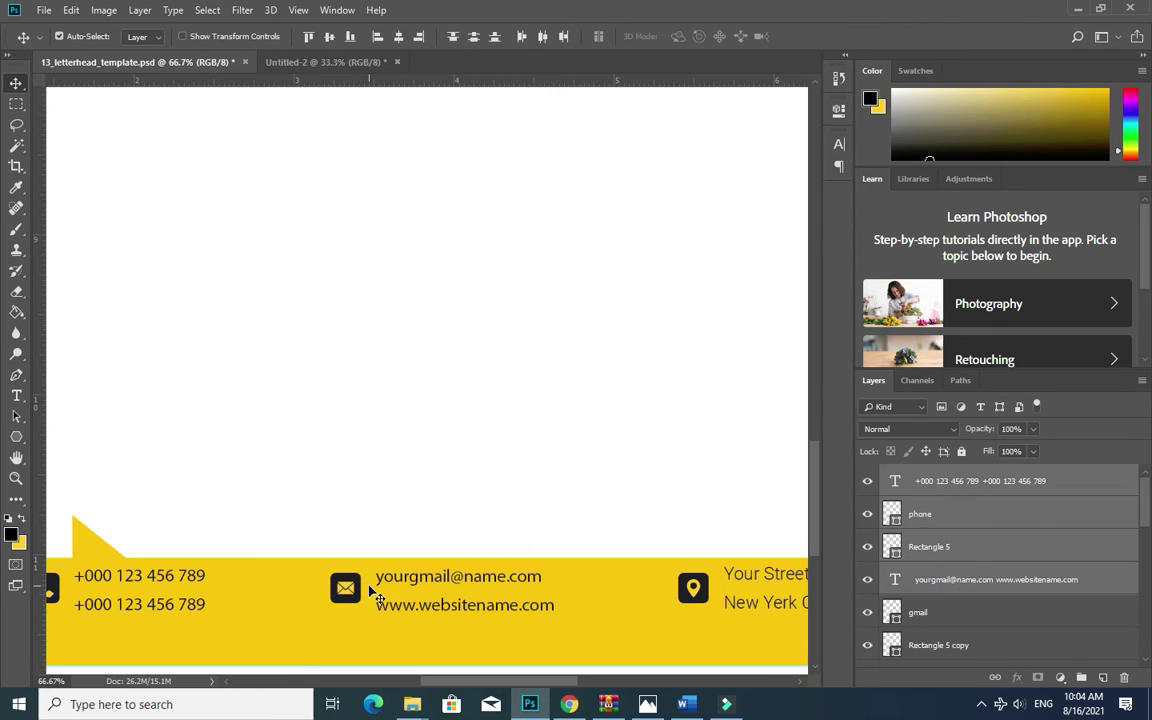
scroll(586, 589, "down", 2)
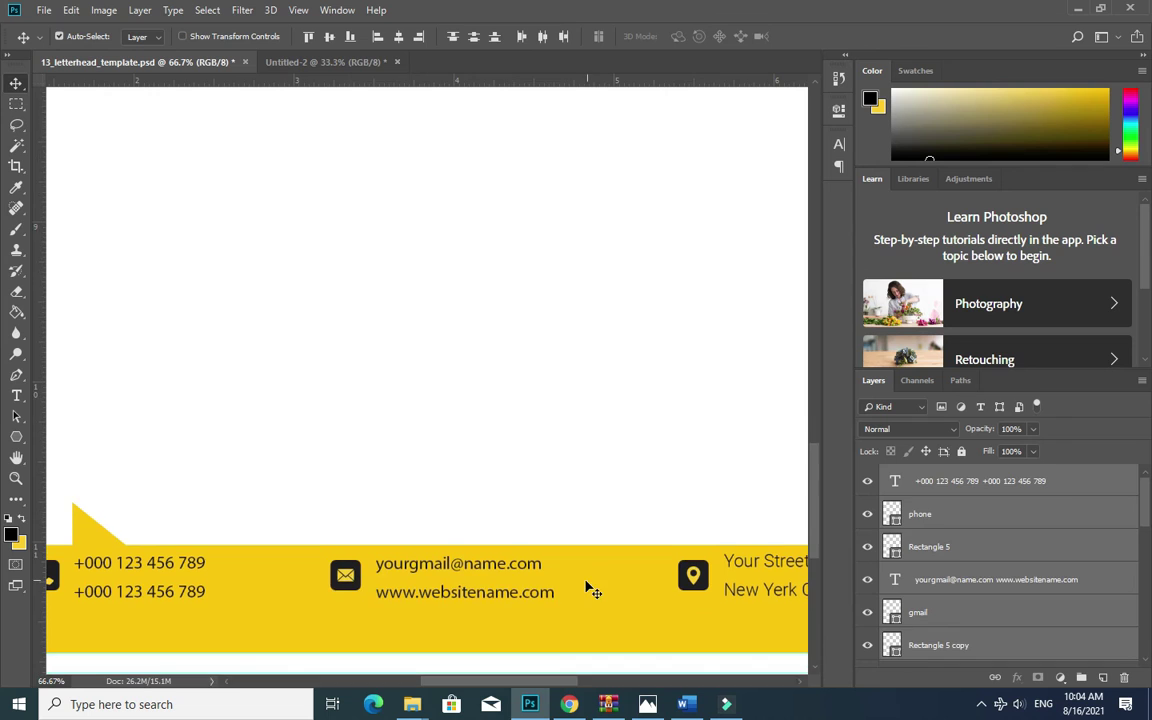
scroll(981, 583, "down", 3)
left_click(940, 583, "ctrl")
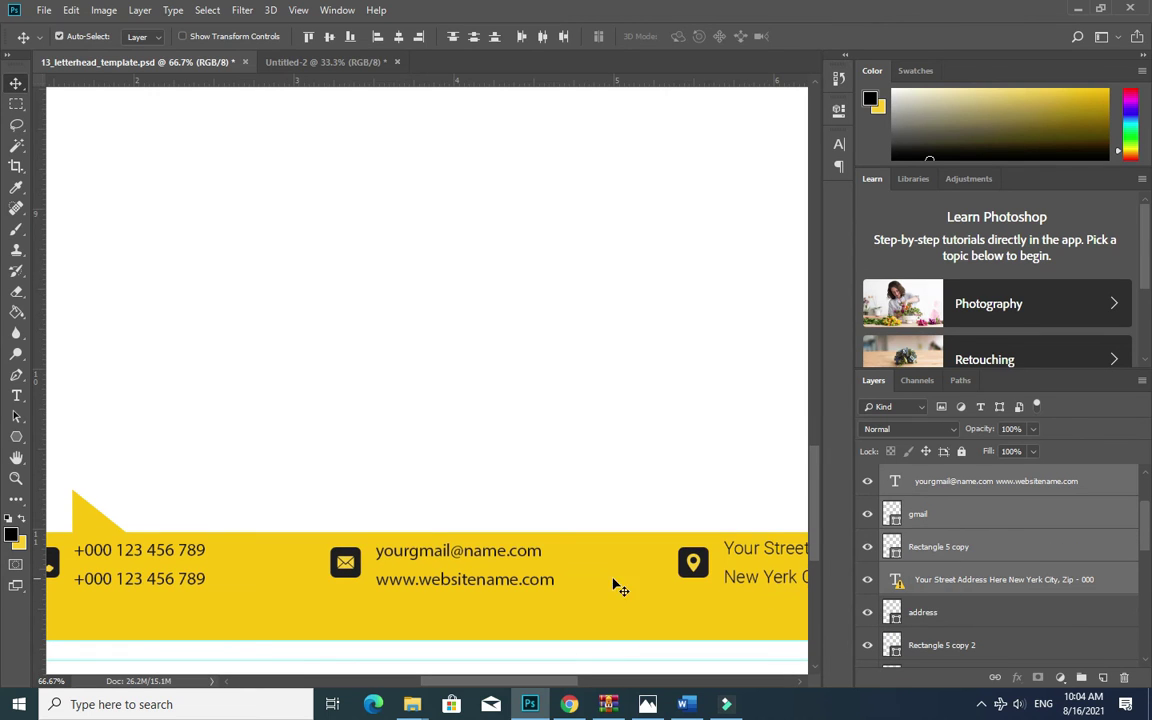
left_click(925, 612, "ctrl")
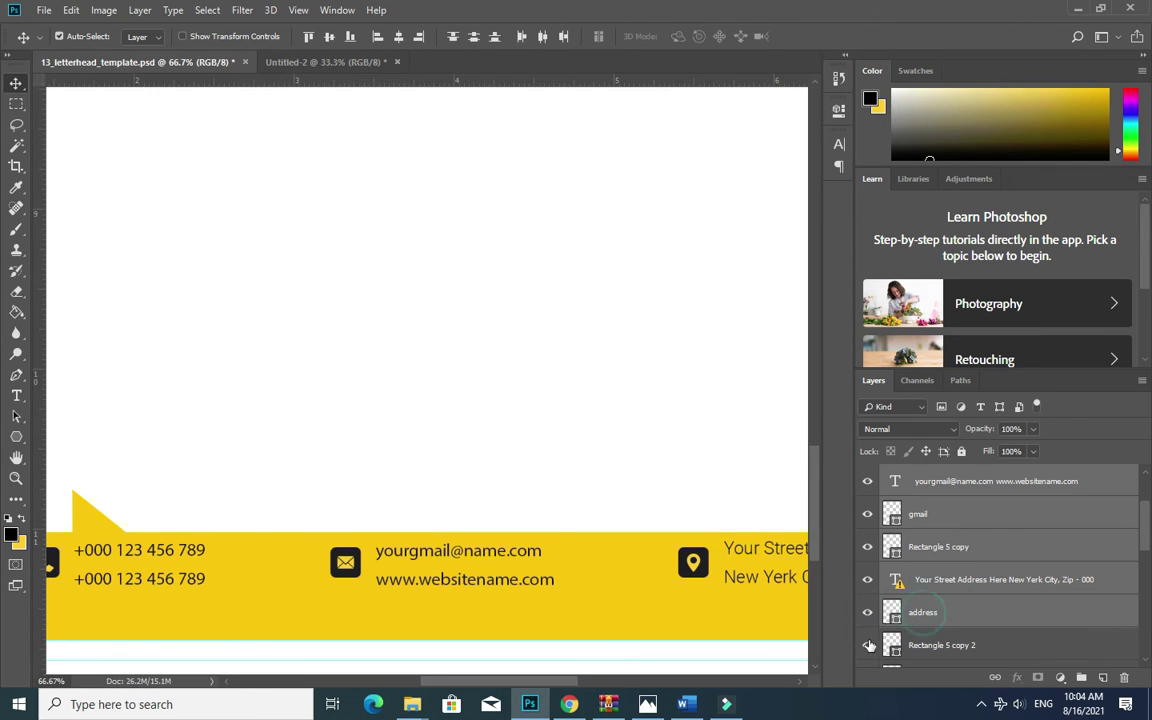
left_click(934, 645, "ctrl")
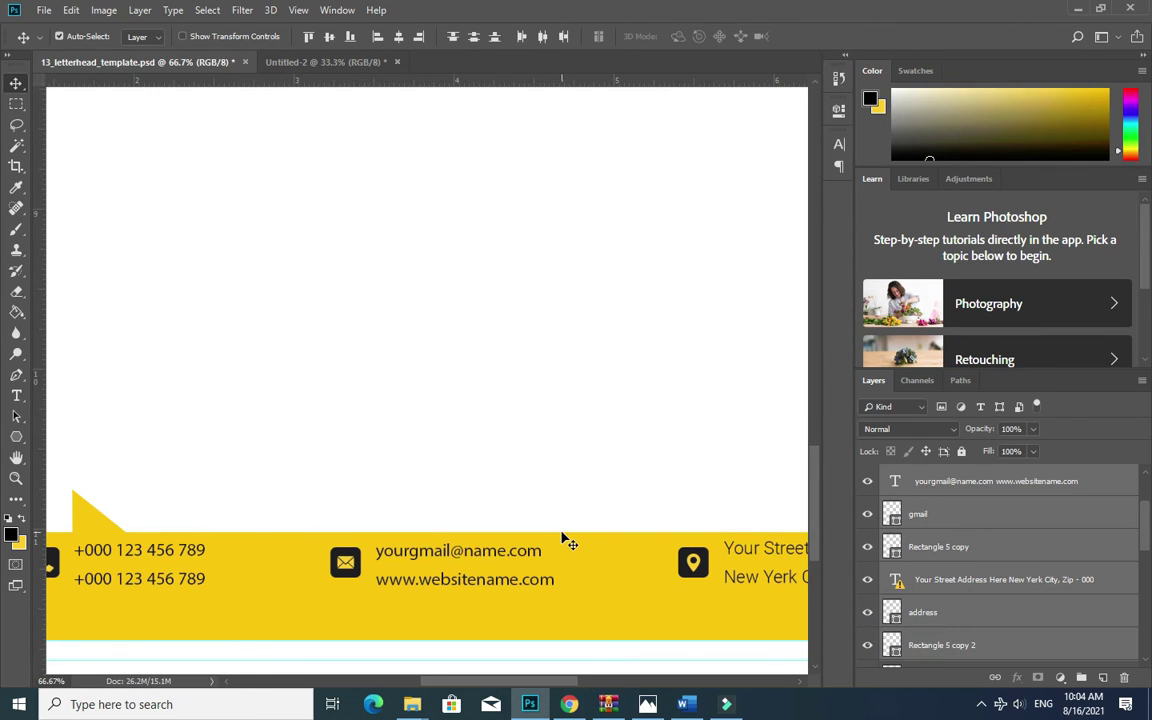
key("ctrl+minus")
key("ctrl+minus")
key("ctrl+minus")
key("shift+Down")
key("shift+Down")
key("shift+Down")
key("shift+Down")
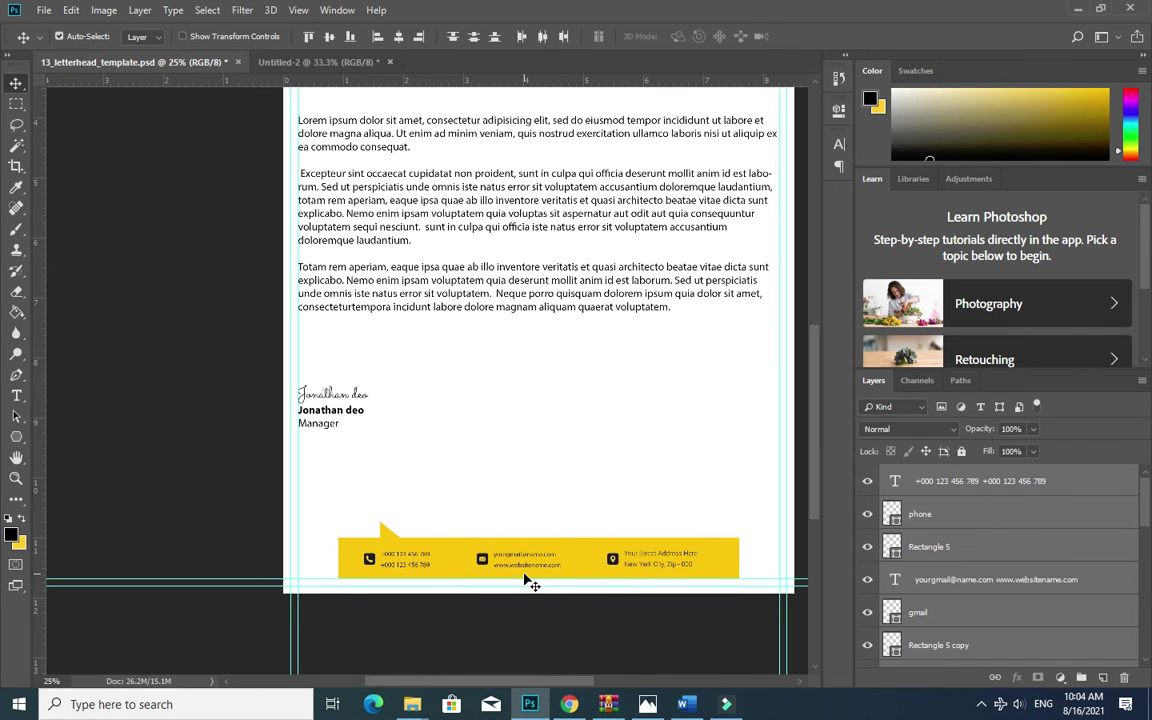
left_click(334, 37)
left_click(328, 38)
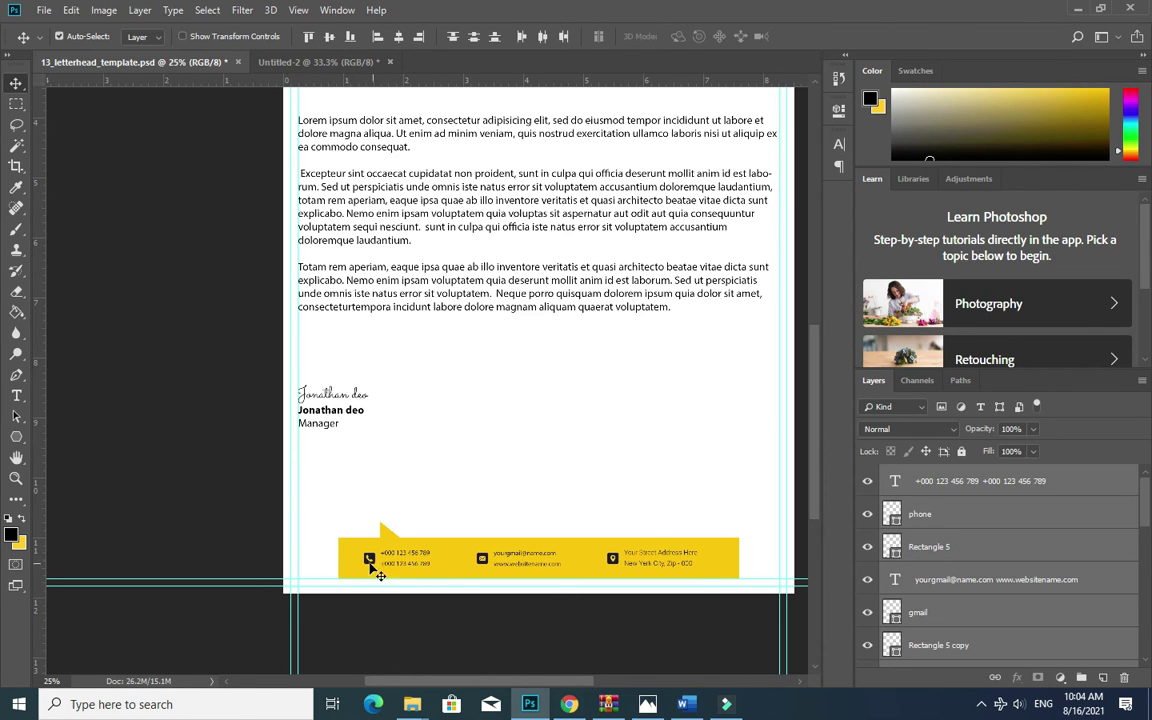
Shift the phone, e-mail and address items together about 50 px to the right on the footer bar.
key("shift+Right")
key("shift+Right")
key("shift+Right")
key("shift+Right")
key("shift+Right")
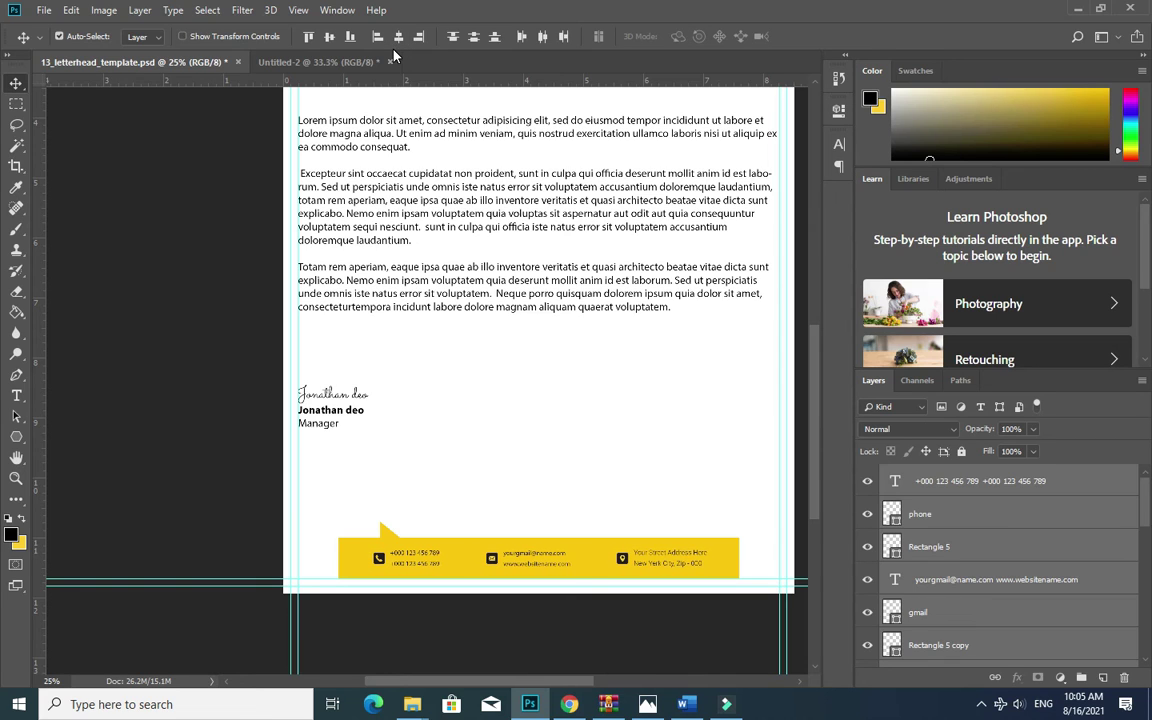
left_click(616, 486)
Set the "W" label before the website address in the sender details to Bold.
key("z")
right_click(593, 440)
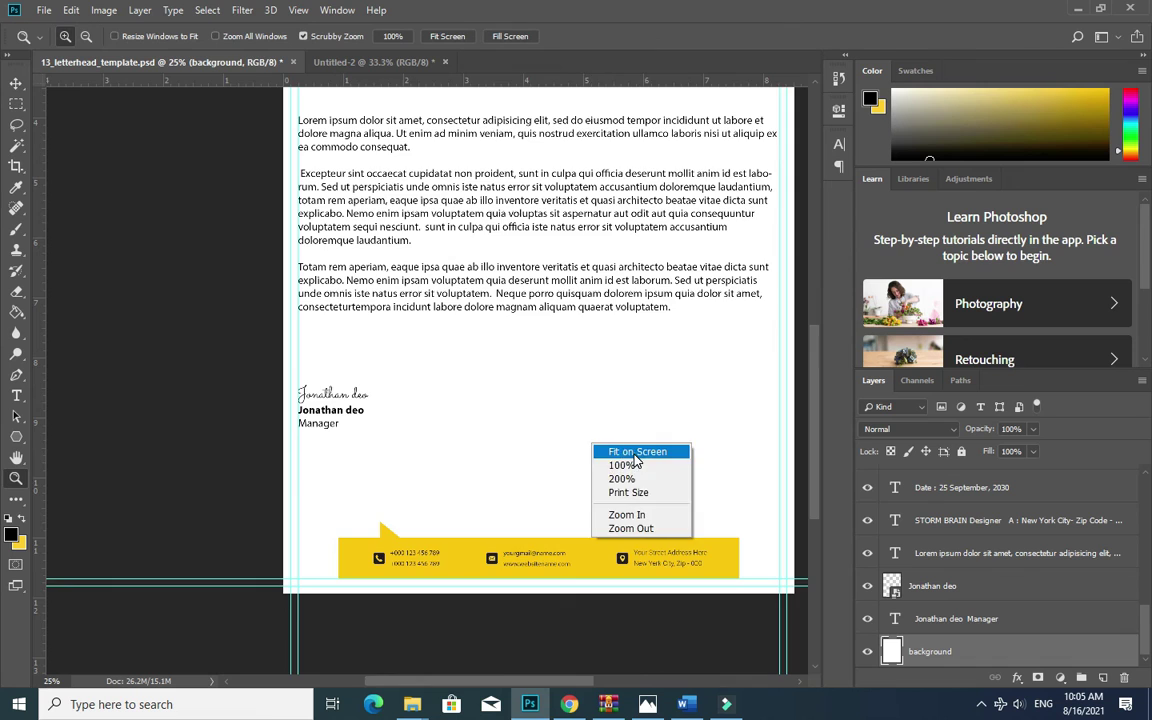
left_click(632, 447)
left_click(240, 206)
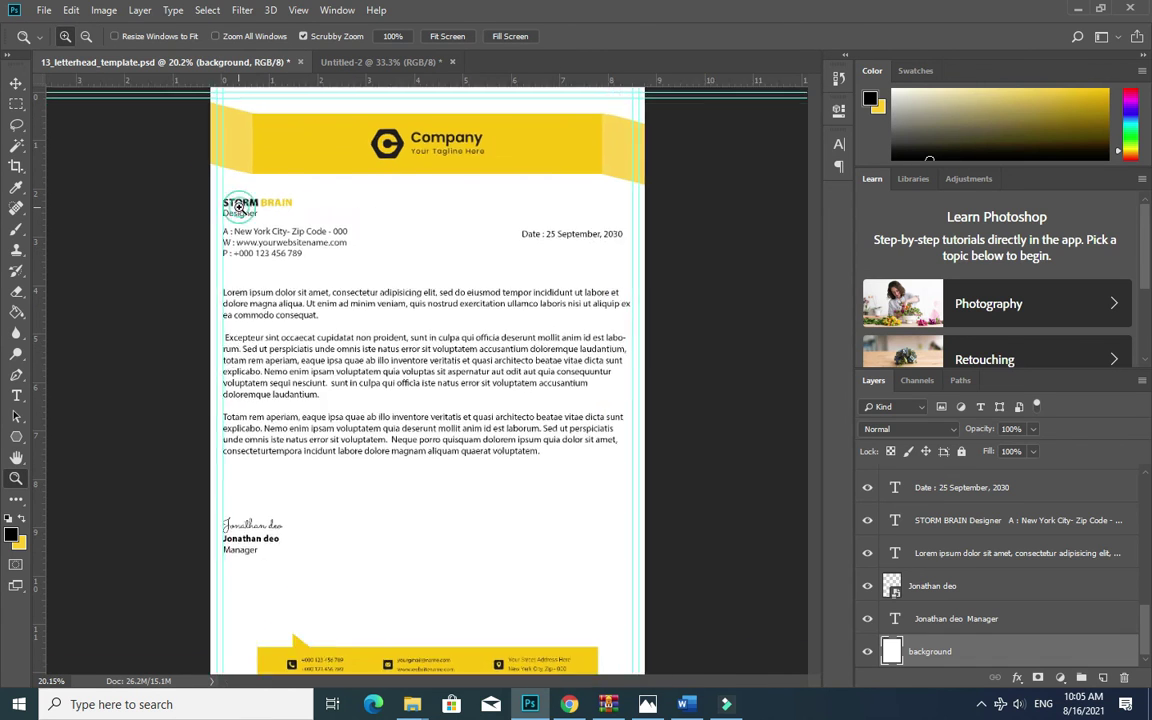
left_click(175, 252)
left_click(175, 252)
left_click(175, 252)
left_click(175, 252)
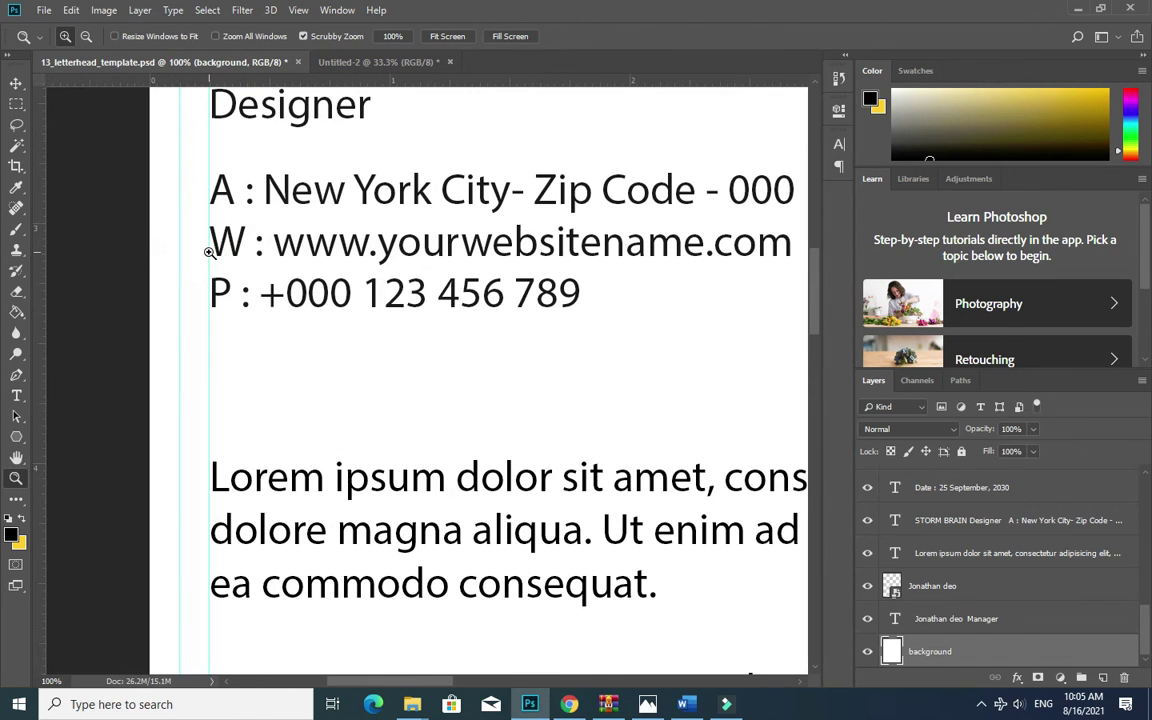
key("t")
left_click_drag(208, 243, 245, 243)
left_click(320, 37)
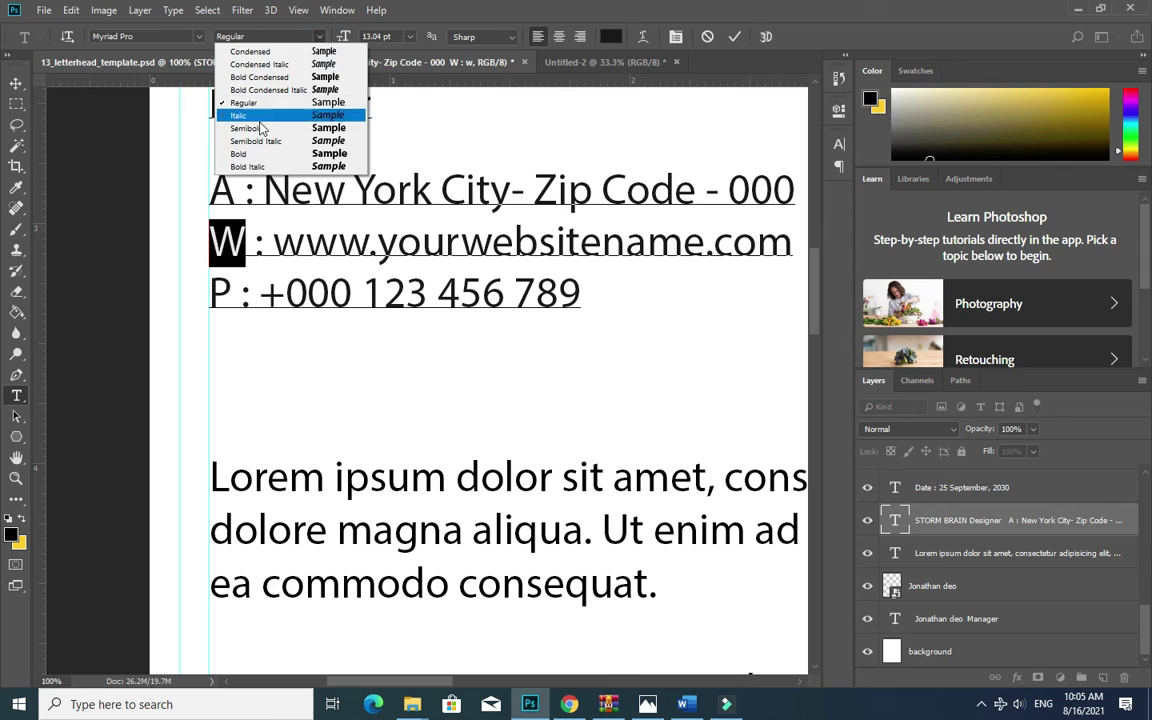
left_click(255, 147)
Set the "P" and "A" labels in the sender details to Bold.
left_click_drag(230, 290, 209, 291)
left_click(278, 36)
left_click(255, 150)
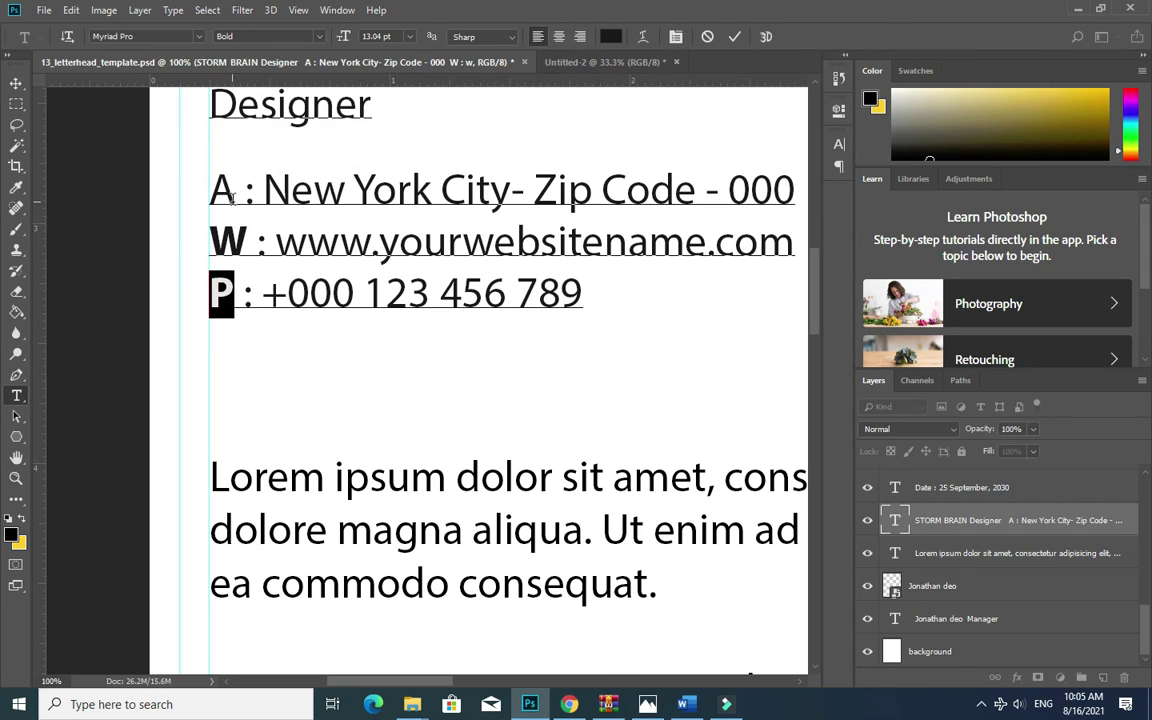
left_click_drag(231, 198, 209, 192)
left_click(280, 36)
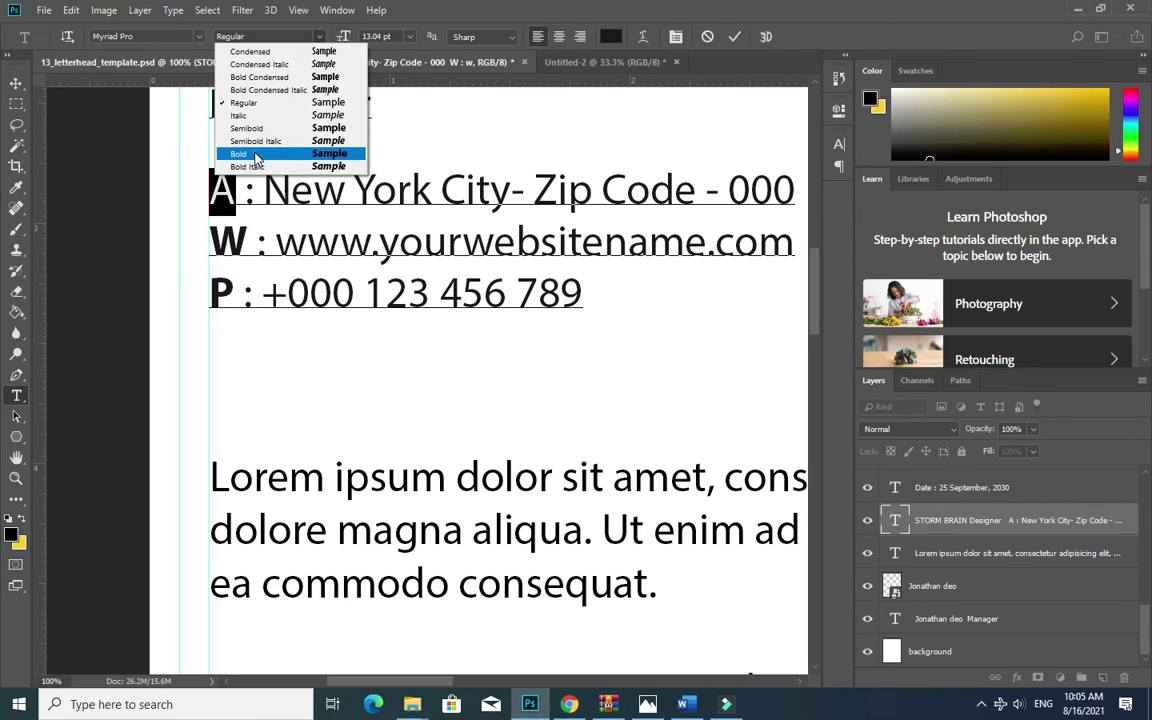
left_click(256, 156)
Colour the "A" label in the sender details yellow, sampled from the yellow lettering in the heading above.
scroll(118, 465, "up", 3)
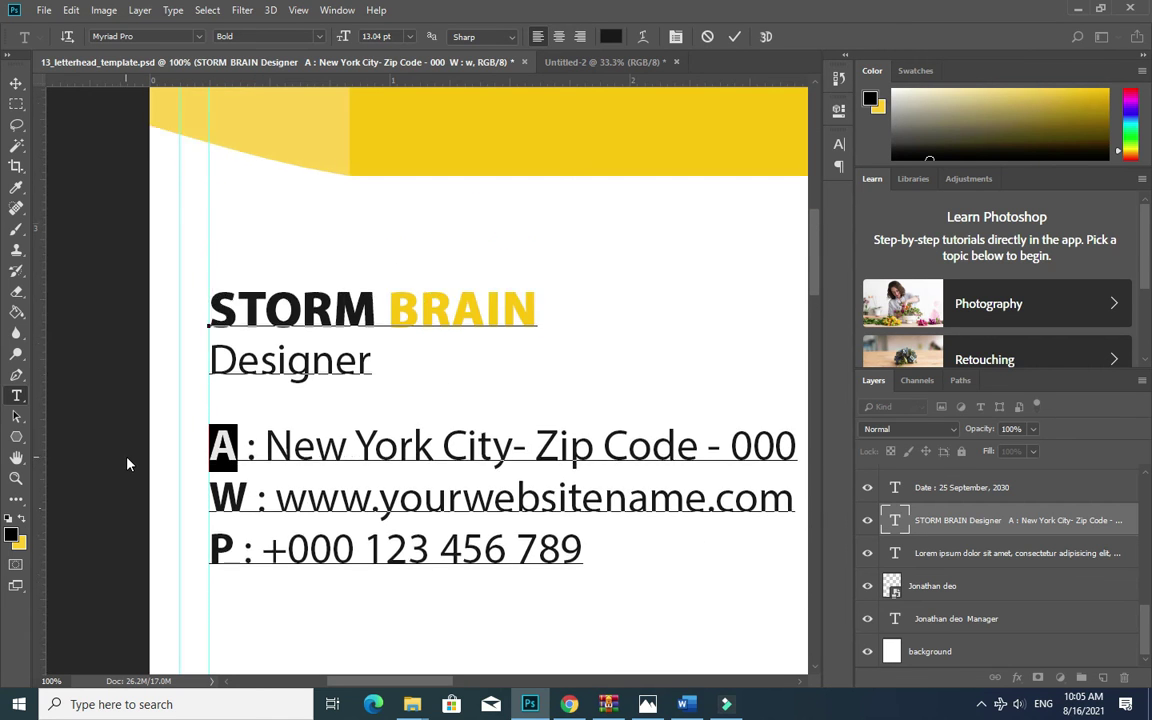
left_click(16, 536)
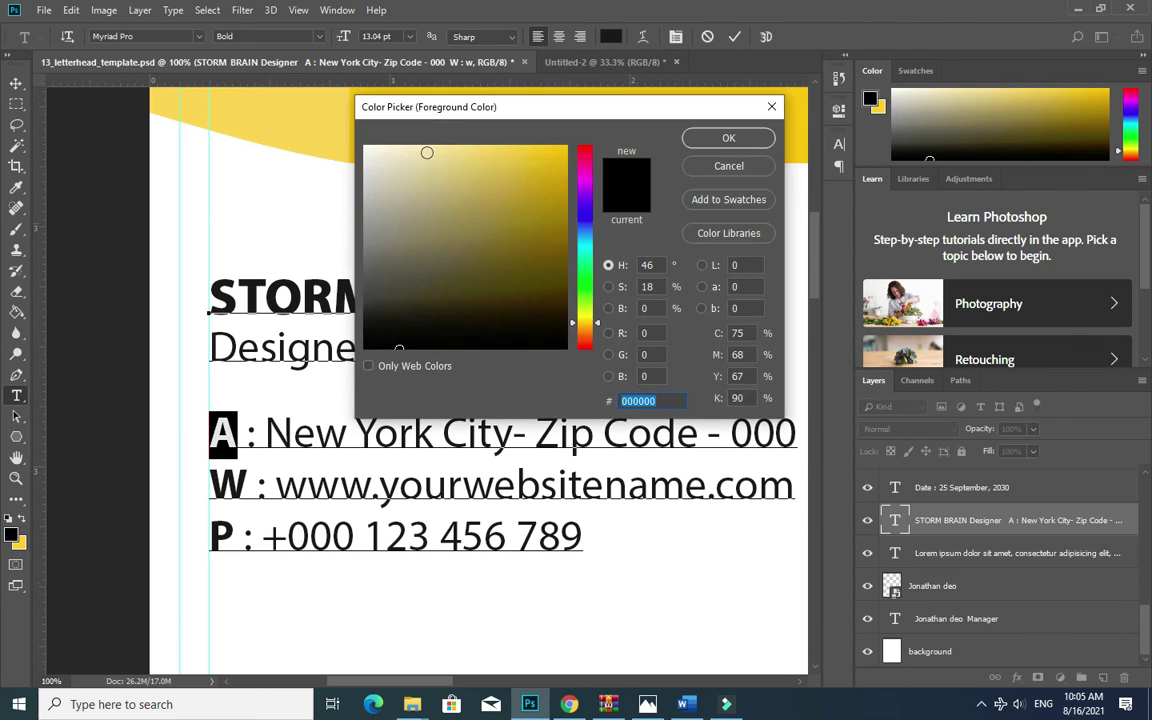
left_click_drag(420, 106, 699, 170)
left_click(398, 291)
key("Return")
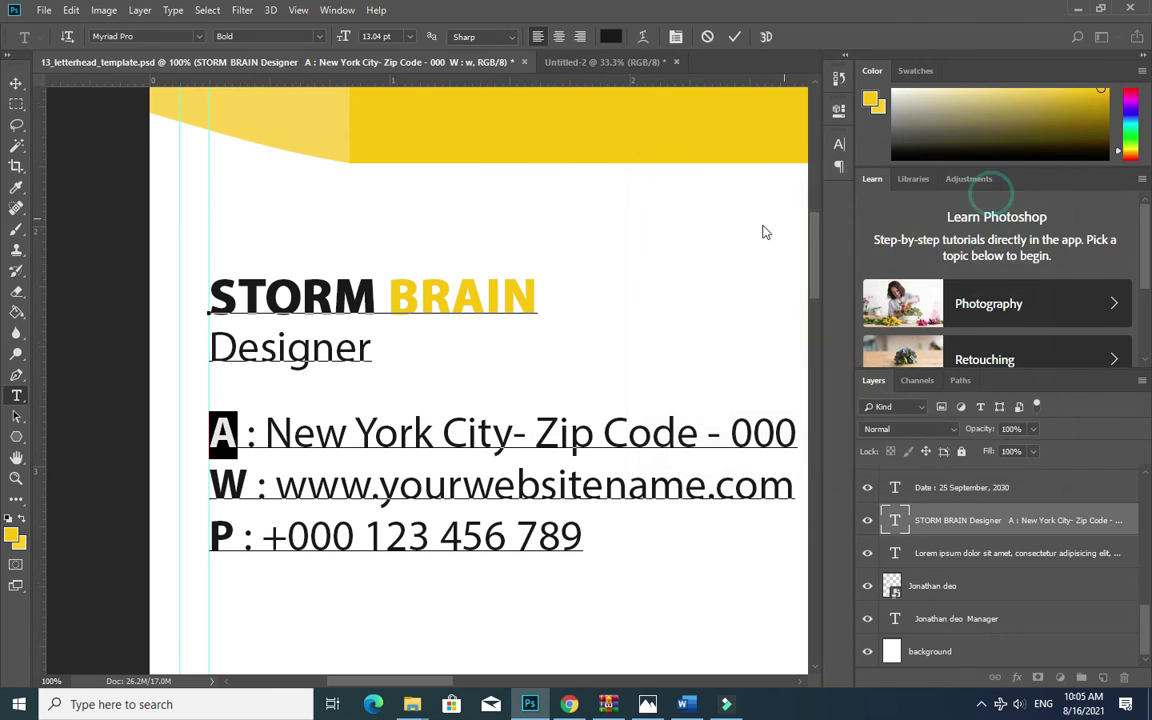
left_click(15, 84)
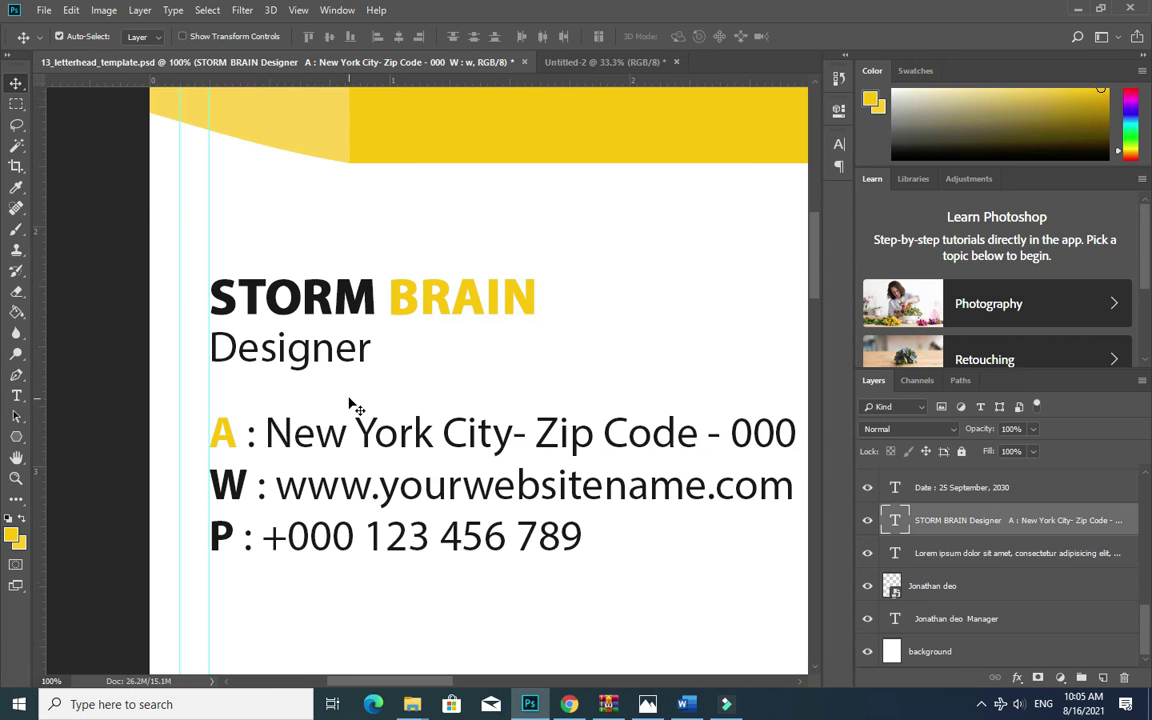
Draw a small yellow triangle with the Polygon tool in the white area beneath the header banner.
key("z")
key("ctrl+0")
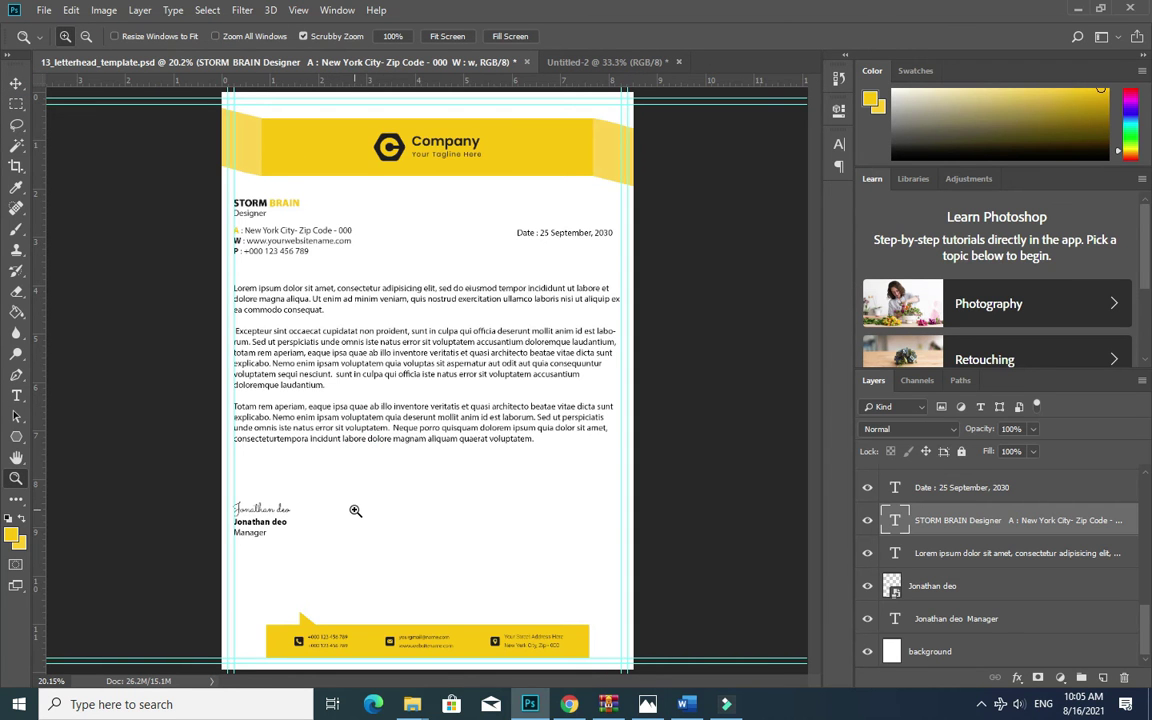
left_click(618, 188)
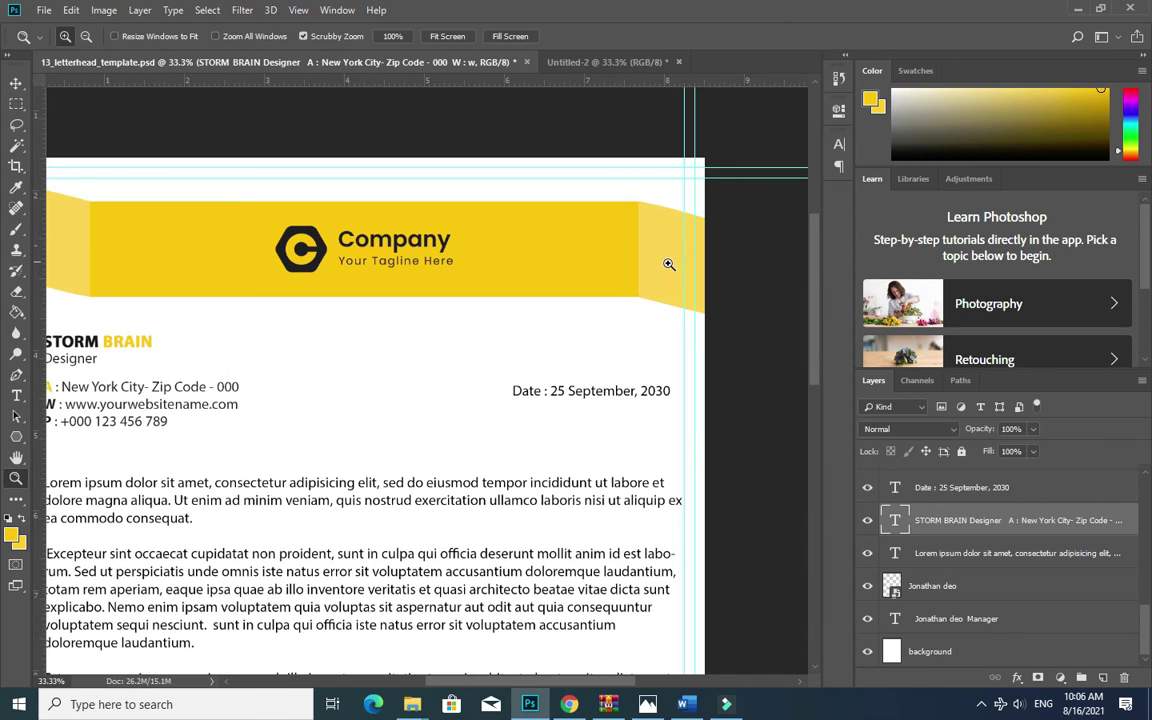
left_click(673, 282)
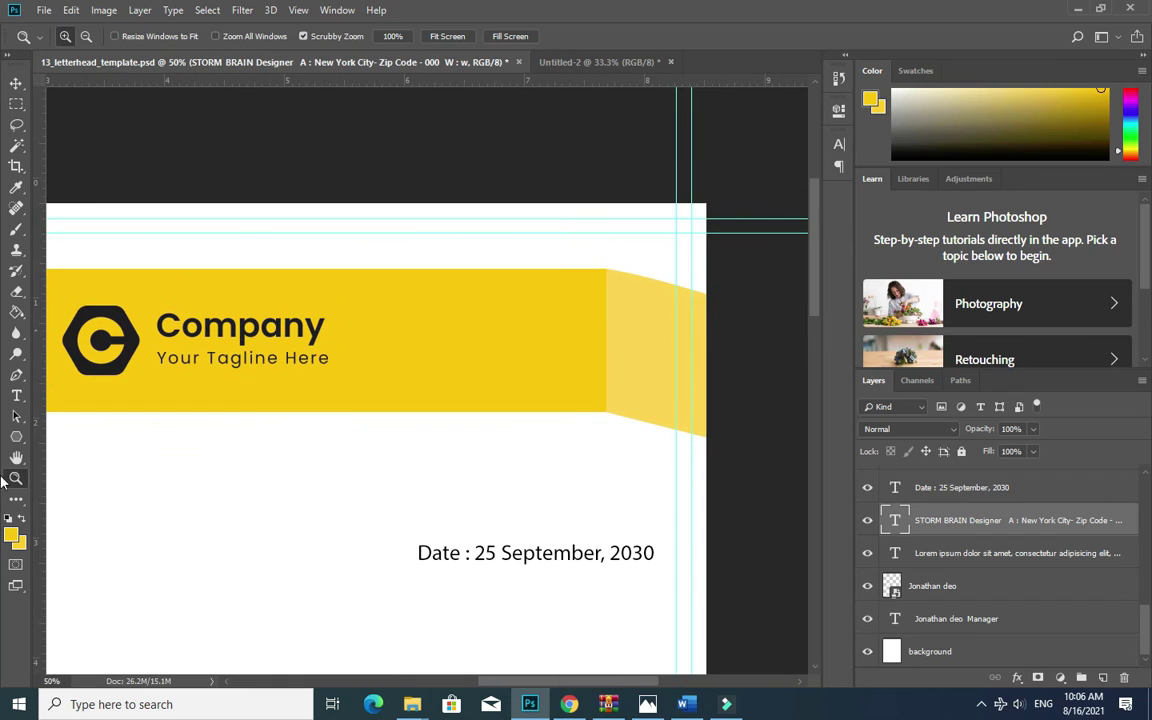
left_click(16, 437)
left_click(85, 482)
left_click_drag(189, 444, 241, 500)
left_click(16, 83)
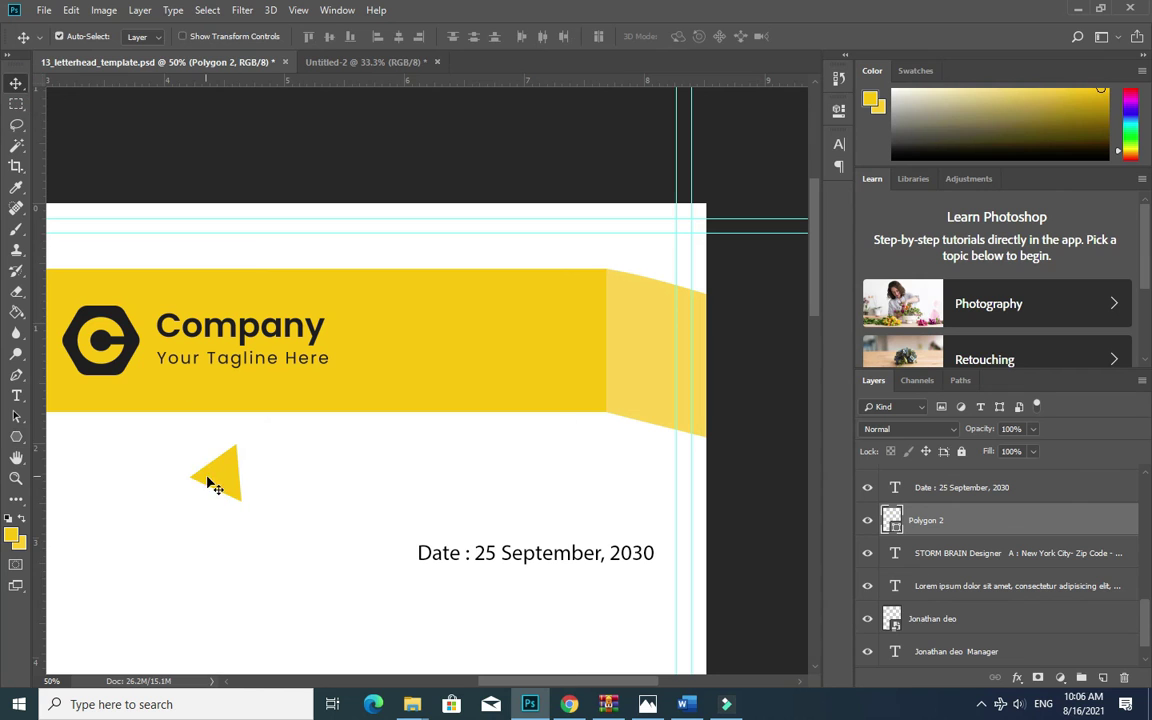
Fit the triangle against the page's right edge above the ribbon's right fold, about 133% wide and 84% high, and fill it black.
key("ctrl+t")
left_click_drag(241, 472, 738, 270)
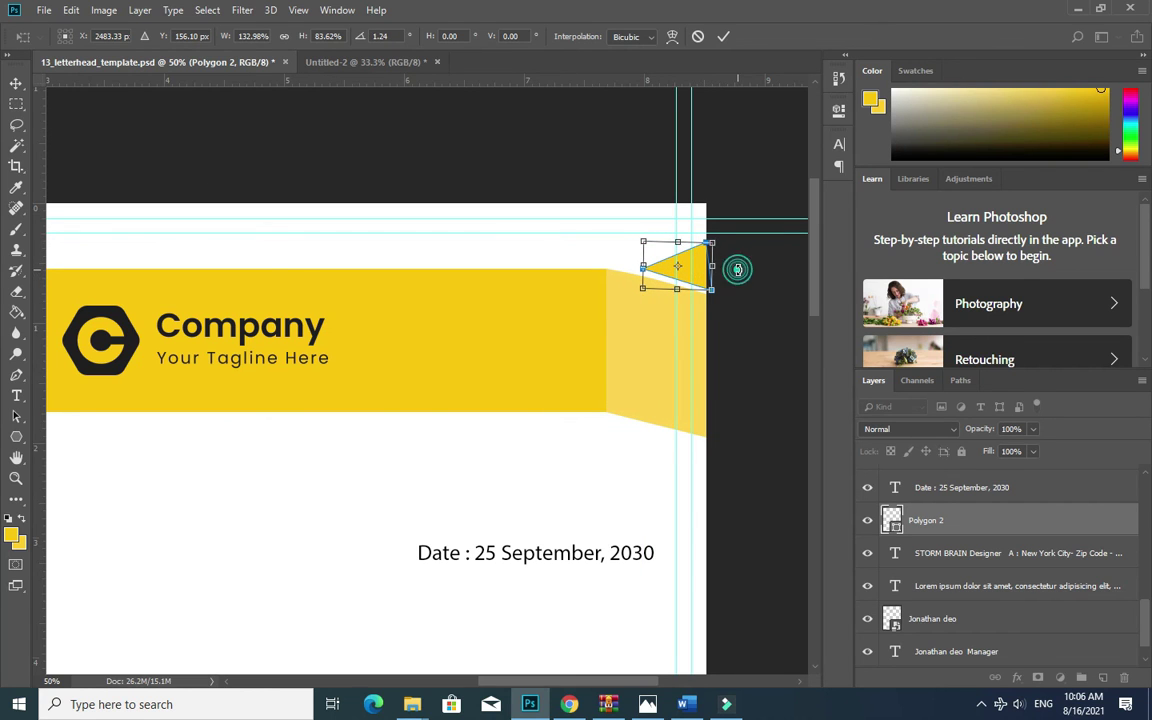
key("Return")
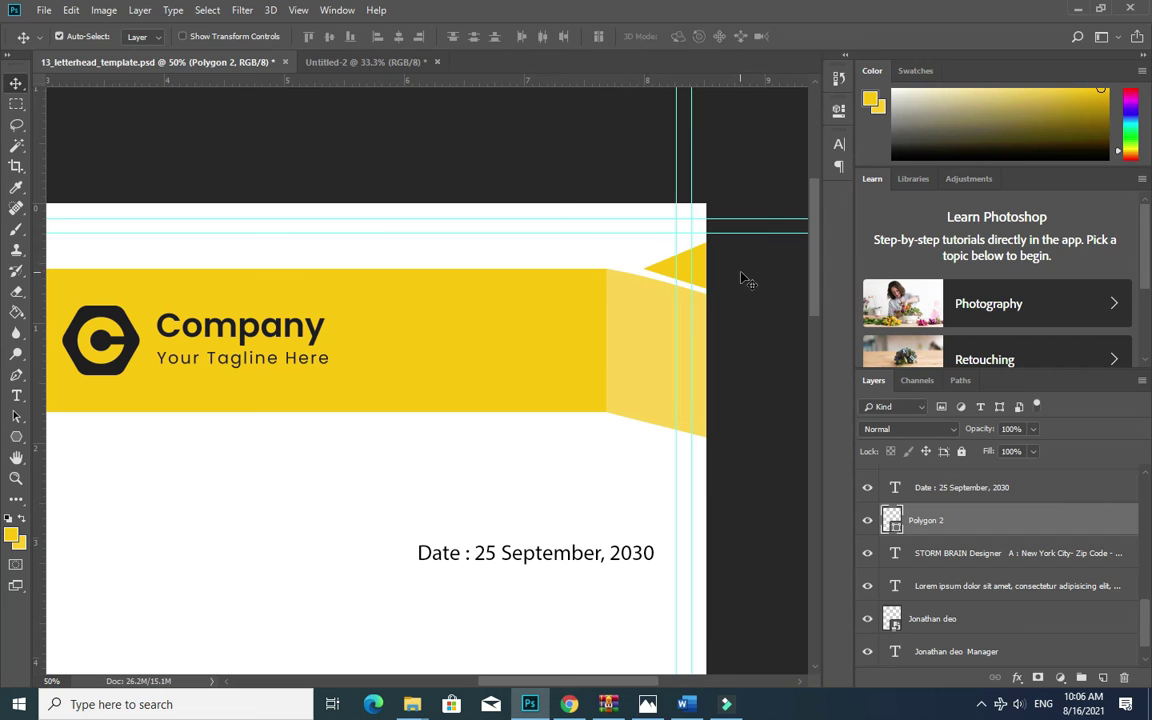
double_click(898, 530)
left_click(806, 372)
left_click(1005, 196)
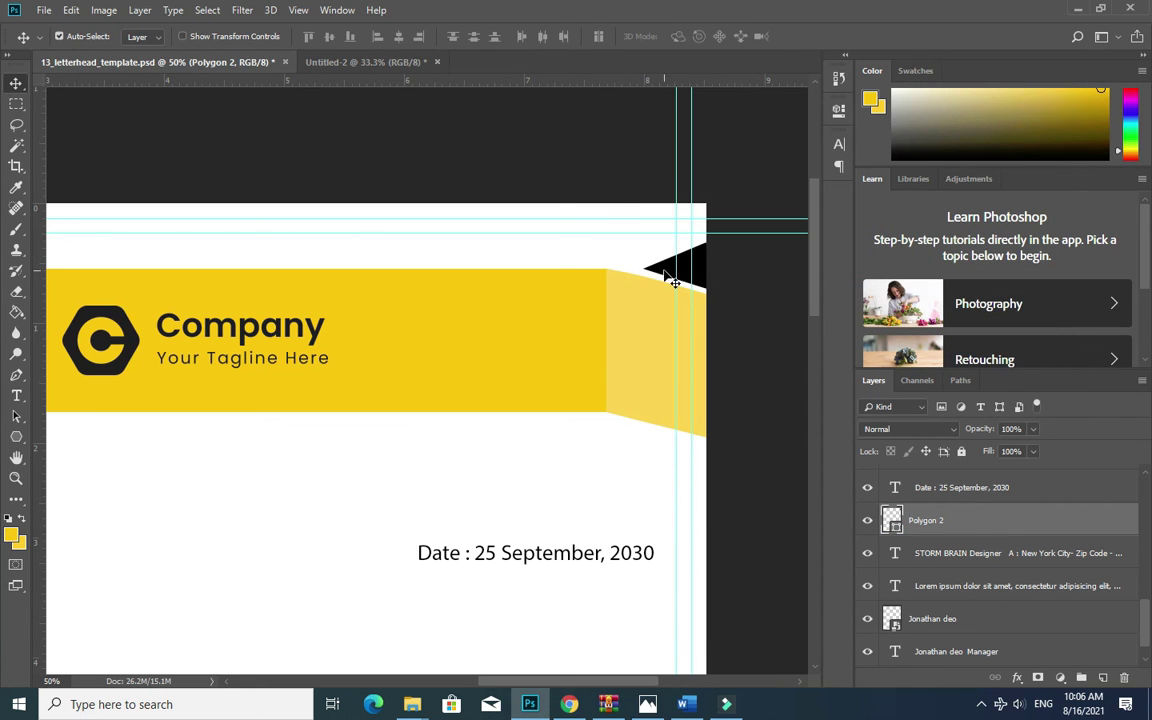
Duplicate the black triangle, flip it to point right, and fit it at the page's left edge beneath the ribbon's left fold.
left_click_drag(671, 275, 108, 476)
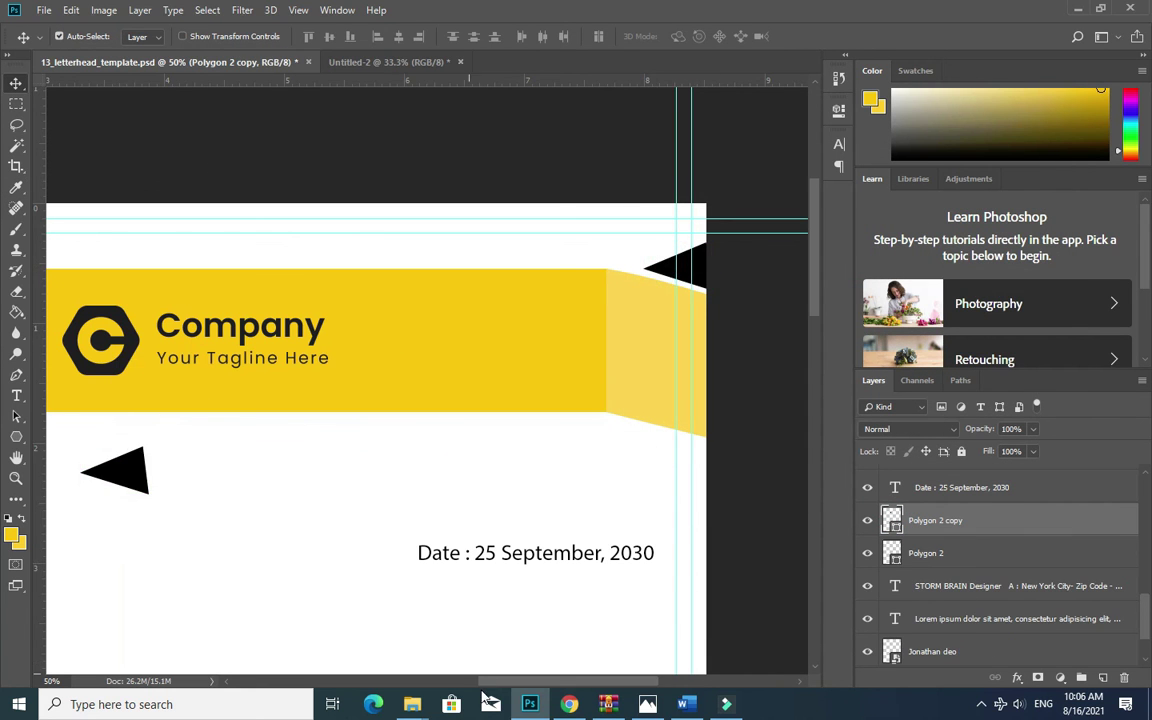
scroll(546, 532, "left", 5)
left_click_drag(684, 468, 342, 415)
key("ctrl+t")
right_click(418, 454)
left_click(482, 660)
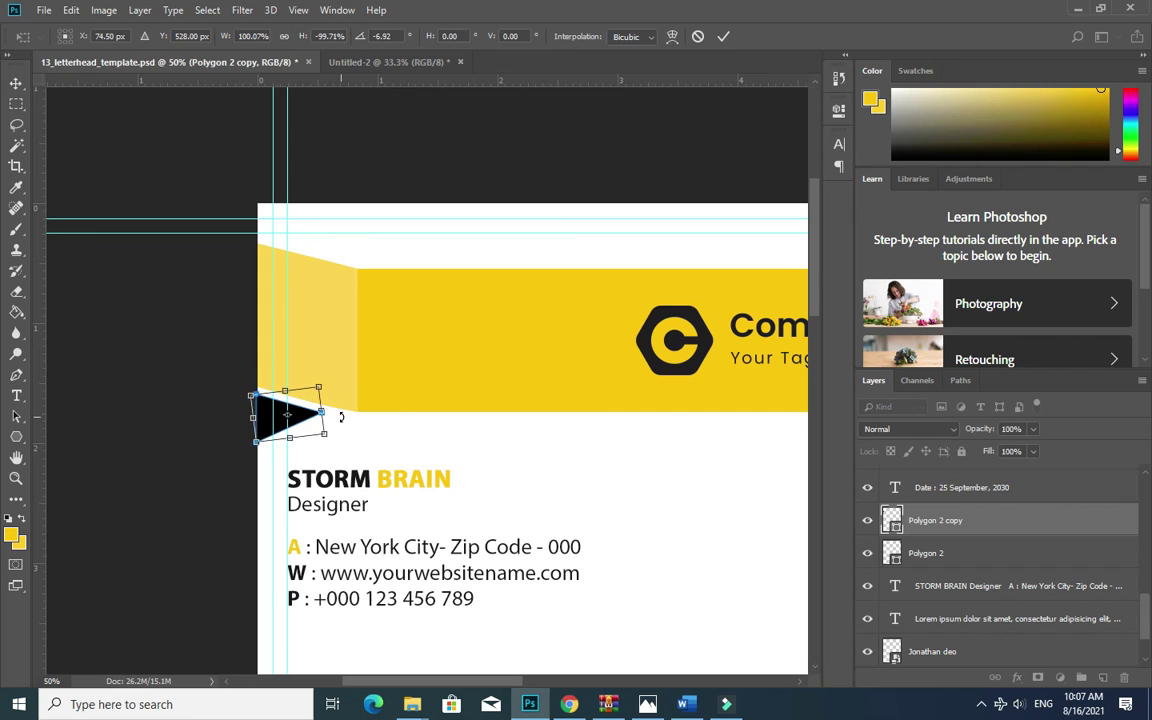
key("Return")
Move the sender details block and the date line down together about 50 px, away from the header banner.
key("z")
key("ctrl+0")
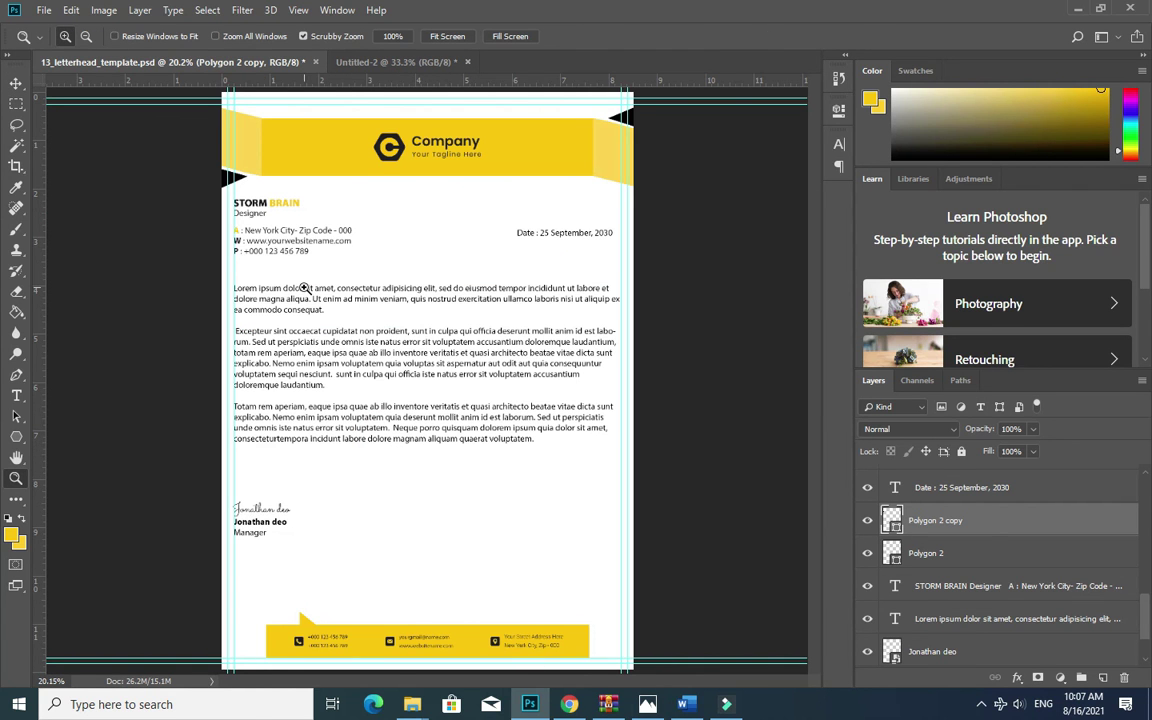
key("v")
left_click(255, 208)
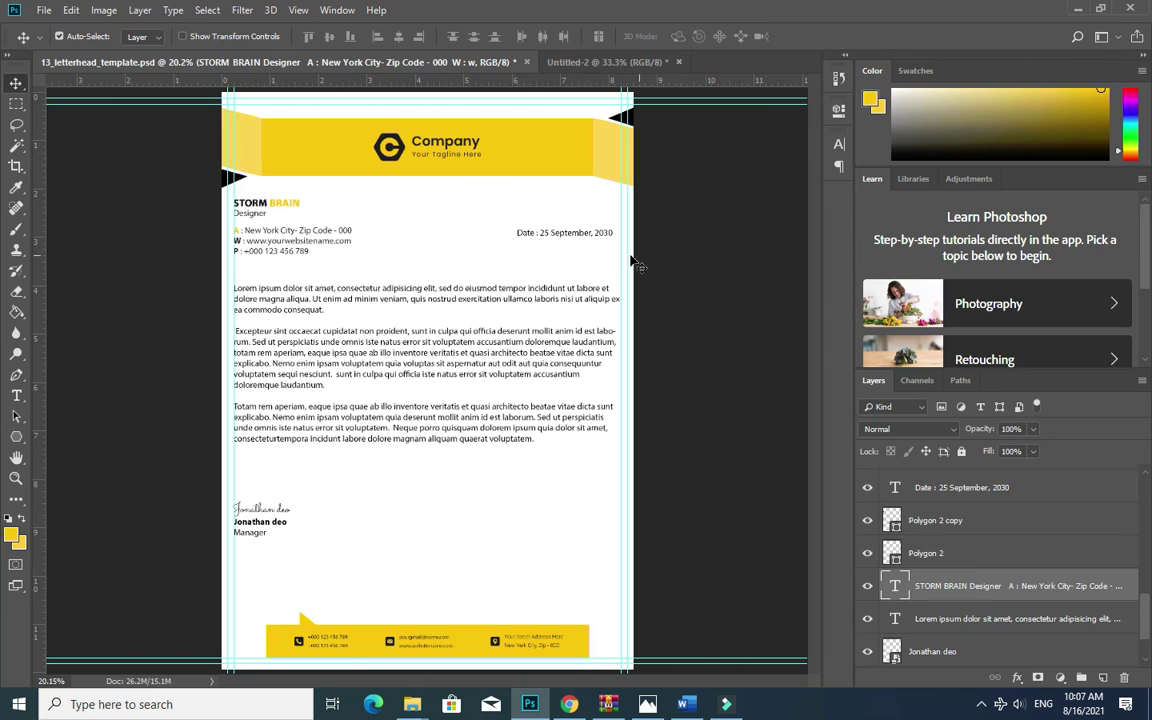
left_click(524, 235, "shift")
key("shift+Down")
key("shift+Down")
key("shift+Down")
key("shift+Down")
key("shift+Down")
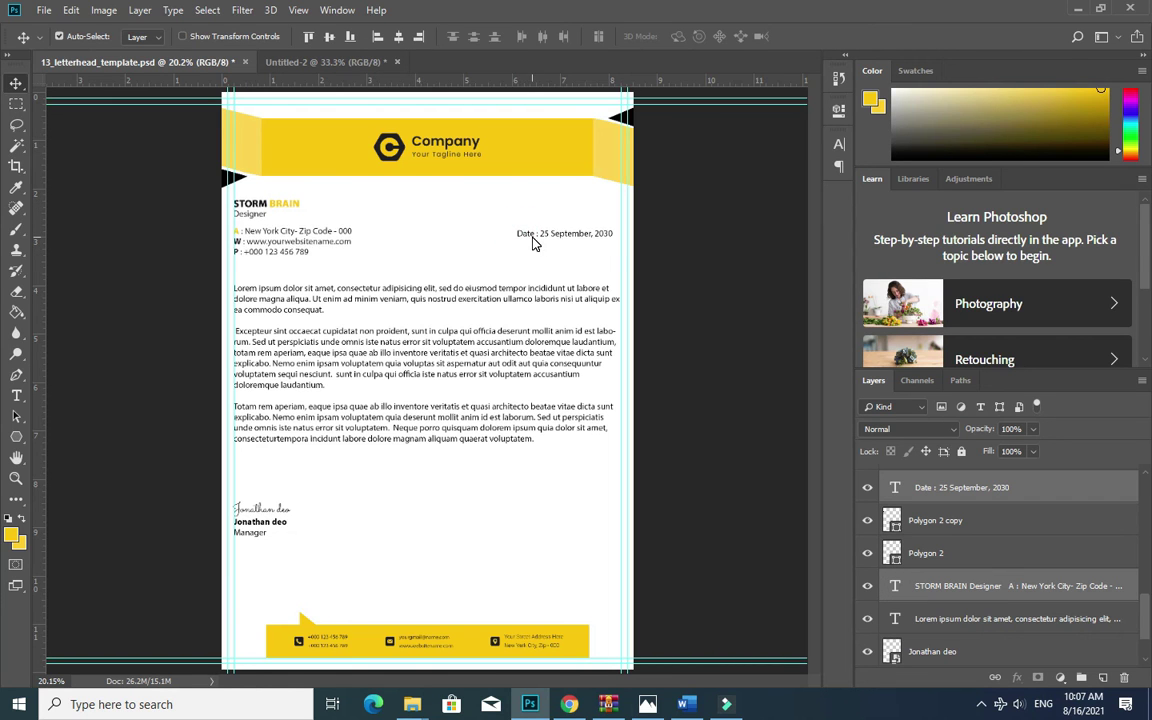
Move the letter's body text down to restore the gap beneath the sender details.
left_click(400, 440)
key("shift+Down")
key("shift+Down")
key("shift+Down")
key("shift+Down")
key("shift+Down")
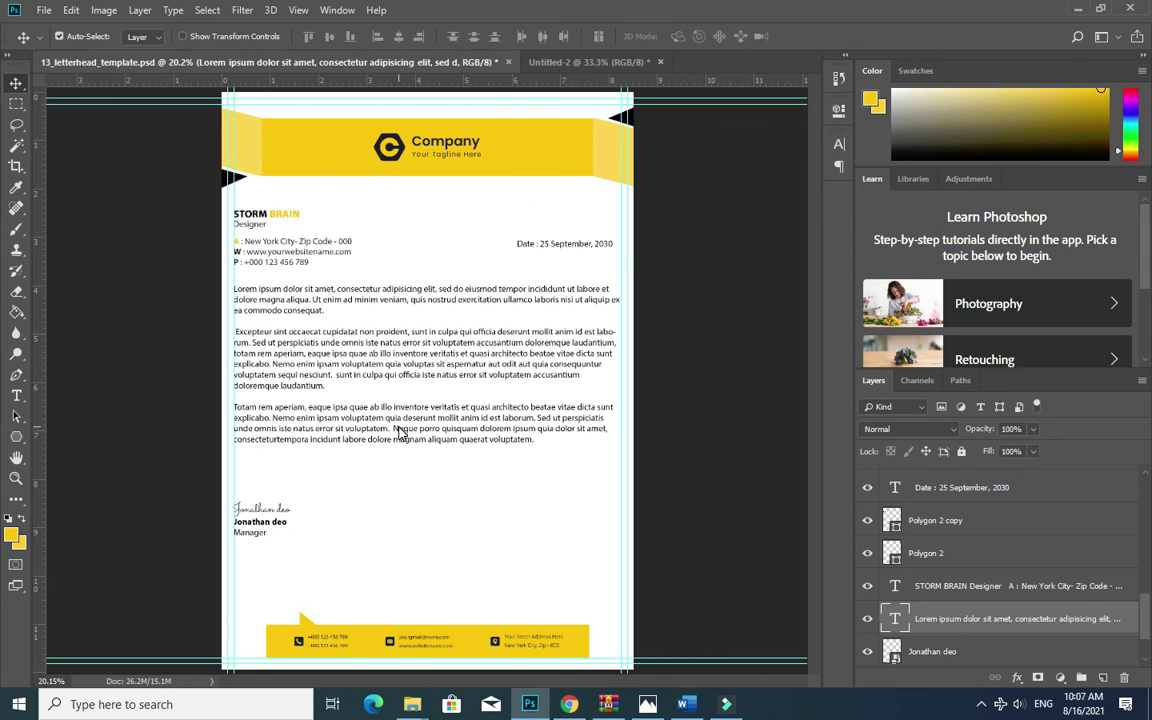
key("shift+Down")
key("shift+Down")
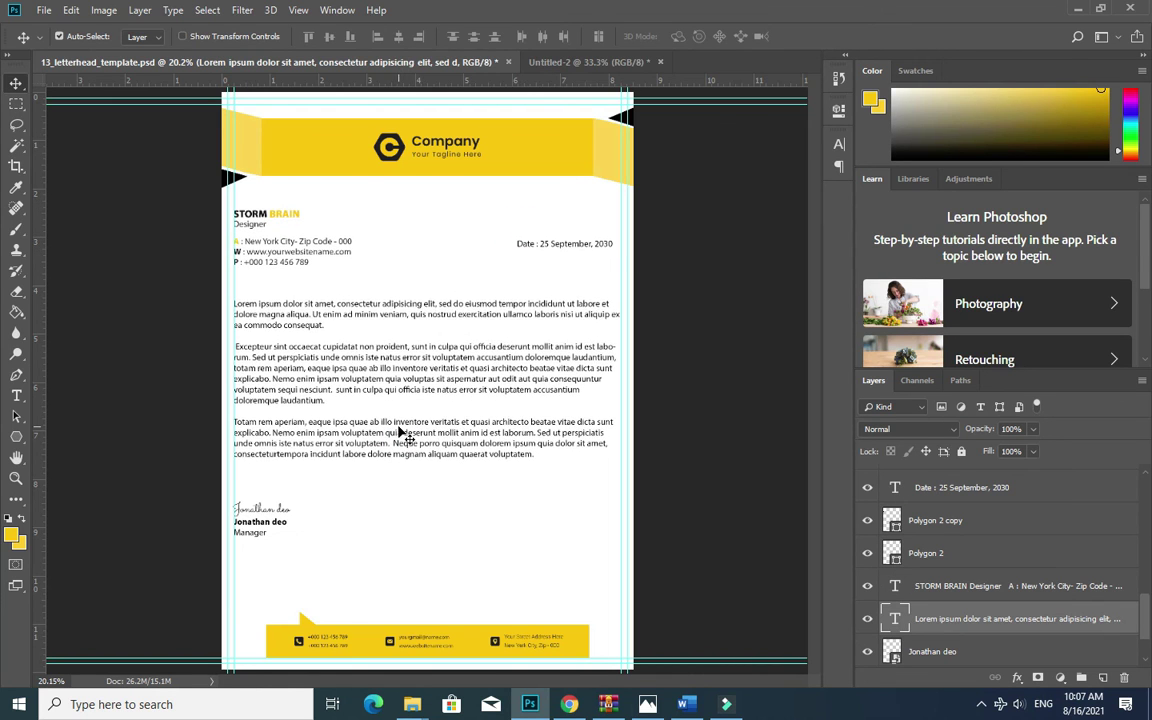
Move the handwritten signature and the name and job title below it down together, further from the body text.
left_click(270, 525)
left_click(926, 619, "ctrl")
key("shift+Down")
key("shift+Down")
key("shift+Down")
key("shift+Down")
key("shift+Down")
key("shift+Down")
key("shift+Down")
left_click(510, 577)
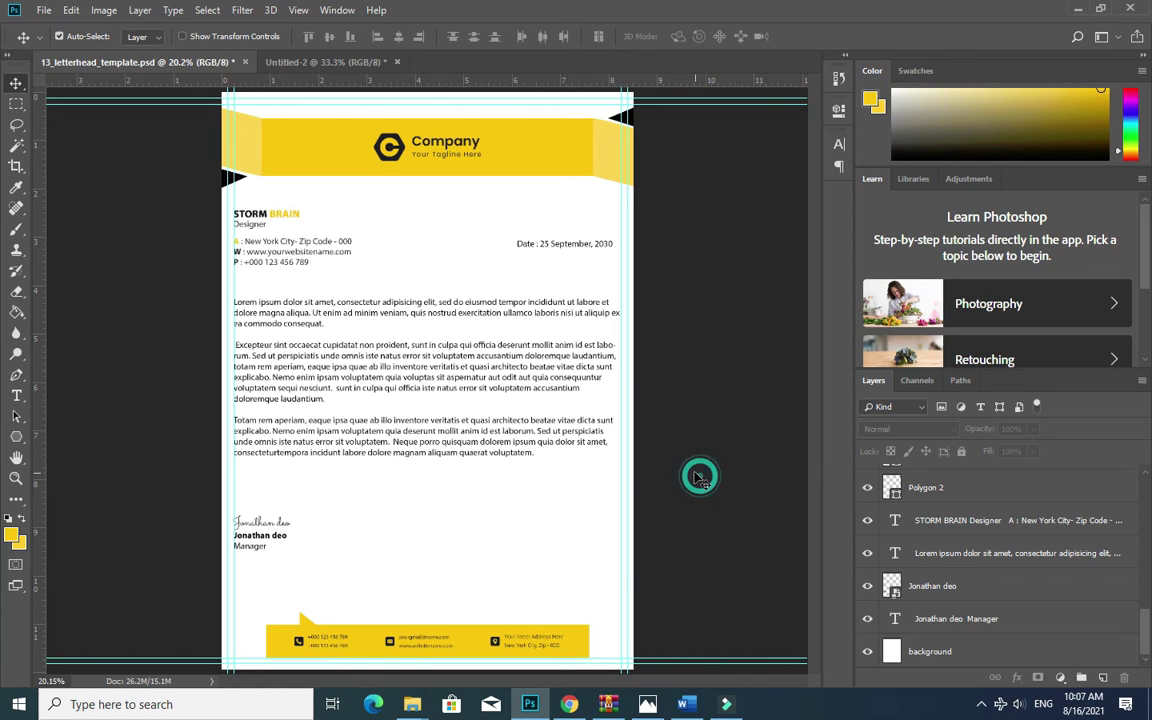
Remove the vertical and horizontal margin guides from the letterhead.
left_click_drag(229, 481, 205, 445)
left_click_drag(629, 466, 815, 400)
left_click_drag(642, 98, 660, 76)
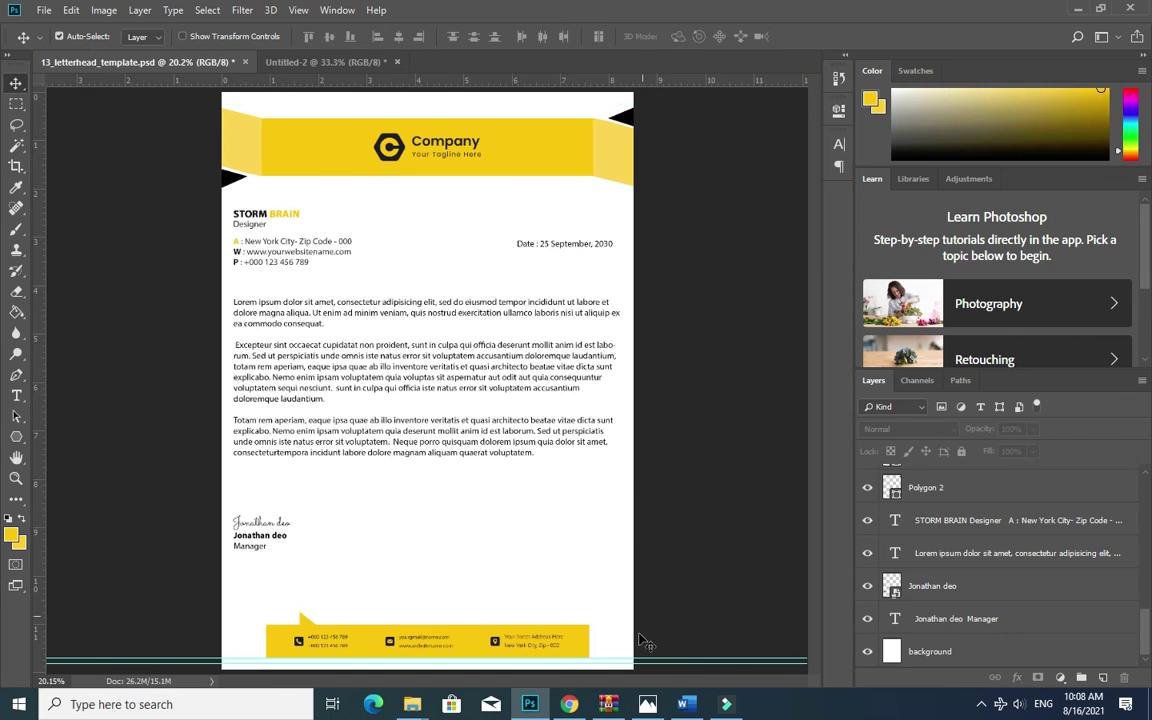
left_click_drag(657, 658, 657, 690)
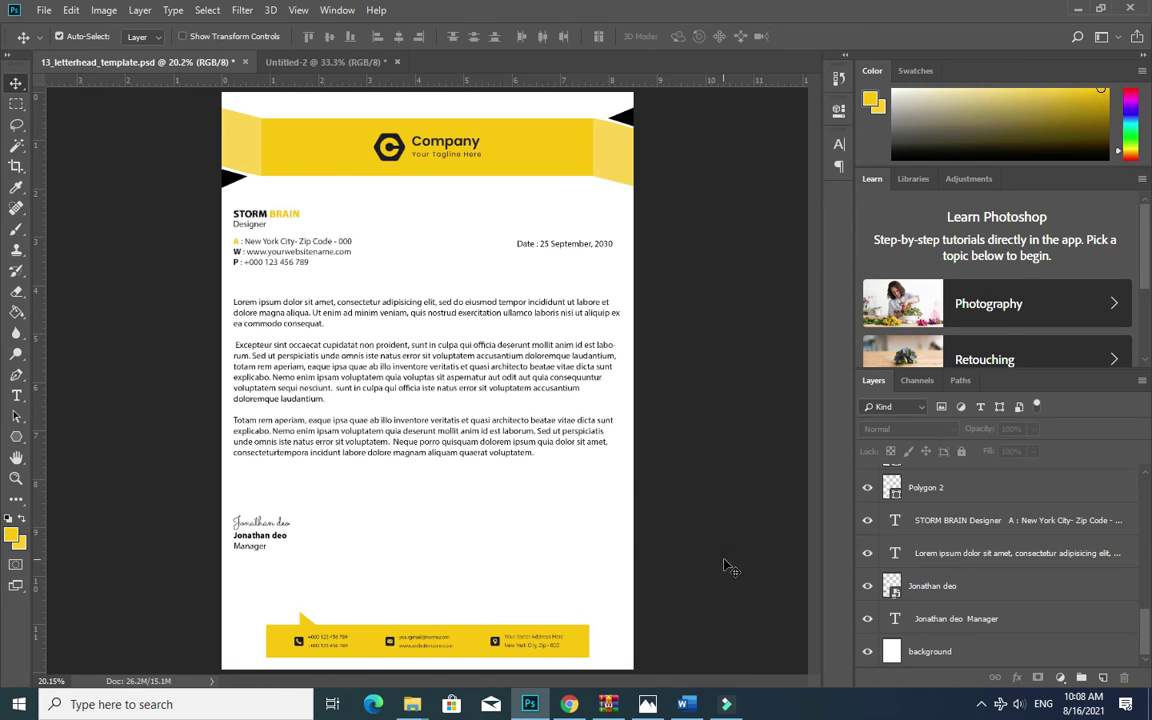